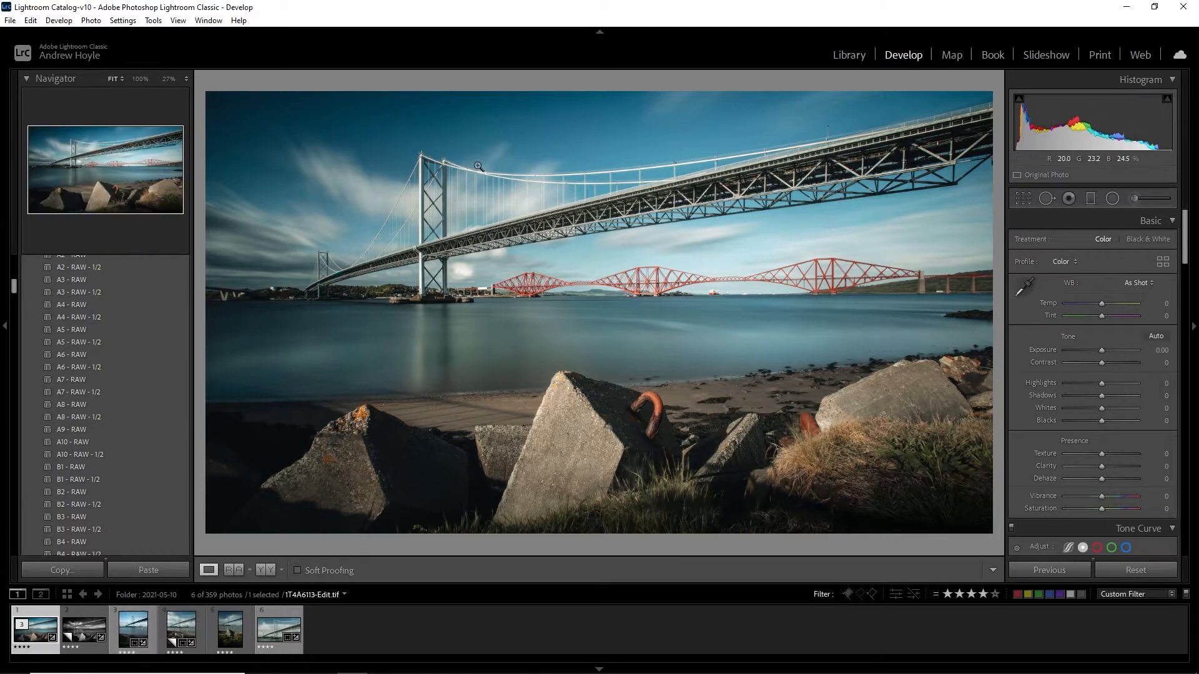
Review the bridge photos in the filmstrip and open 1T4A6136.CR2, the portrait shot with the rock and hook
left_click(129, 624)
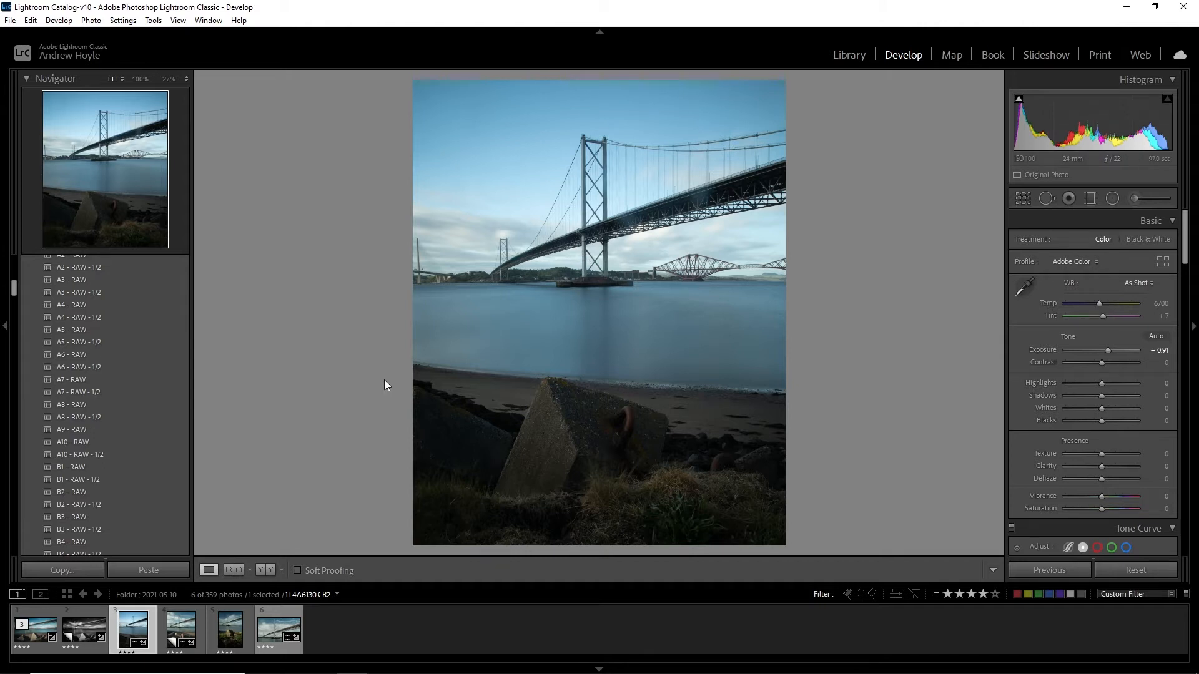
left_click(177, 631)
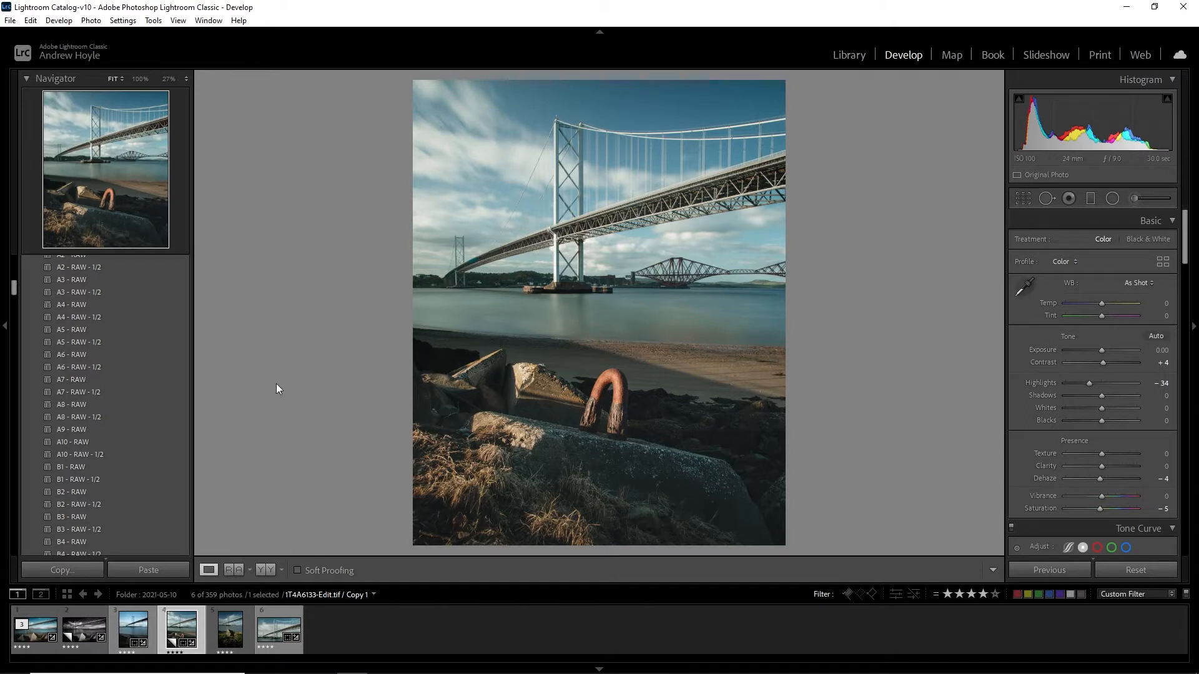
left_click(88, 636)
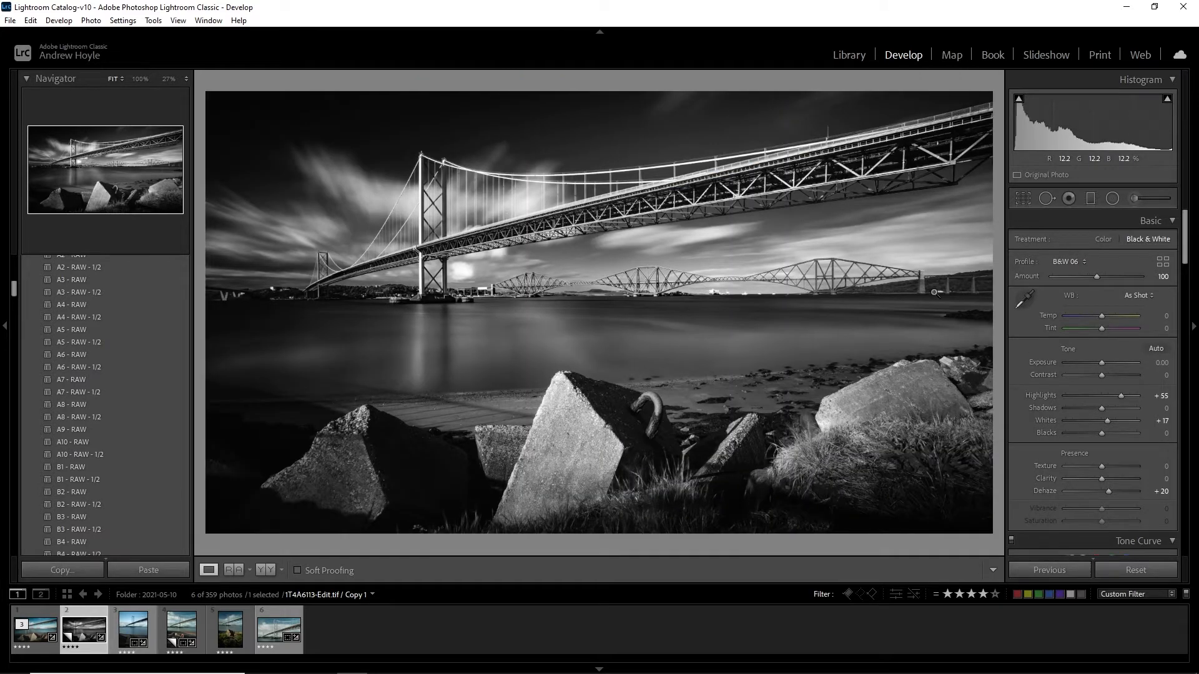
key("Left")
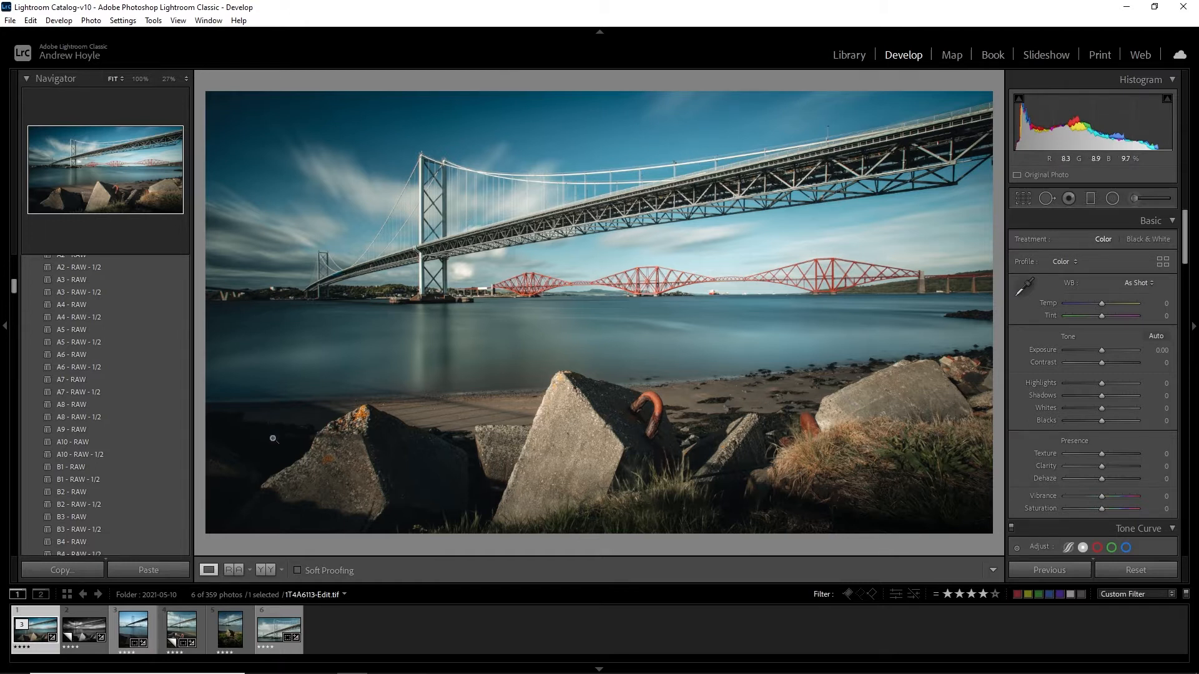
left_click(236, 620)
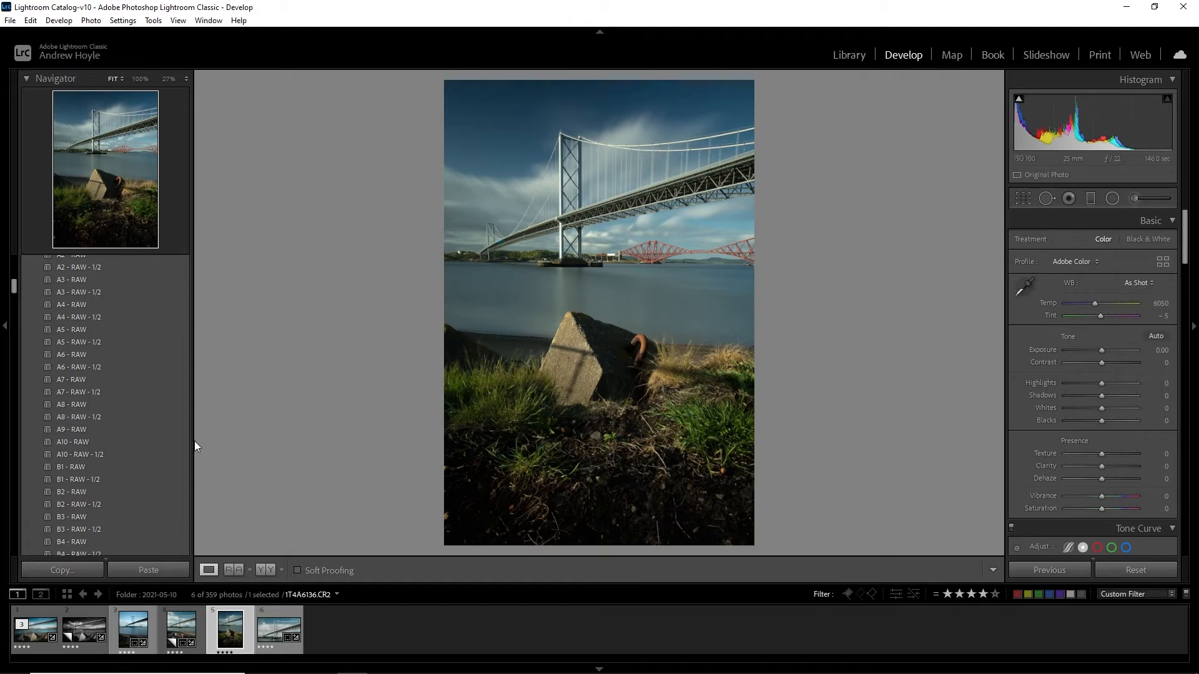
Crop the photo to 4 x 5 / 8 x 10, rotate it to about -0.62, and reposition the frame to trim the dark foreground
left_click(1024, 204)
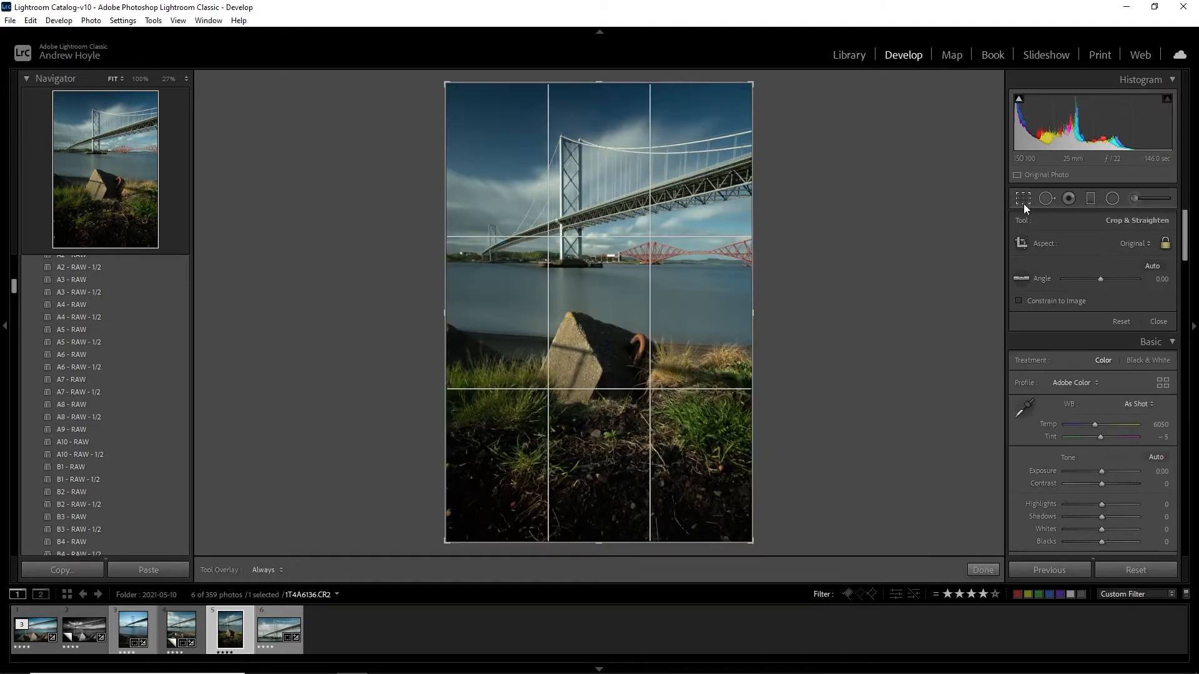
left_click(1134, 243)
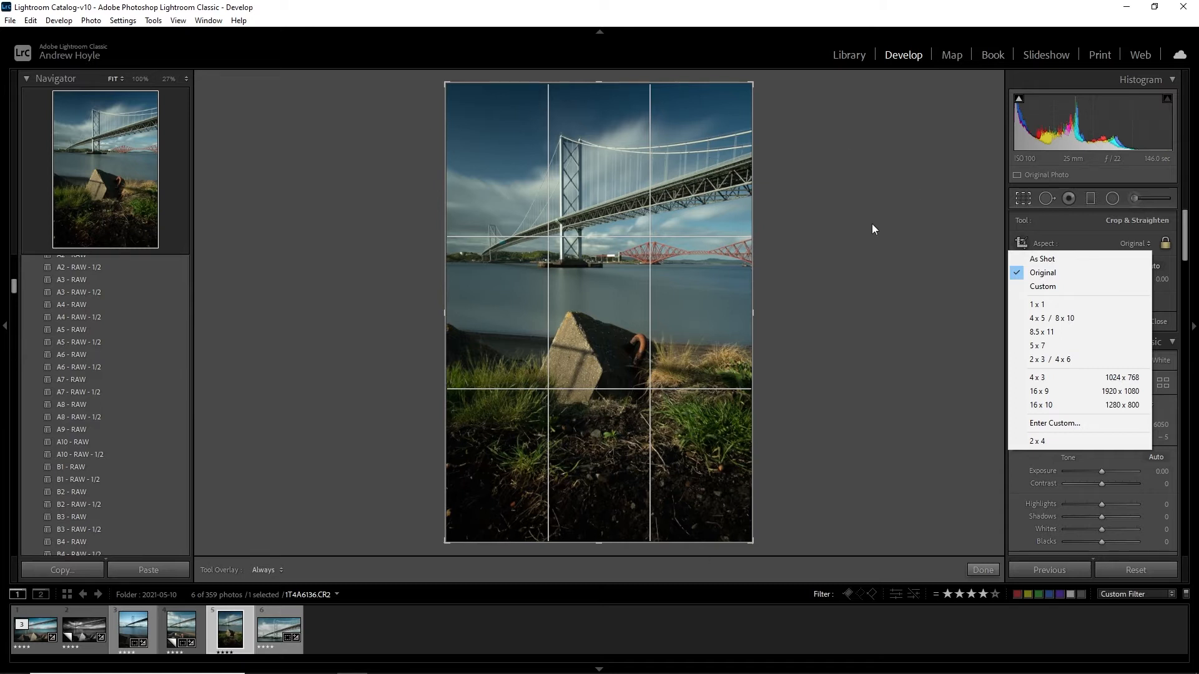
left_click(1076, 320)
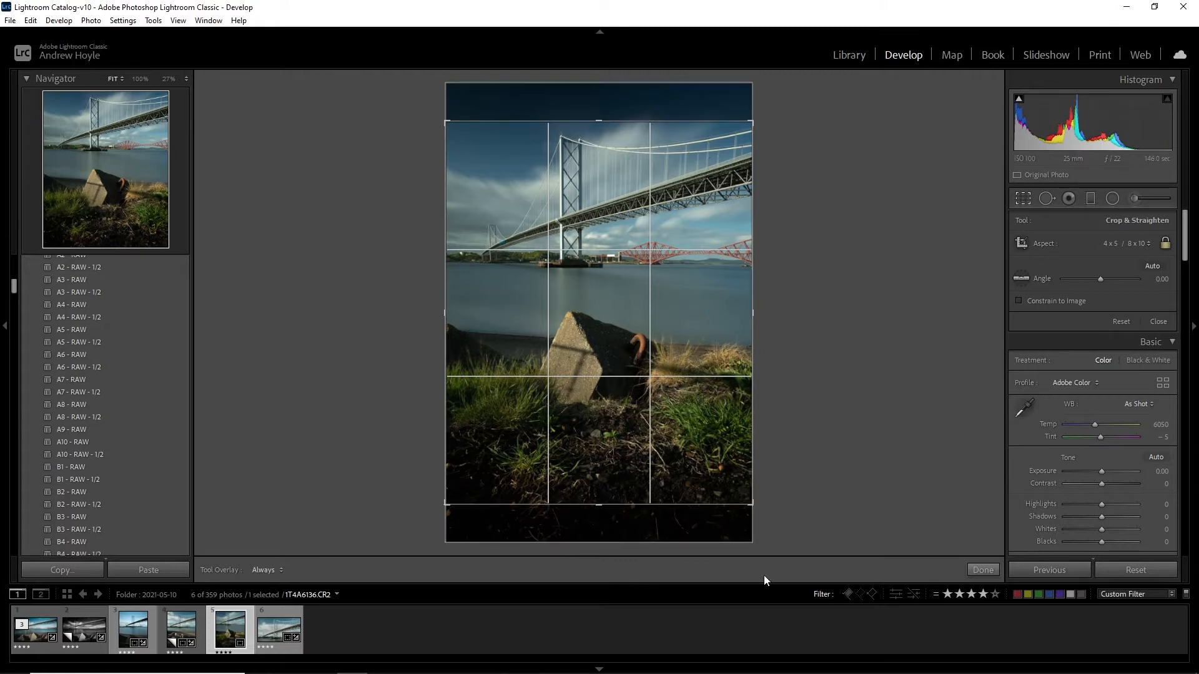
left_click_drag(803, 262, 806, 262)
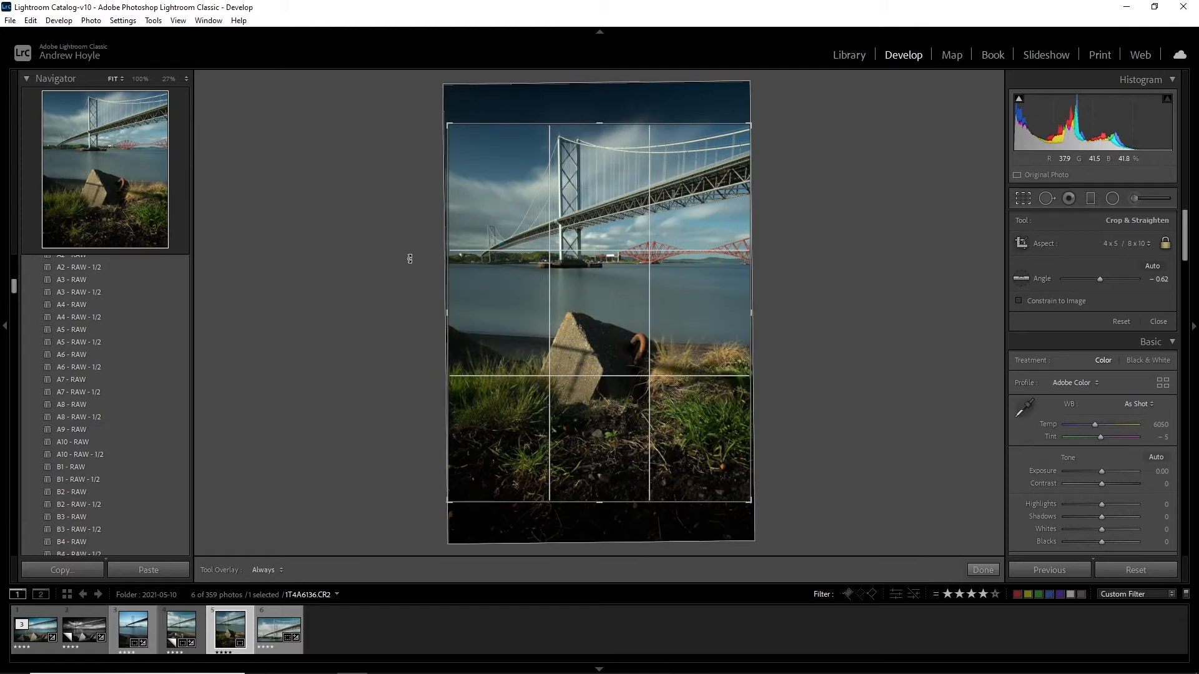
left_click_drag(655, 311, 655, 336)
key("Return")
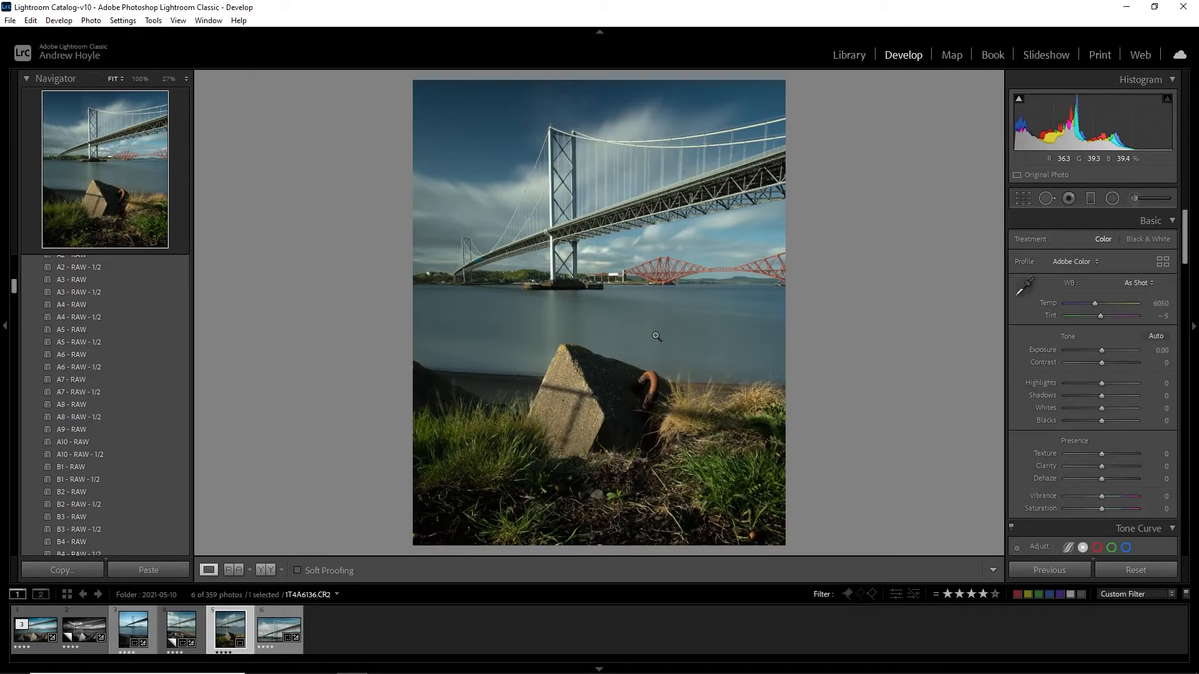
left_click(1022, 198)
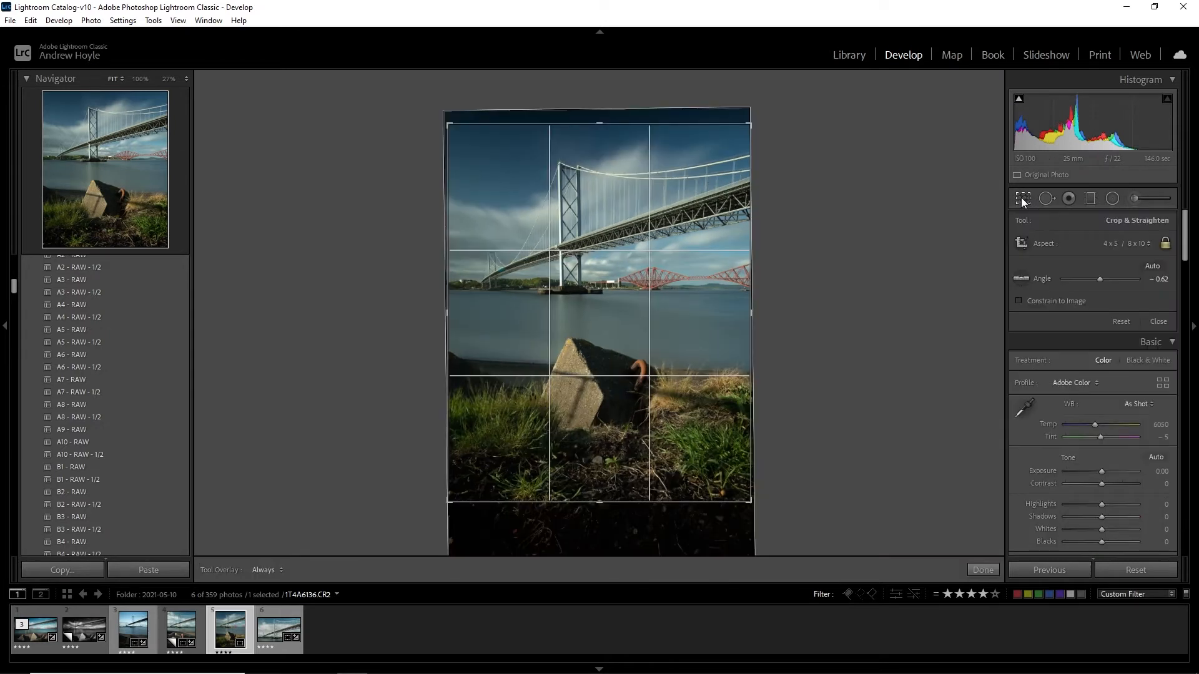
left_click(1022, 197)
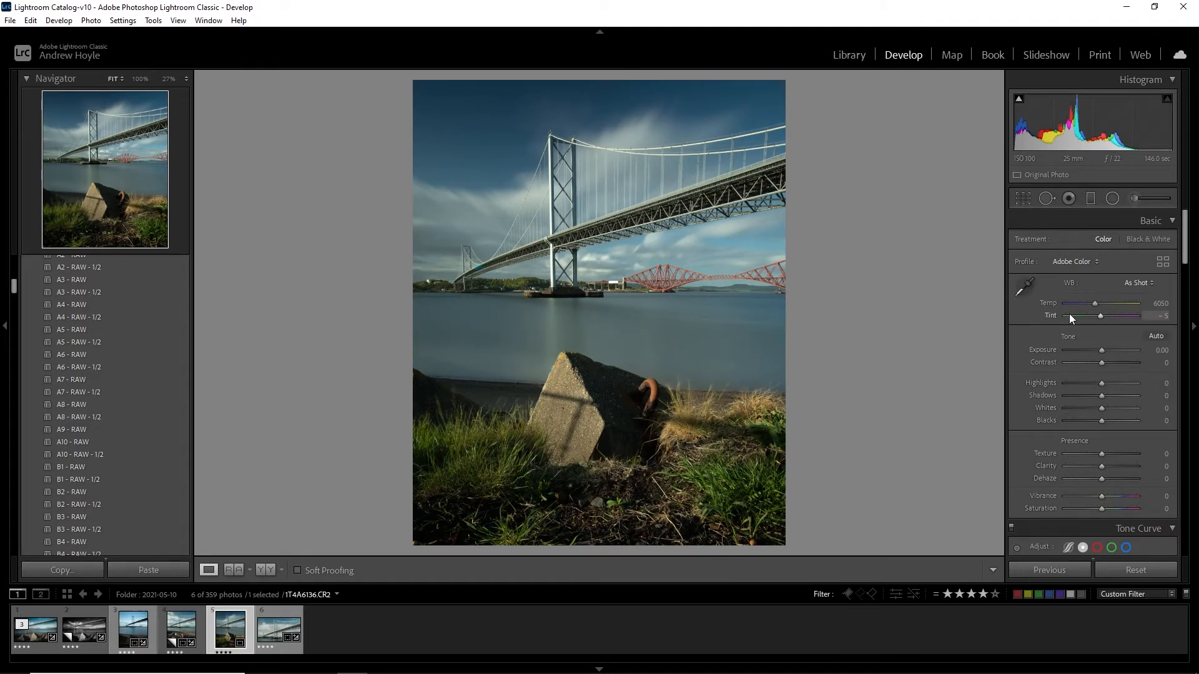
Set Exposure to +0.30, Contrast to +10, Highlights to -10, Shadows to +25 and Clarity to +20
left_click_drag(1100, 351, 1103, 351)
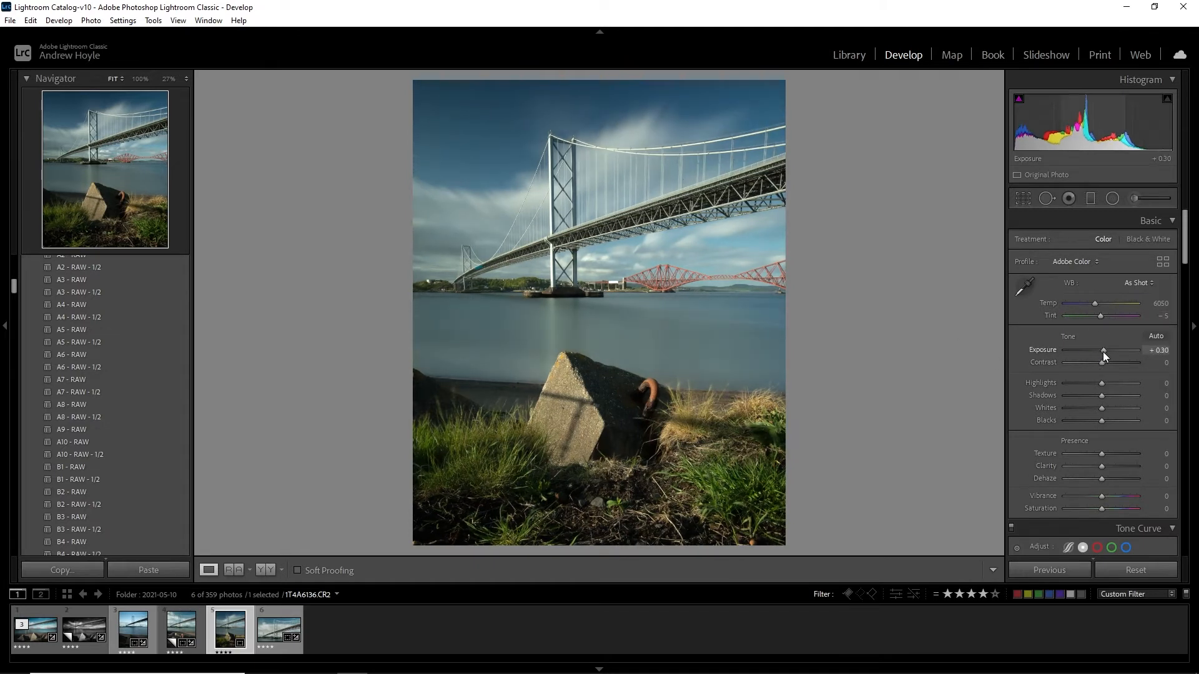
left_click_drag(1104, 398, 1114, 398)
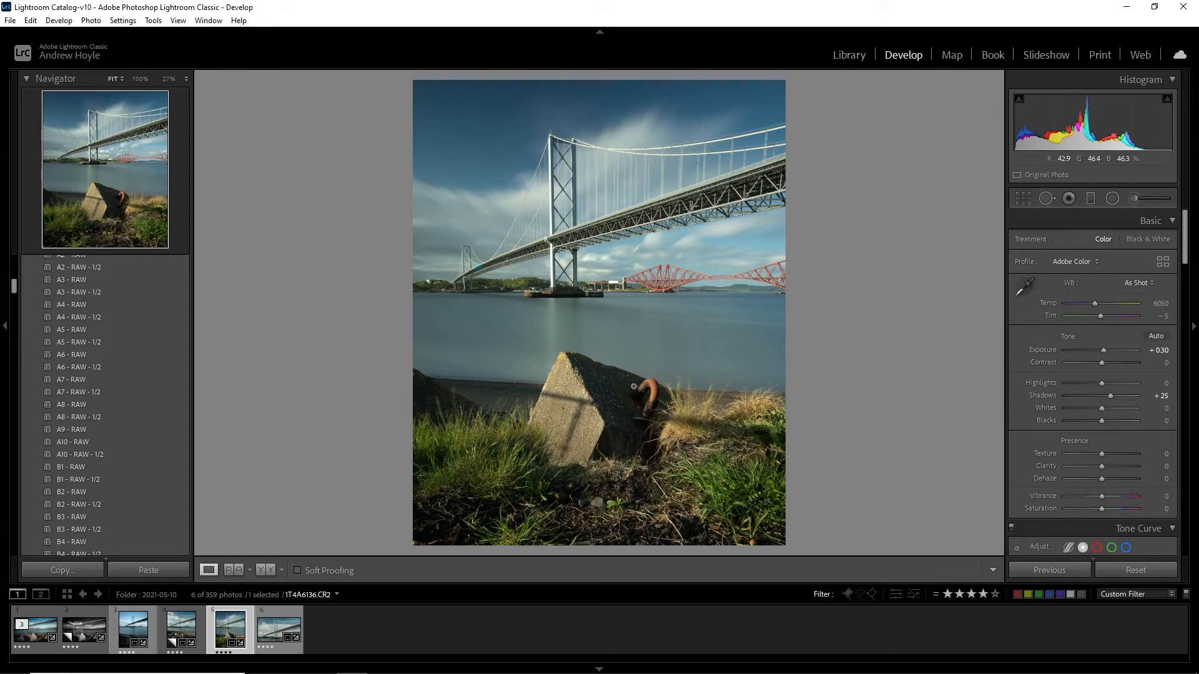
left_click_drag(1103, 383, 1104, 364)
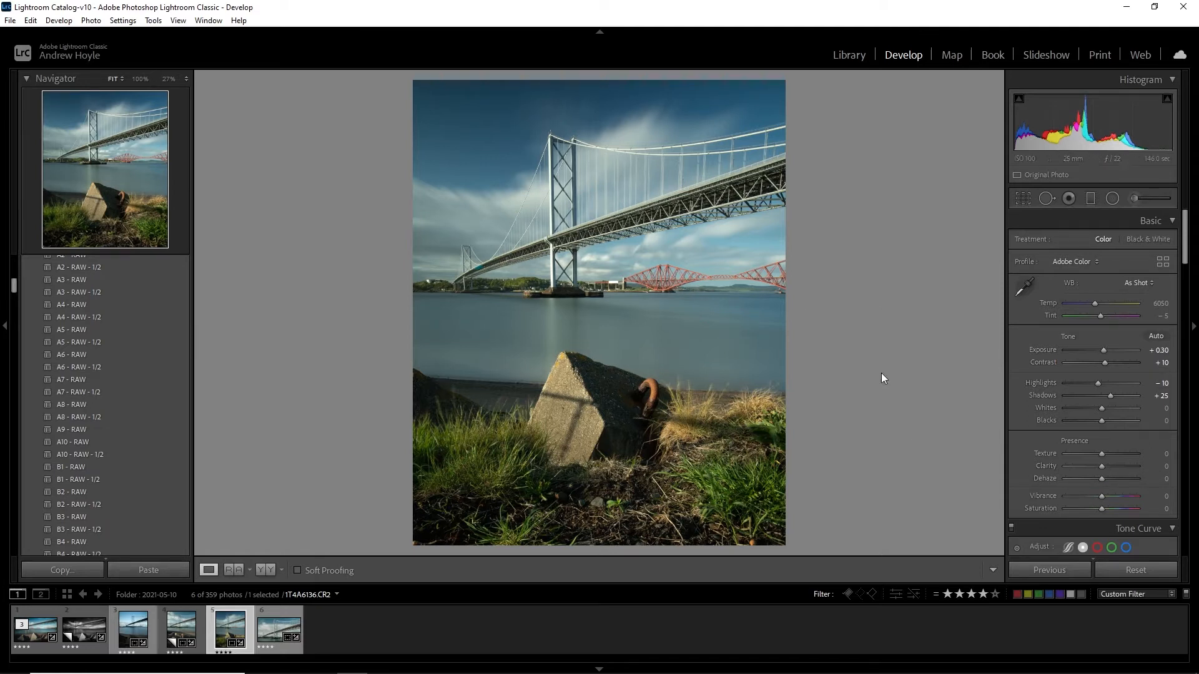
mouse_move(1102, 469)
left_mouse_down()
mouse_move(1155, 463)
mouse_move(1110, 474)
left_mouse_up()
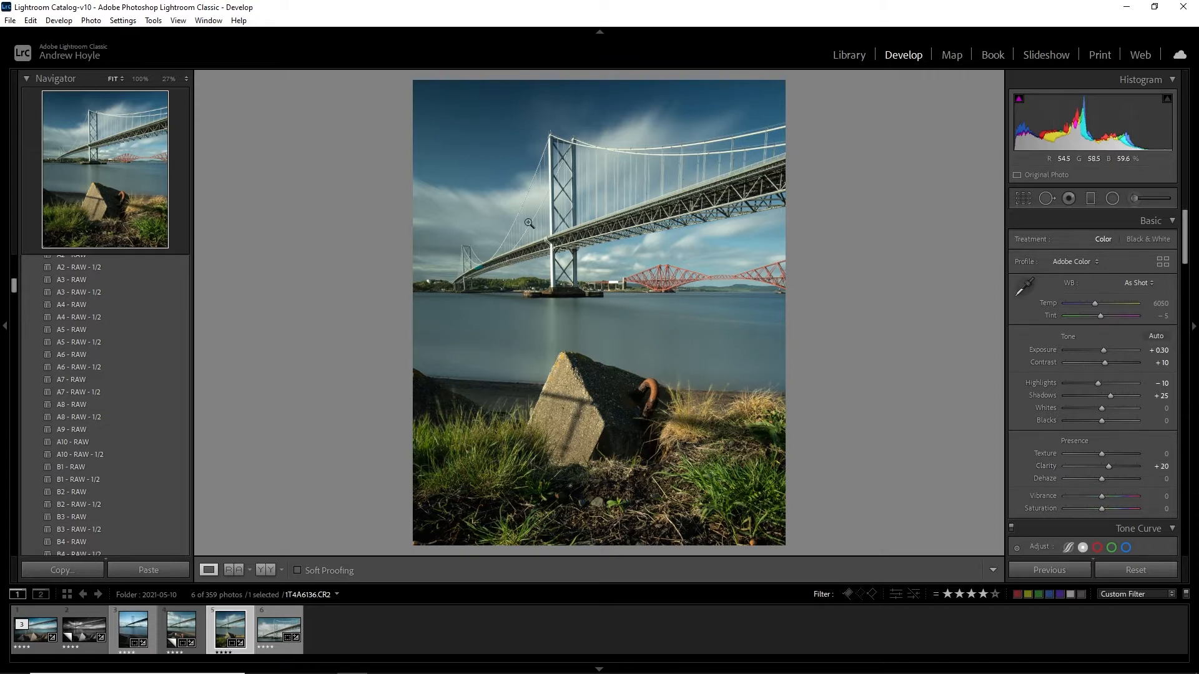
left_click(593, 211)
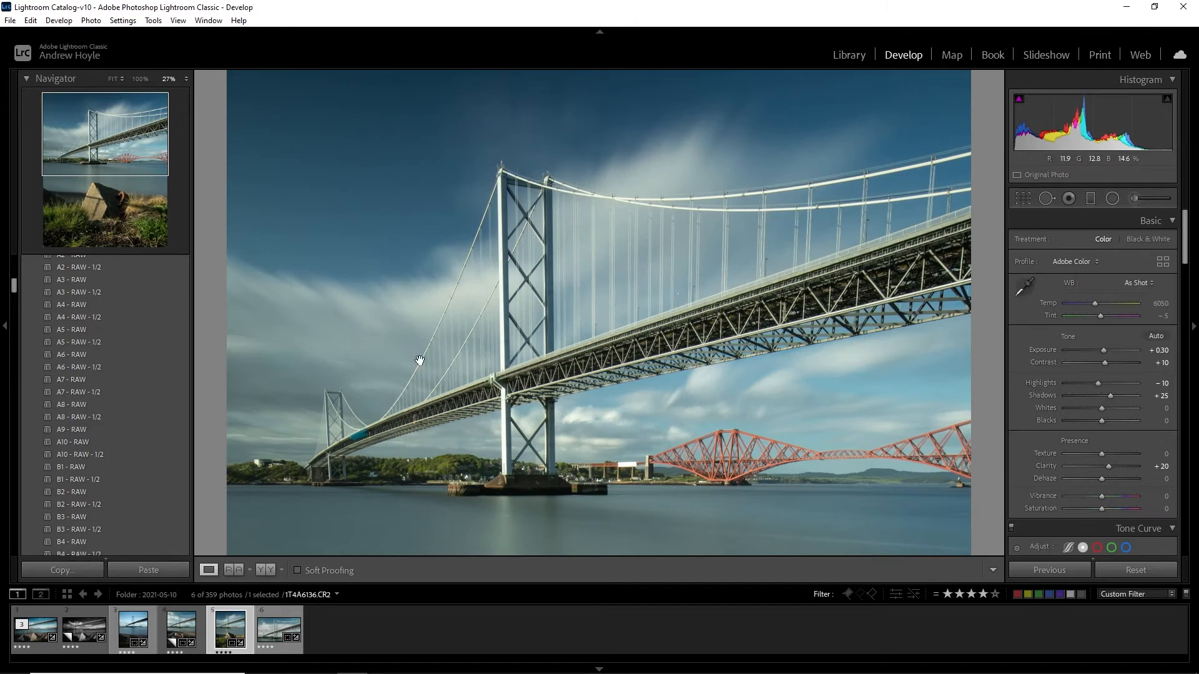
left_click(631, 325)
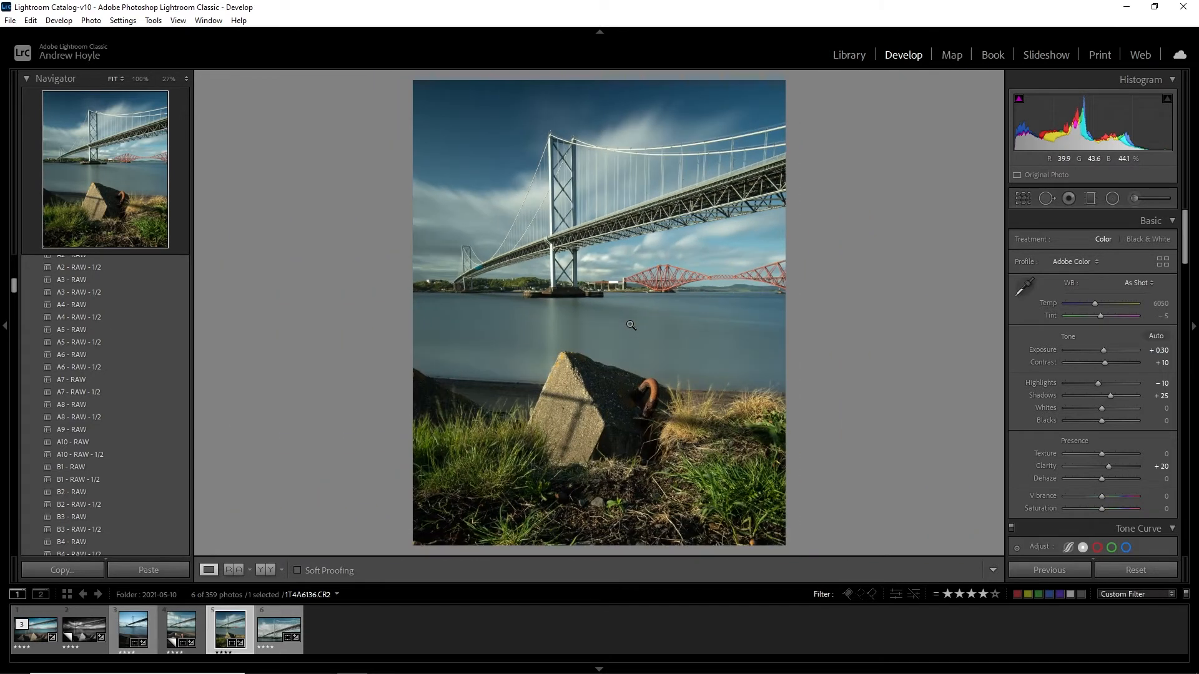
Set the white balance temperature to 6174 and tint to -9, comparing against the unedited photo
left_click_drag(1093, 302, 1094, 301)
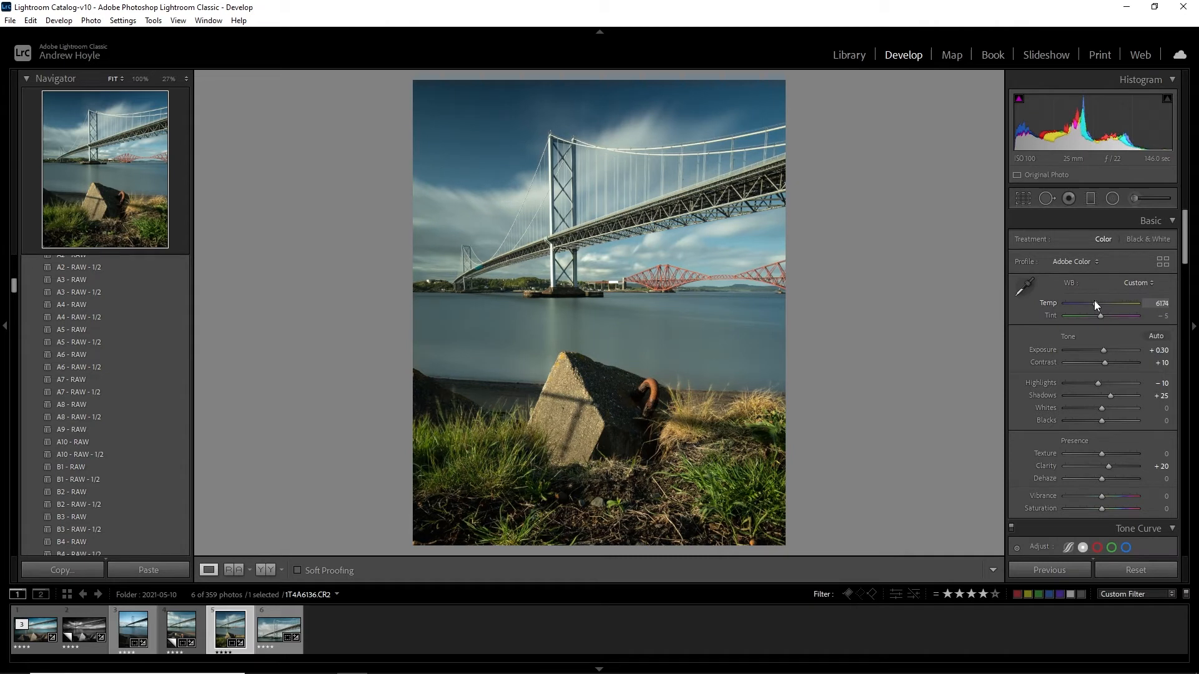
key("backslash")
key("backslash")
key("backslash")
key("backslash")
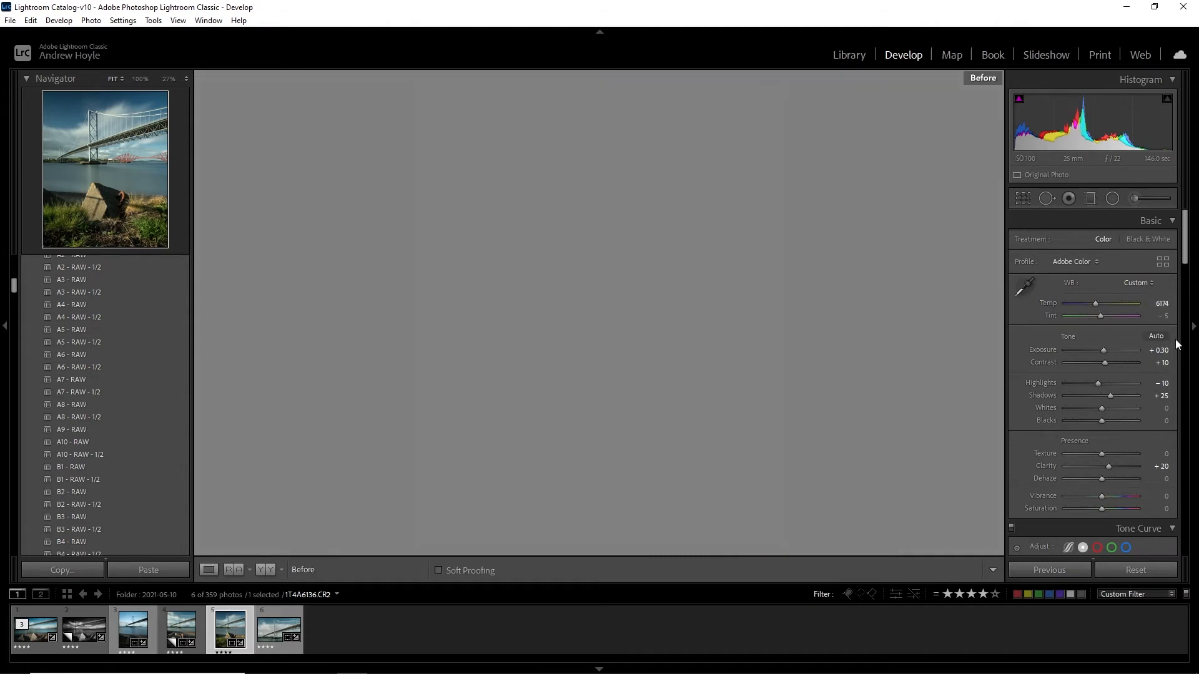
left_click_drag(1107, 313, 1098, 316)
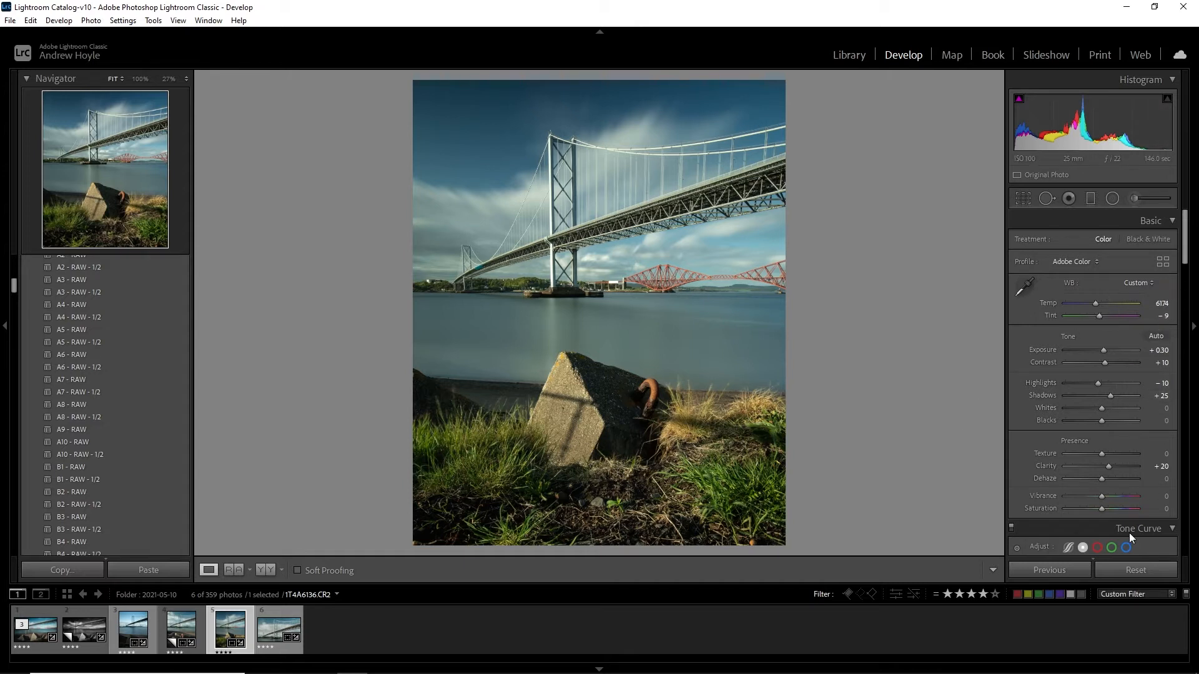
Lower the vibrance slightly and compare the photo before and after the edits
left_click_drag(1101, 497, 1099, 497)
key("backslash")
key("backslash")
key("backslash")
key("backslash")
Shift the HSL hue of Green to -60 and Yellow to -42 to warm the grass
left_click_drag(1185, 246, 1185, 279)
left_click_drag(1186, 284, 1186, 314)
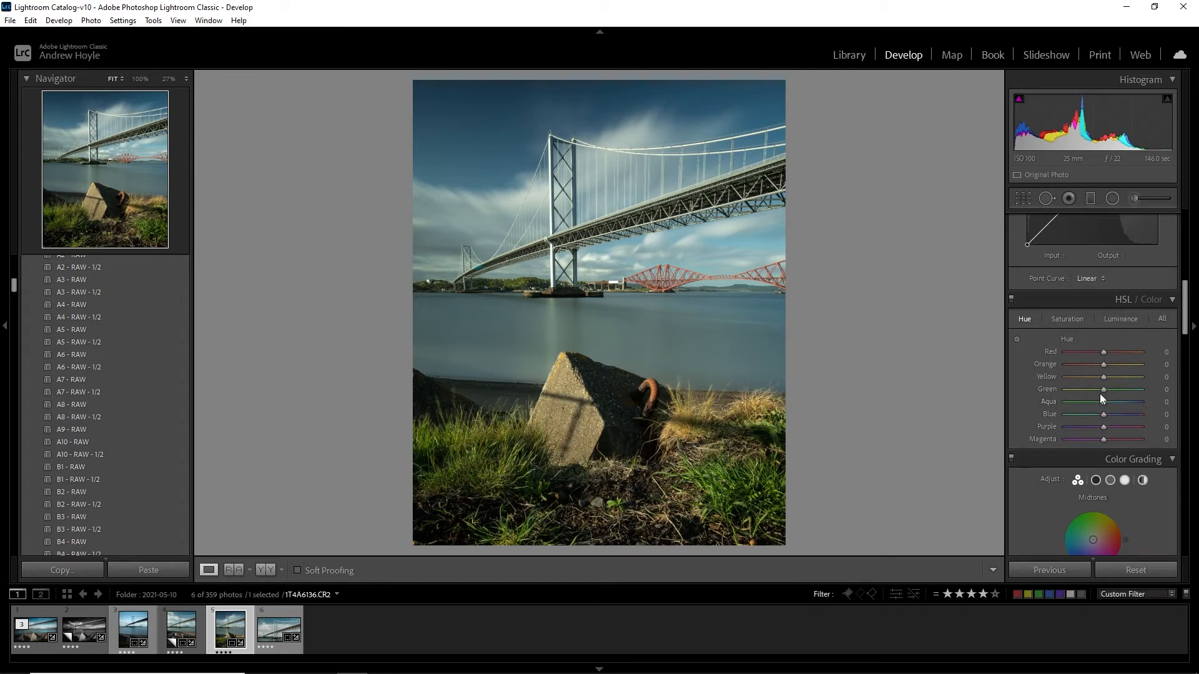
left_click_drag(1103, 391, 1087, 395)
left_click_drag(1087, 389, 1106, 389)
left_click_drag(1104, 389, 1080, 402)
left_click_drag(1100, 377, 1088, 383)
Examine the grass and rock up close with and without the HSL adjustments
left_click(572, 405)
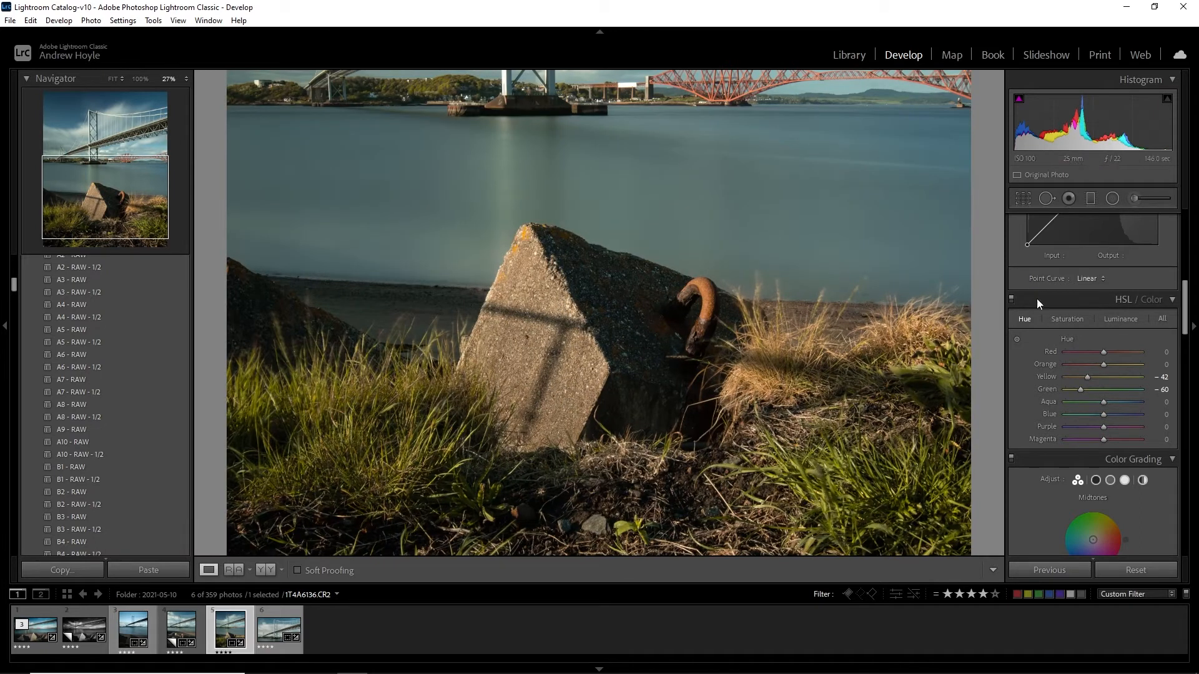
left_click(1013, 299)
left_click(1012, 300)
left_click(1012, 299)
left_click(1012, 299)
left_click(1012, 299)
left_click(1012, 298)
left_click(1012, 298)
left_click(1012, 299)
left_click(661, 316)
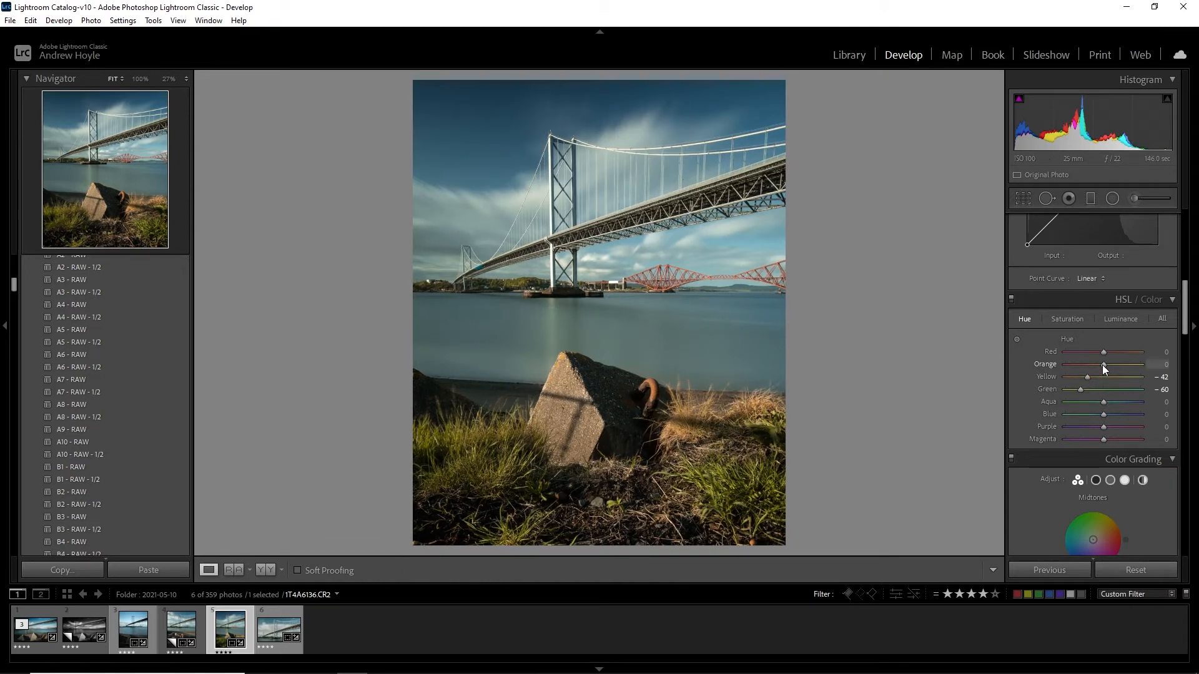
Set the Orange hue to -24, checking the rusty hook and dry grass up close
left_click_drag(1101, 366, 1095, 369)
left_click(652, 393)
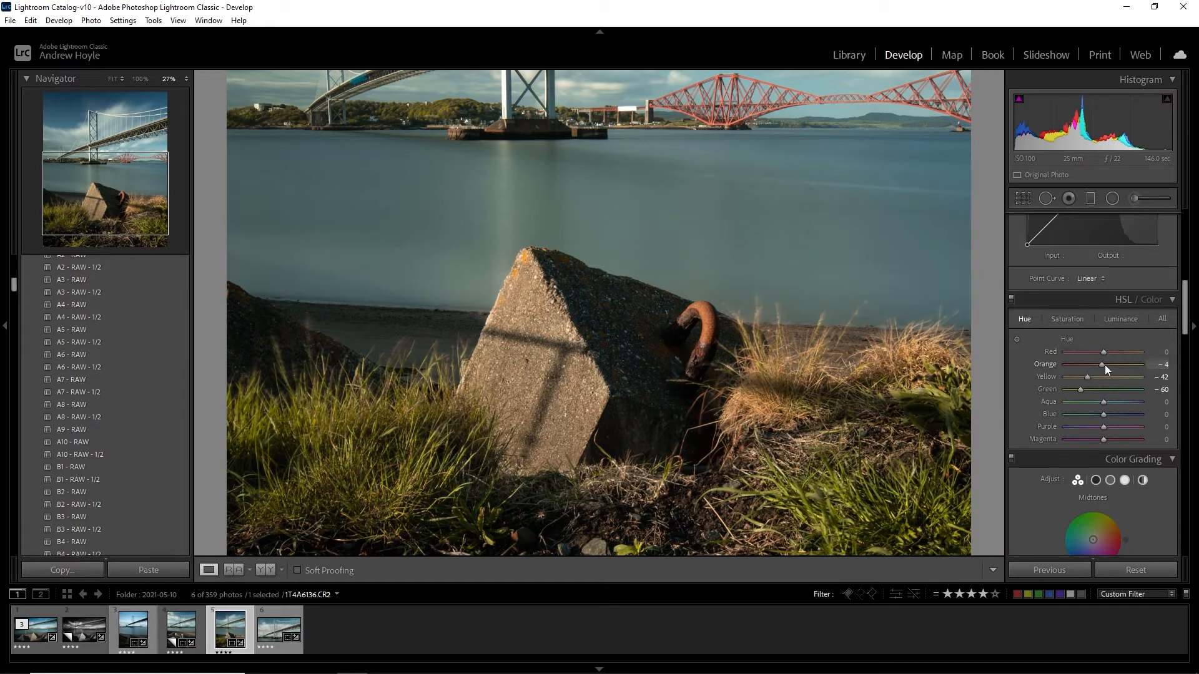
left_click_drag(1104, 365, 1098, 365)
left_click(706, 337)
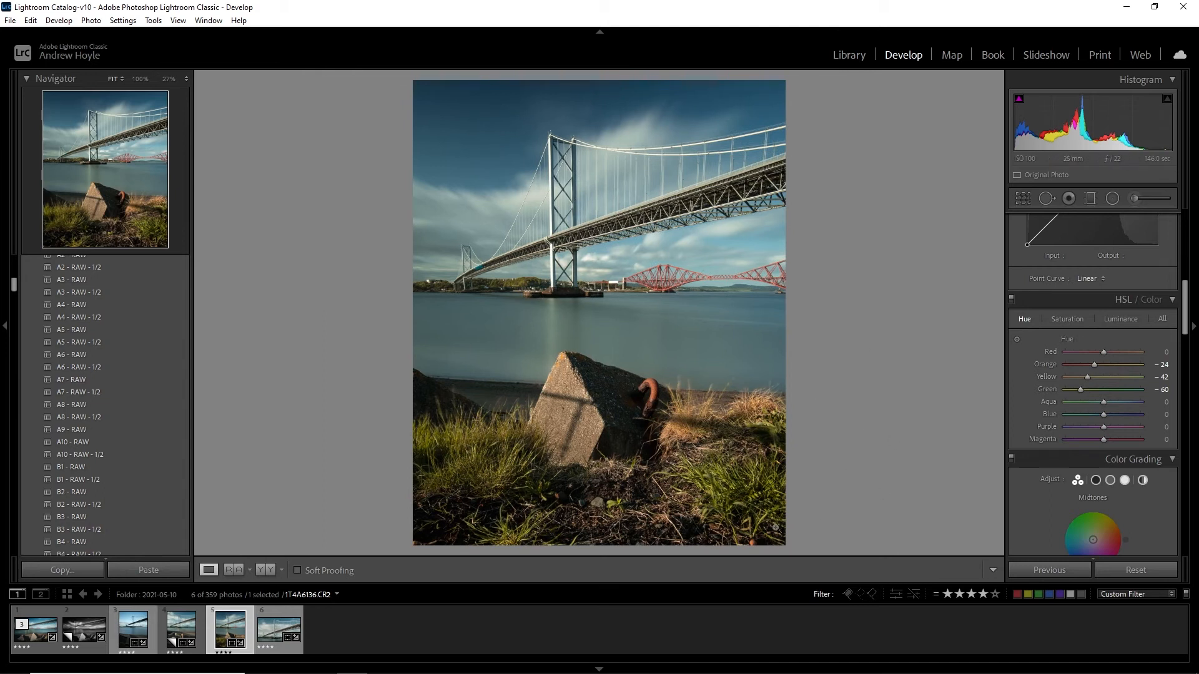
Set the Blue hue to -7 and the Aqua hue to +14 for the sky and water
left_click(1107, 320)
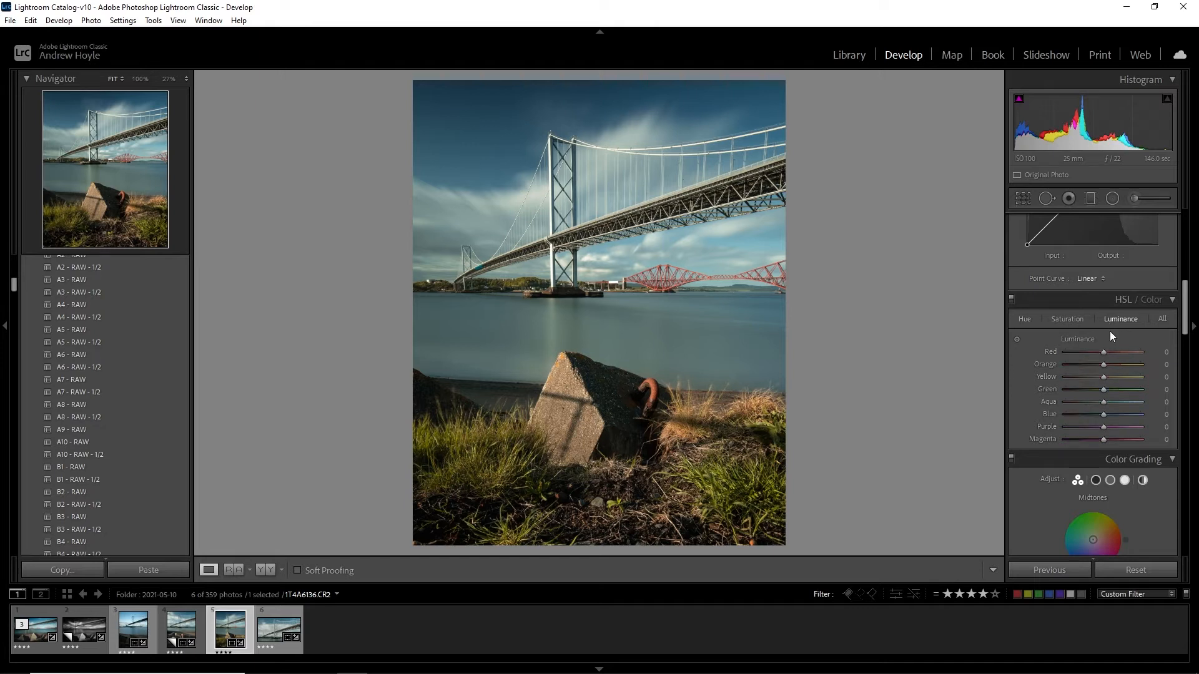
left_click(1028, 321)
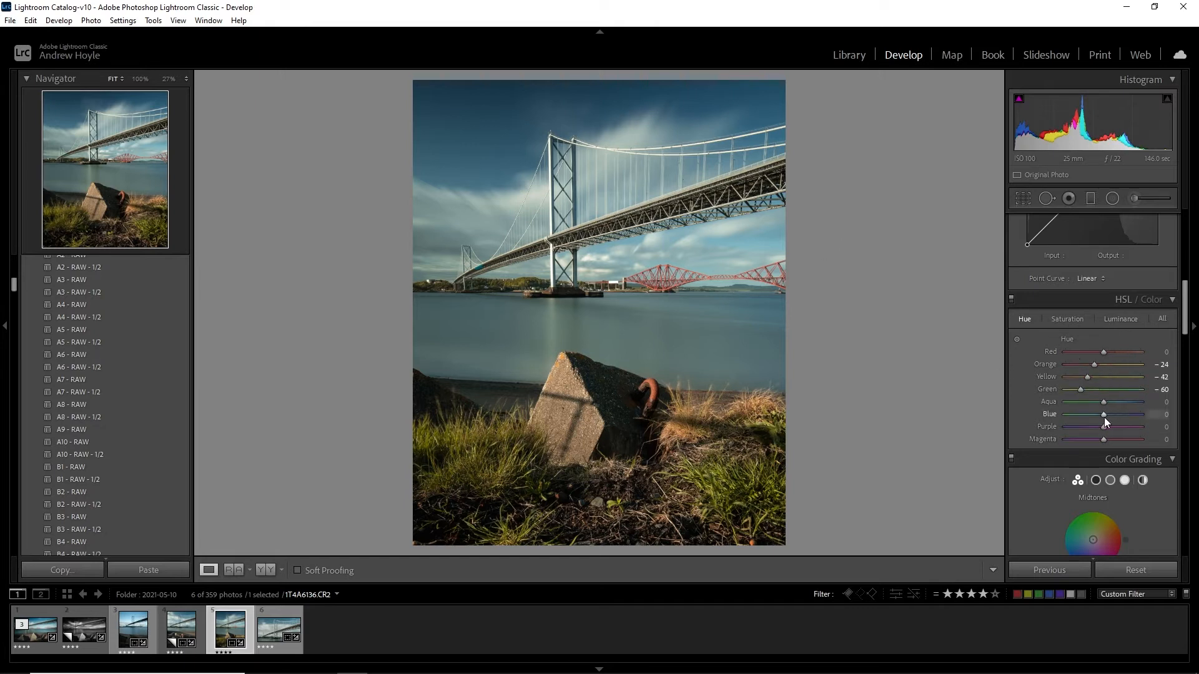
mouse_move(1101, 417)
left_mouse_down()
mouse_move(1086, 419)
mouse_move(1103, 418)
left_mouse_up()
left_click_drag(1104, 419, 1100, 419)
left_click(614, 102)
left_click(668, 339)
mouse_move(1102, 402)
left_mouse_down()
mouse_move(1089, 402)
mouse_move(1107, 402)
left_mouse_up()
Compare the whole photo with and without the HSL hue adjustments
left_click(1012, 300)
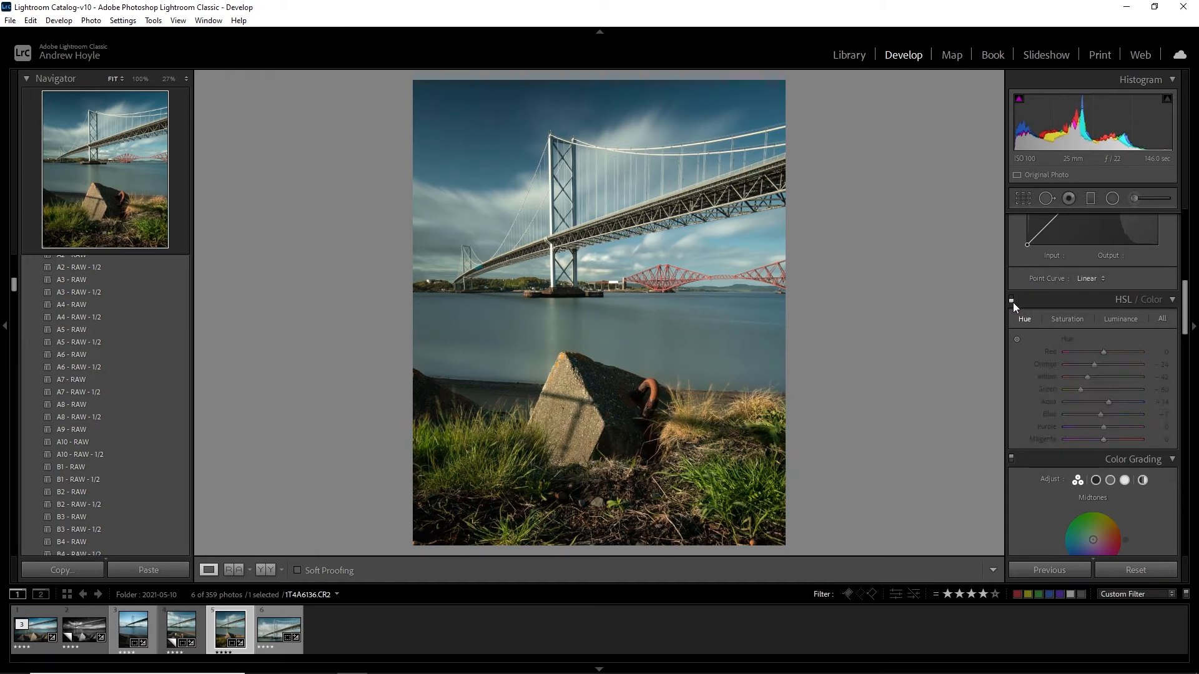
left_click(1012, 300)
left_click(1011, 301)
left_click(1011, 300)
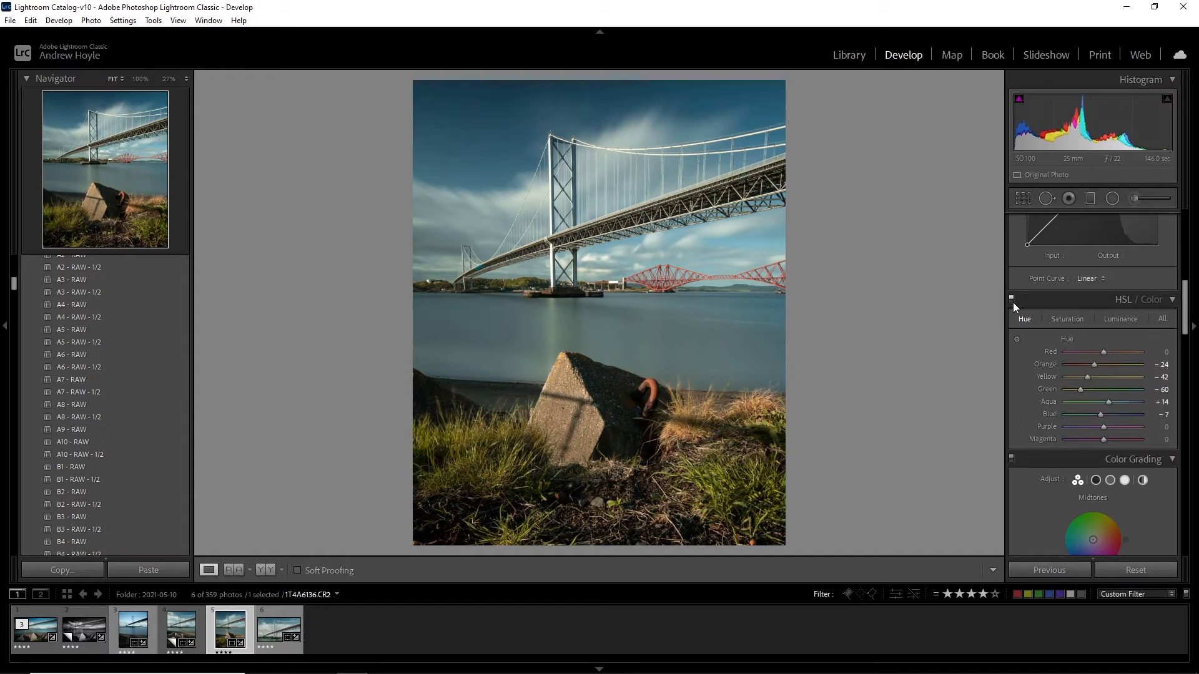
left_click(1012, 302)
left_click(1013, 302)
left_click(1013, 303)
left_click(1013, 303)
left_click(1013, 302)
left_click(1011, 300)
Set the luminance of Yellow to +45, Orange to +19 and Red to -57, inspecting the red bridge up close
left_click(1115, 319)
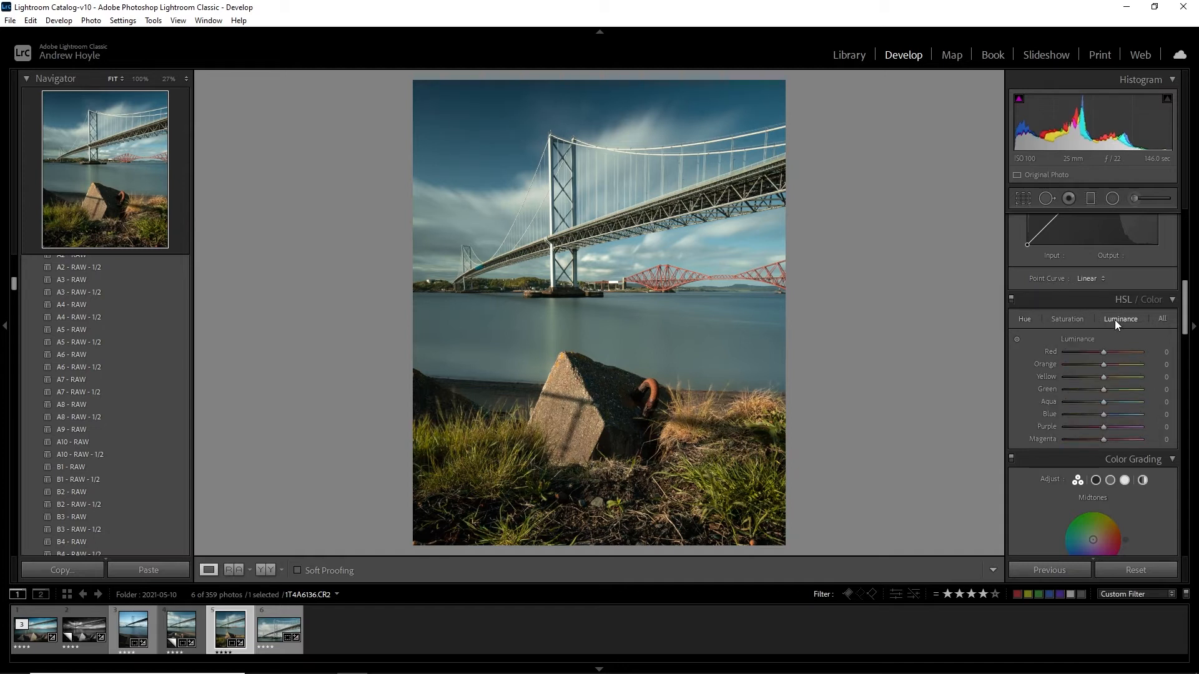
mouse_move(1102, 377)
left_mouse_down()
mouse_move(1117, 377)
mouse_move(1103, 379)
left_mouse_up()
left_click_drag(1104, 377, 1126, 379)
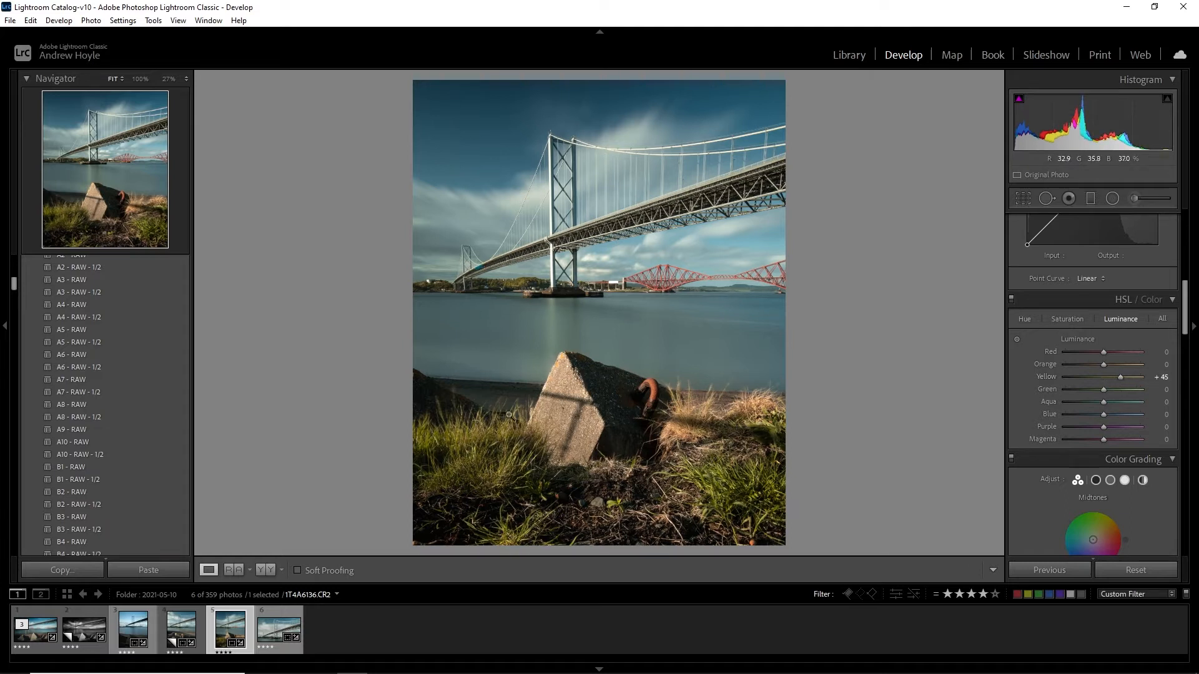
mouse_move(1103, 363)
left_mouse_down()
mouse_move(1130, 369)
mouse_move(1098, 379)
mouse_move(1110, 383)
mouse_move(1062, 357)
mouse_move(1082, 360)
left_mouse_up()
left_click(674, 277)
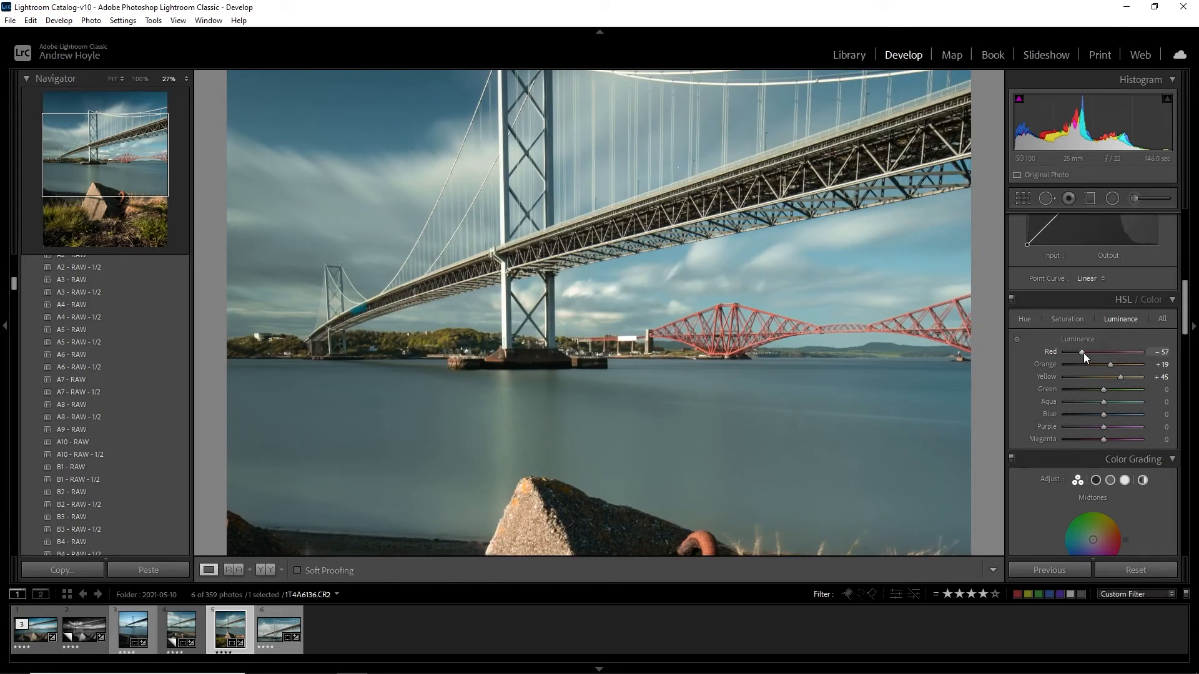
Shift the Red hue into negative values and raise the Red saturation to +80 for the red bridge
left_click(1024, 318)
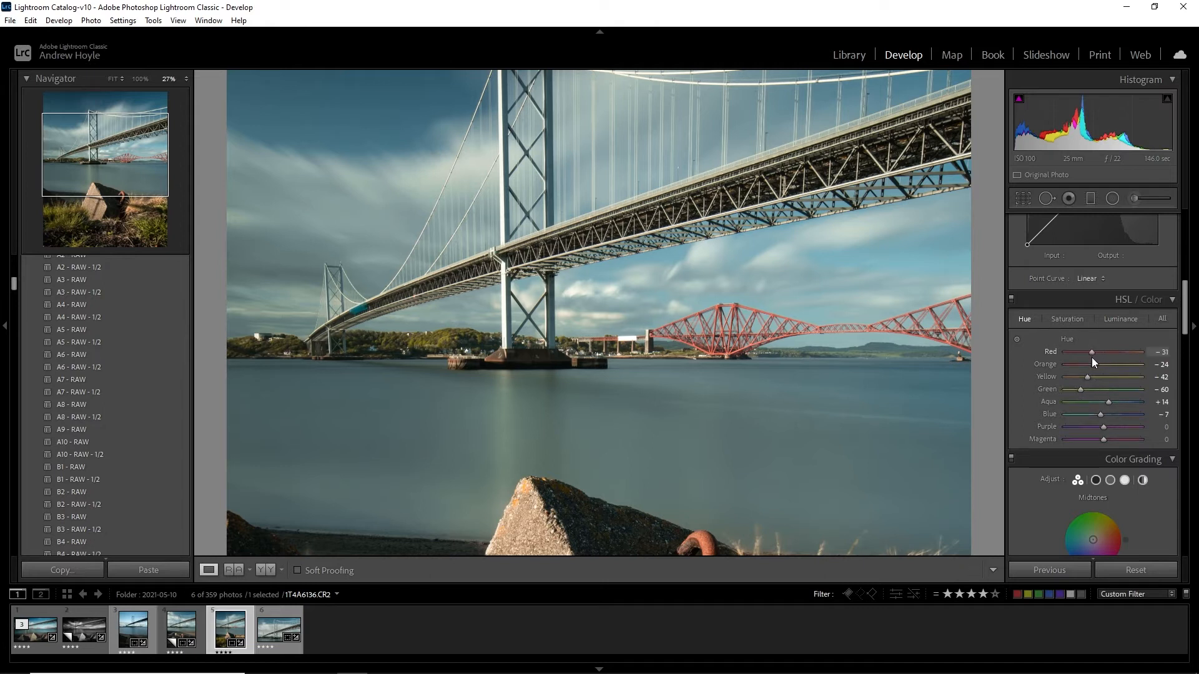
left_click_drag(1091, 357, 1088, 358)
left_click(1068, 318)
left_click_drag(1103, 351, 1132, 351)
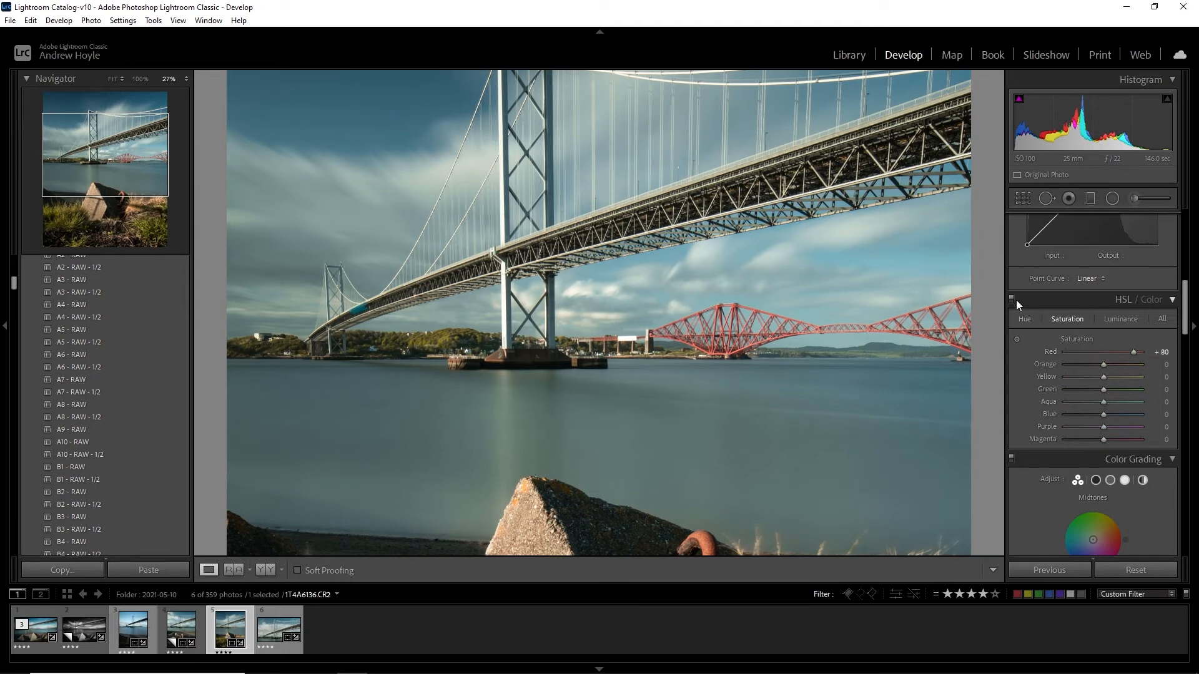
Compare the whole photo with and without the combined HSL adjustments, leaving them enabled
left_click(832, 306)
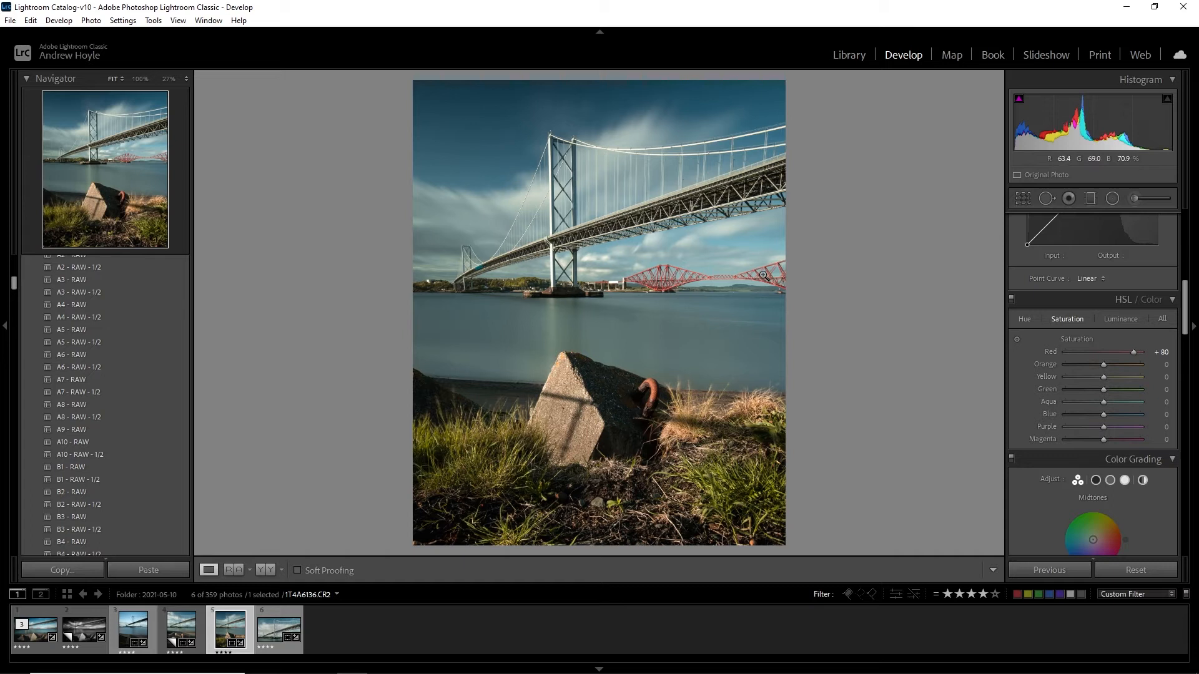
left_click(1012, 300)
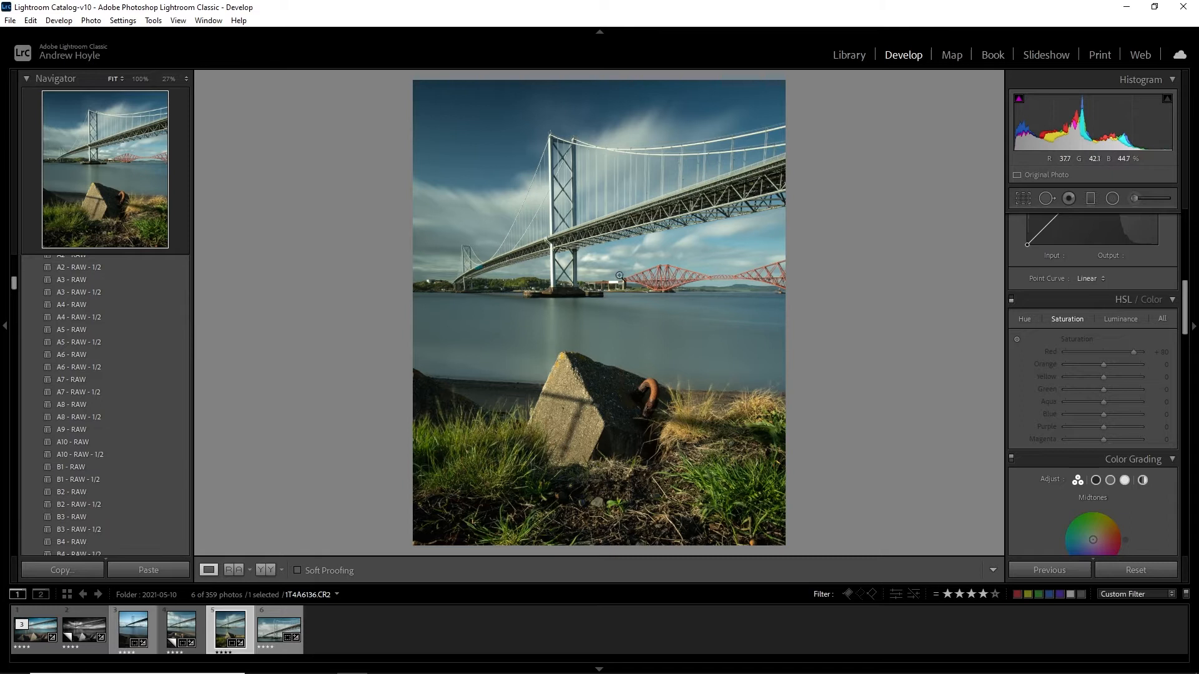
left_click(1012, 300)
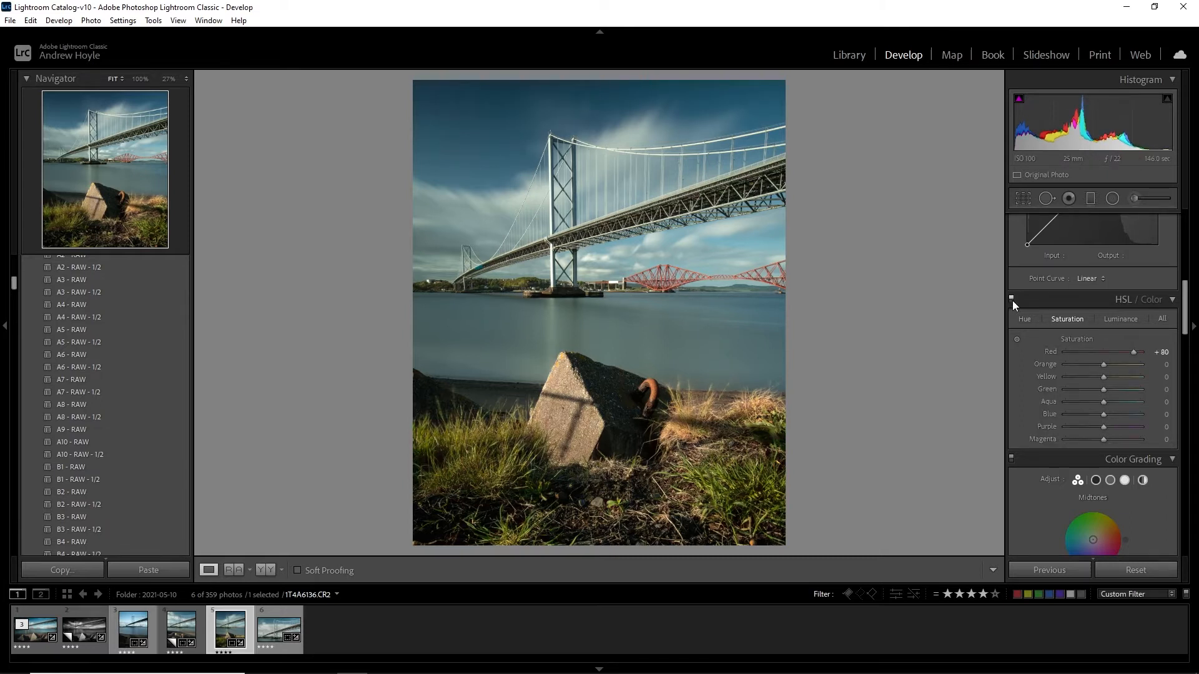
left_click(1012, 300)
left_click(1012, 300)
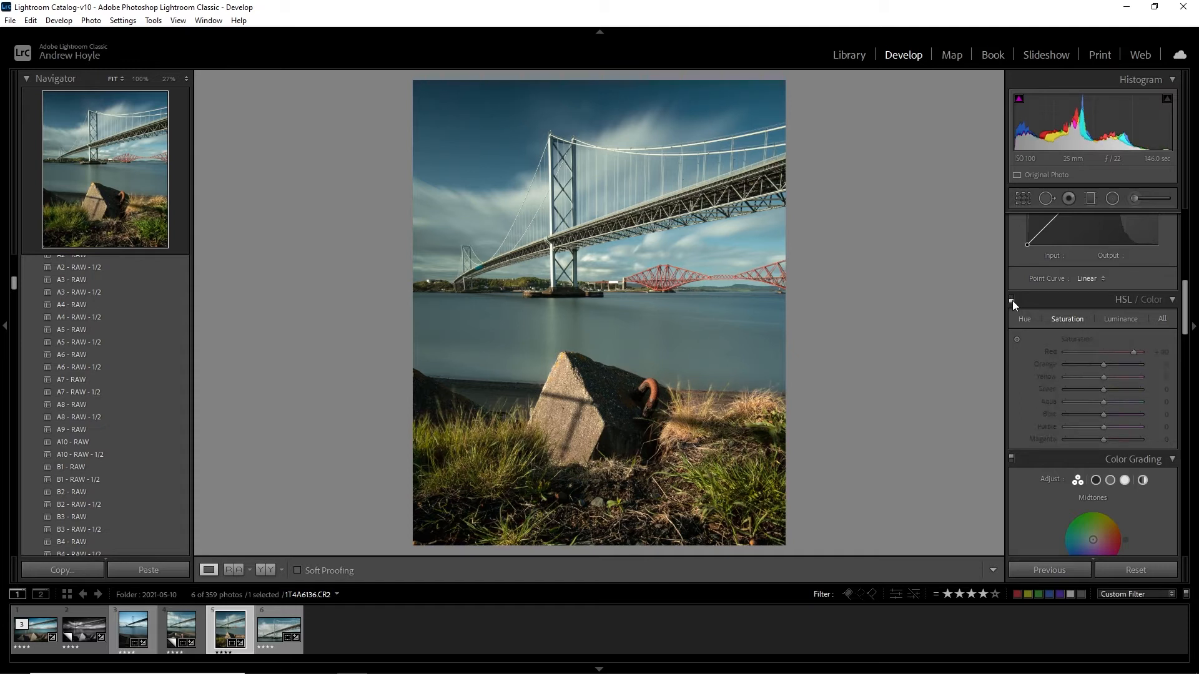
left_click(1012, 300)
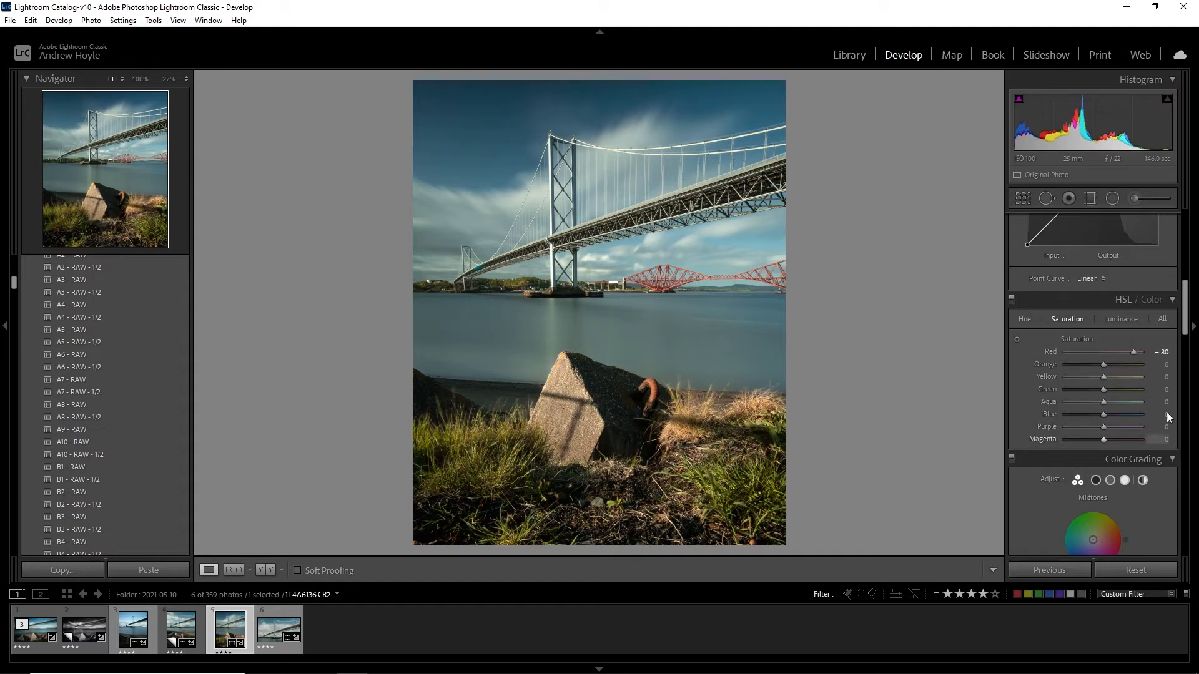
Set the Blue Primary calibration to hue -10 and saturation +6
left_click_drag(1185, 312, 1185, 530)
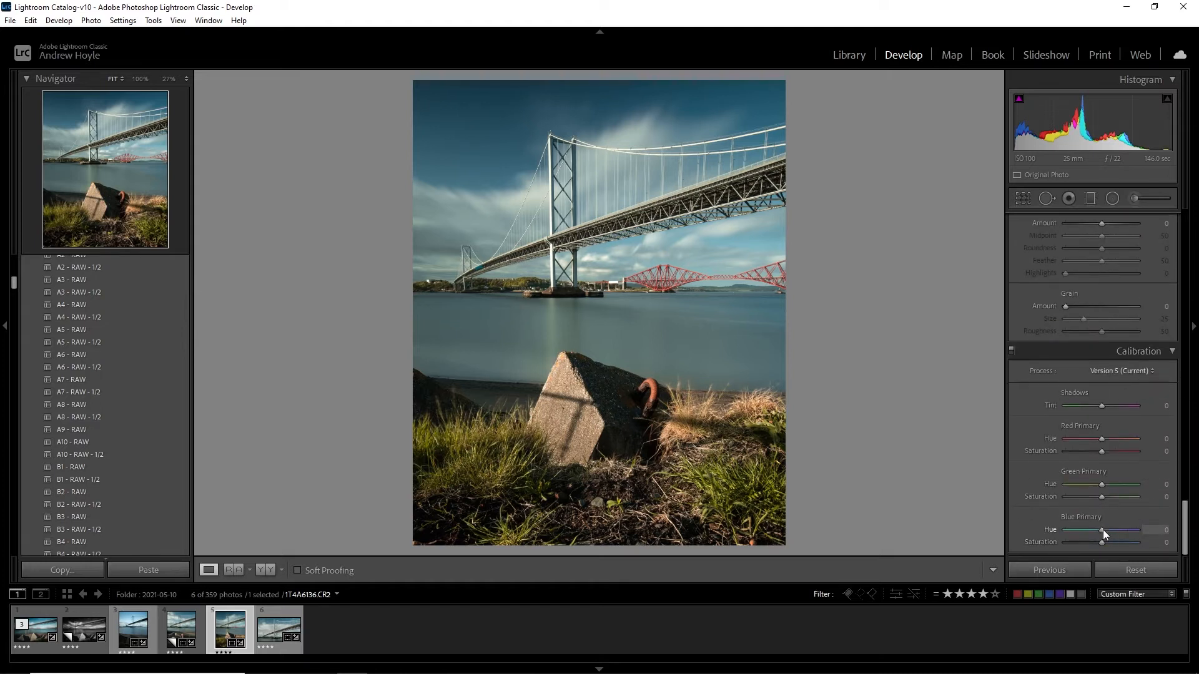
left_click_drag(1102, 530, 1088, 532)
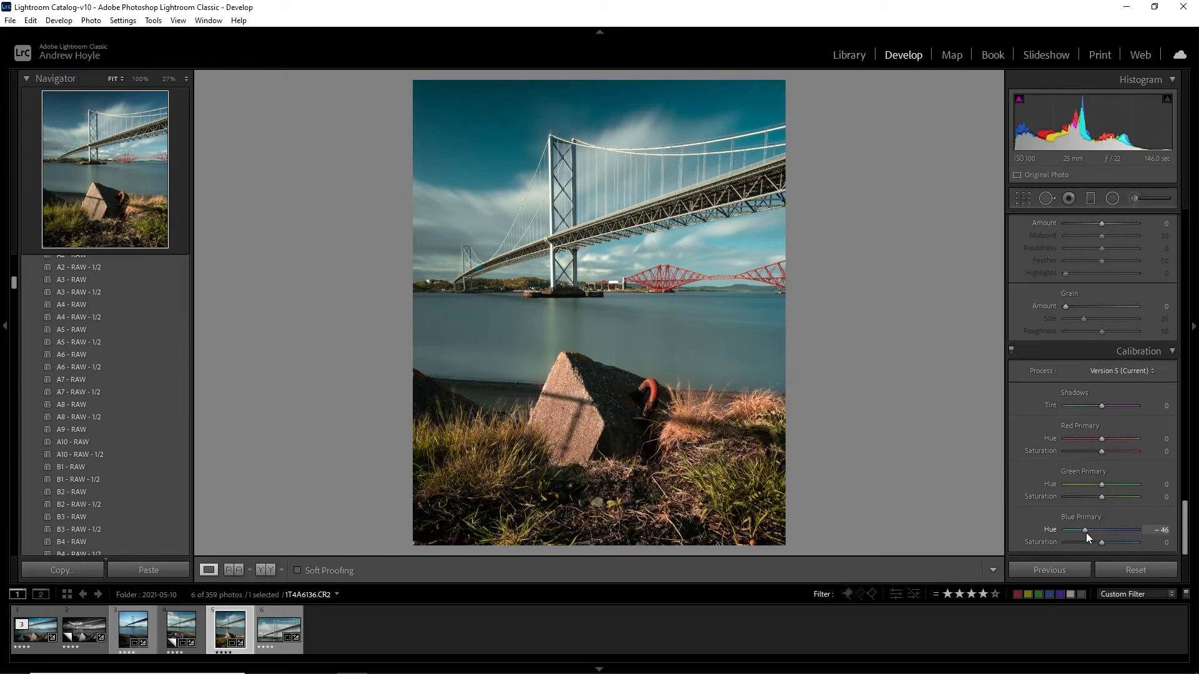
left_click_drag(1085, 534, 1082, 535)
left_click_drag(1082, 536, 1100, 537)
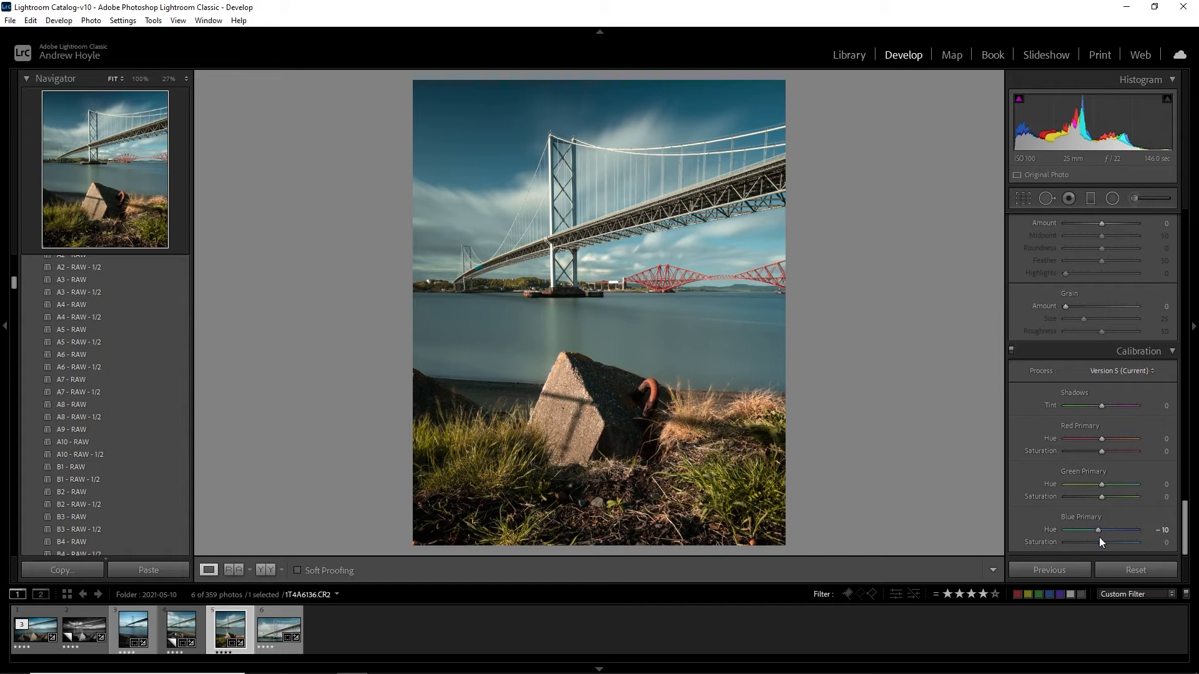
mouse_move(1103, 541)
left_mouse_down()
mouse_move(1083, 541)
mouse_move(1104, 545)
left_mouse_up()
Calibrate Green Primary to hue +1 and saturation -20, and Red Primary to hue +3 and saturation +18
mouse_move(1103, 494)
left_mouse_down()
mouse_move(1073, 499)
mouse_move(1090, 506)
left_mouse_up()
left_click_drag(1108, 486, 1105, 489)
left_click_drag(1103, 440, 1102, 467)
left_click_drag(1103, 454, 1110, 453)
mouse_move(1184, 510)
left_mouse_down()
mouse_move(1185, 497)
mouse_move(1185, 517)
left_mouse_up()
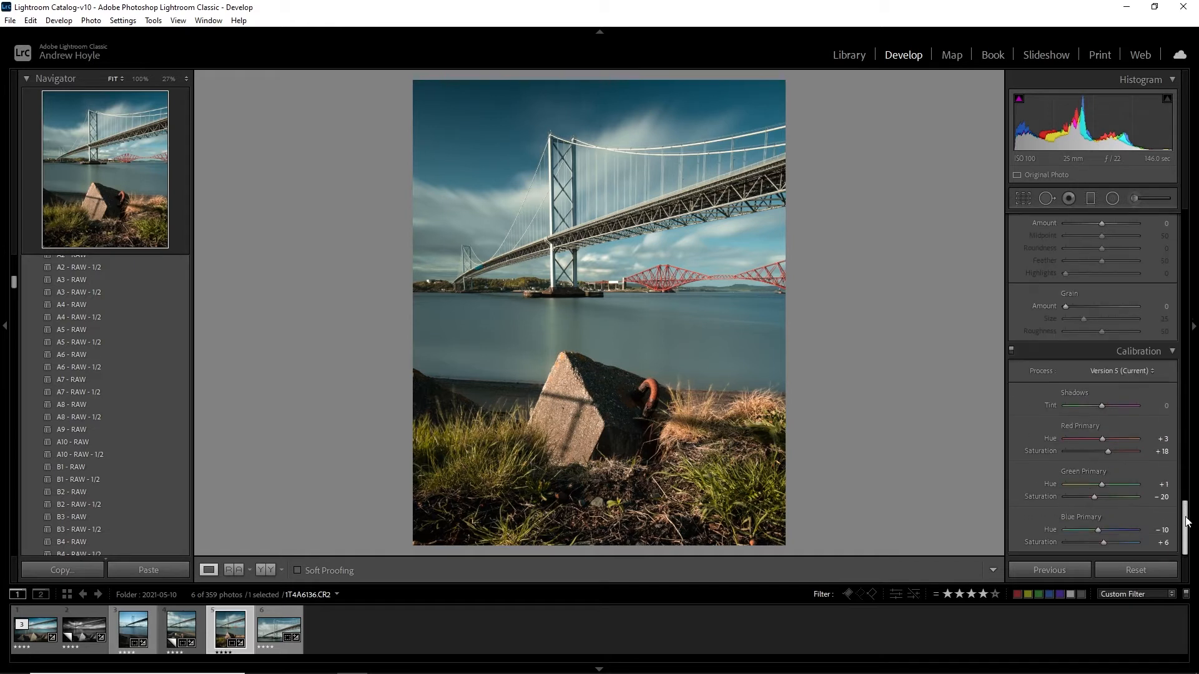
Compare the photo repeatedly with and without the colour calibration, leaving it enabled
left_click(1012, 351)
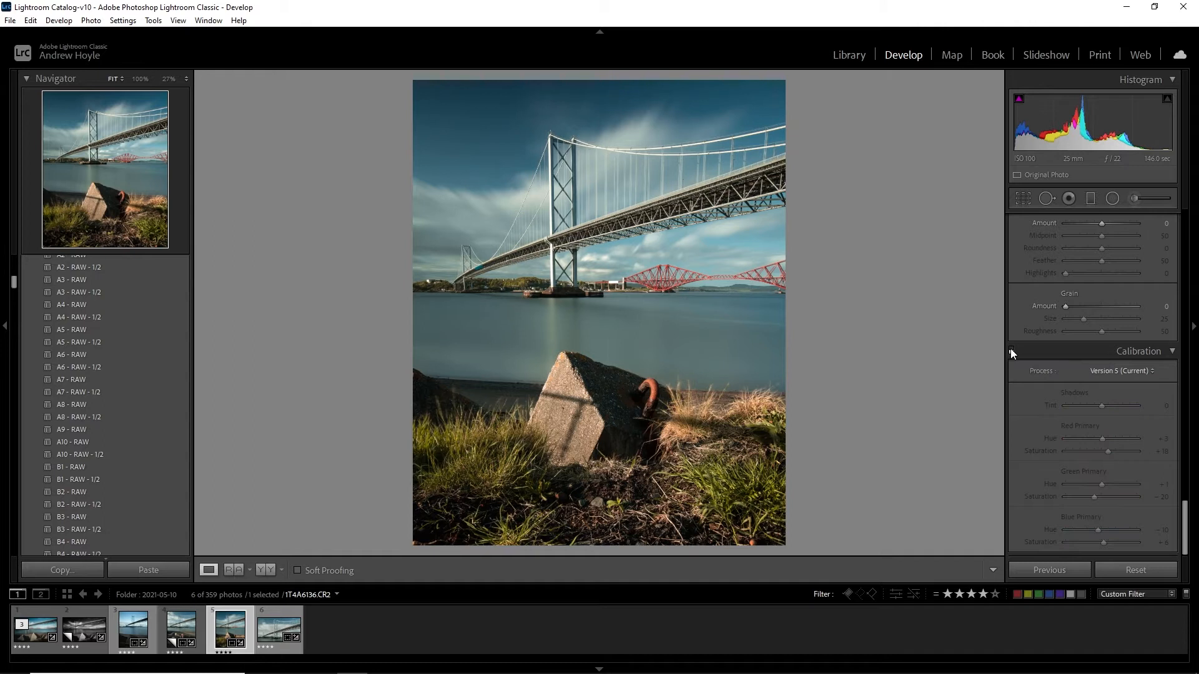
left_click(1012, 351)
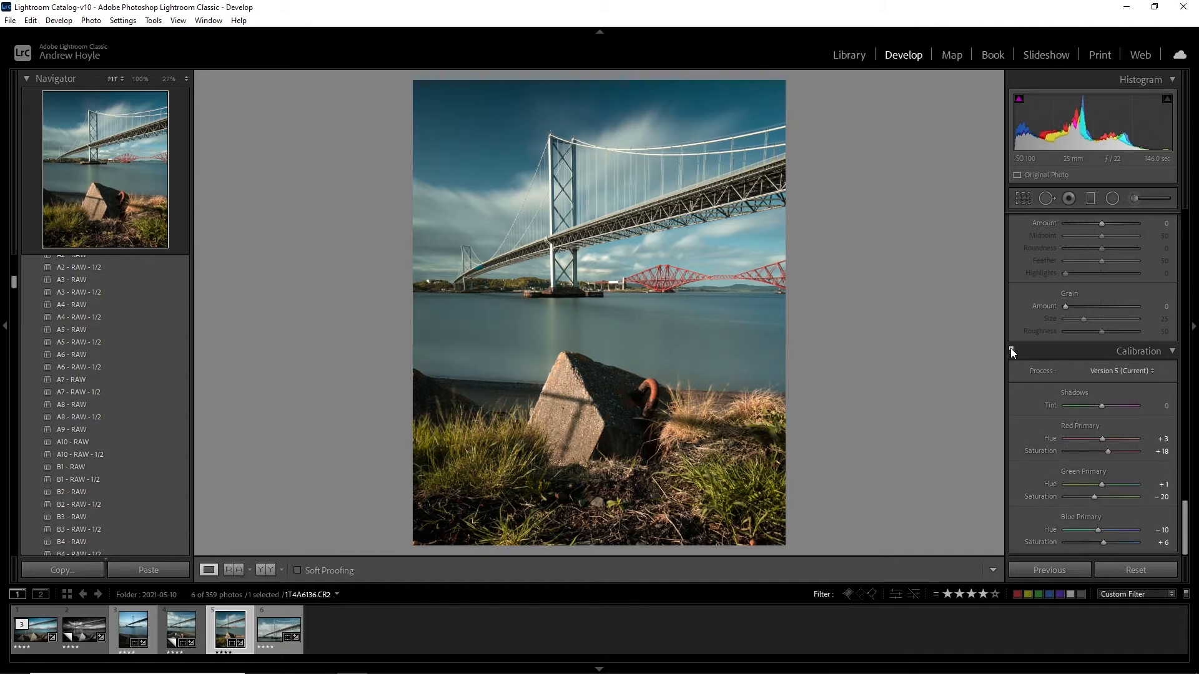
left_click(1012, 352)
left_click(1012, 352)
left_click(1013, 352)
left_click(1012, 352)
left_click(1012, 352)
left_click(1012, 352)
left_click(1012, 352)
left_click(1012, 353)
left_click(1012, 353)
left_click(1013, 352)
left_click(1012, 352)
left_click(1012, 352)
Open the photo in Adobe Photoshop 2021 and duplicate the Background layer, viewing the foreground concrete block up close
right_click(631, 277)
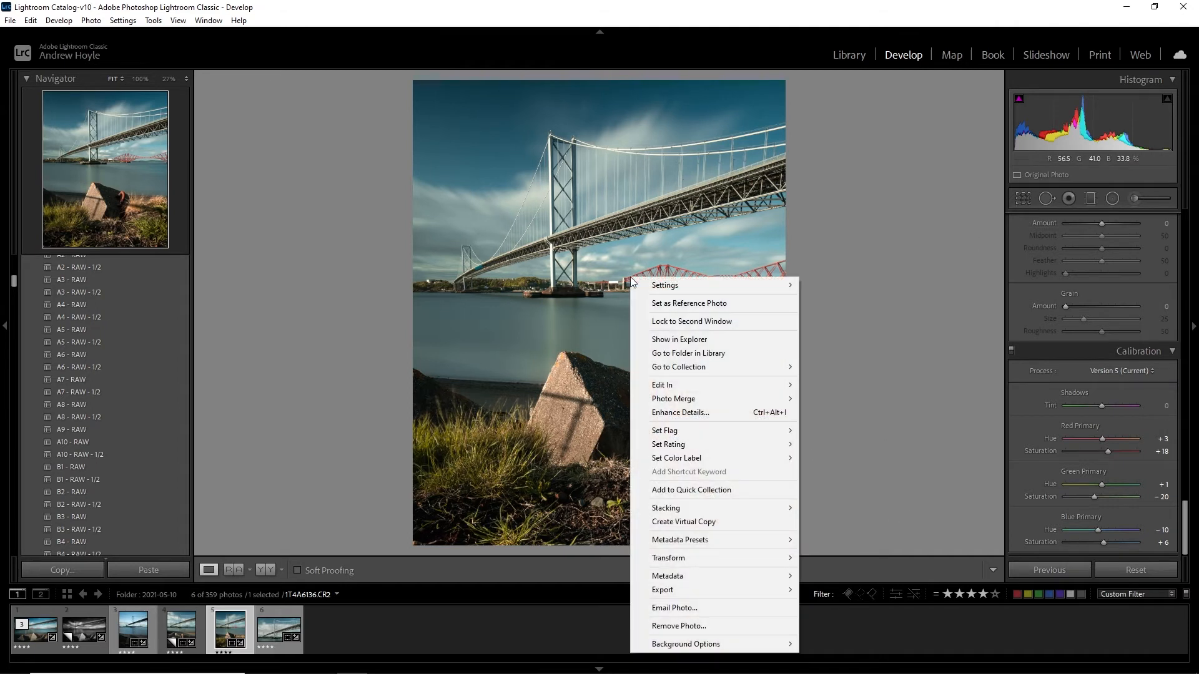
mouse_move(768, 385)
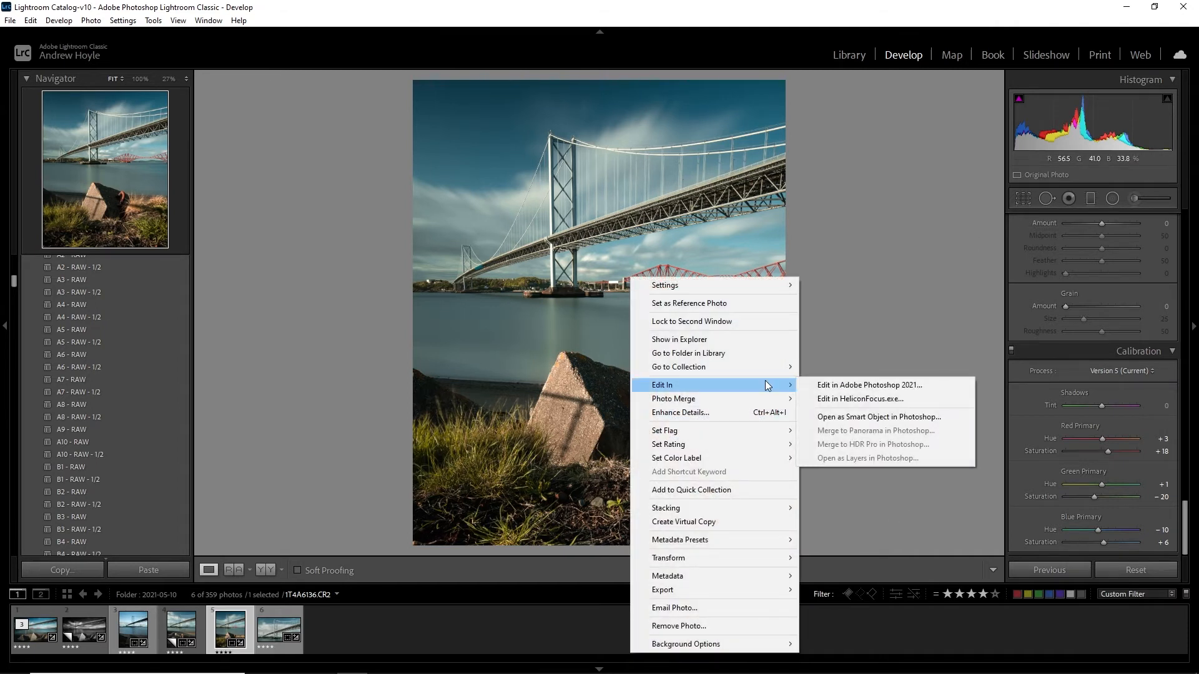
left_click(829, 385)
left_click(394, 545)
left_click(395, 545)
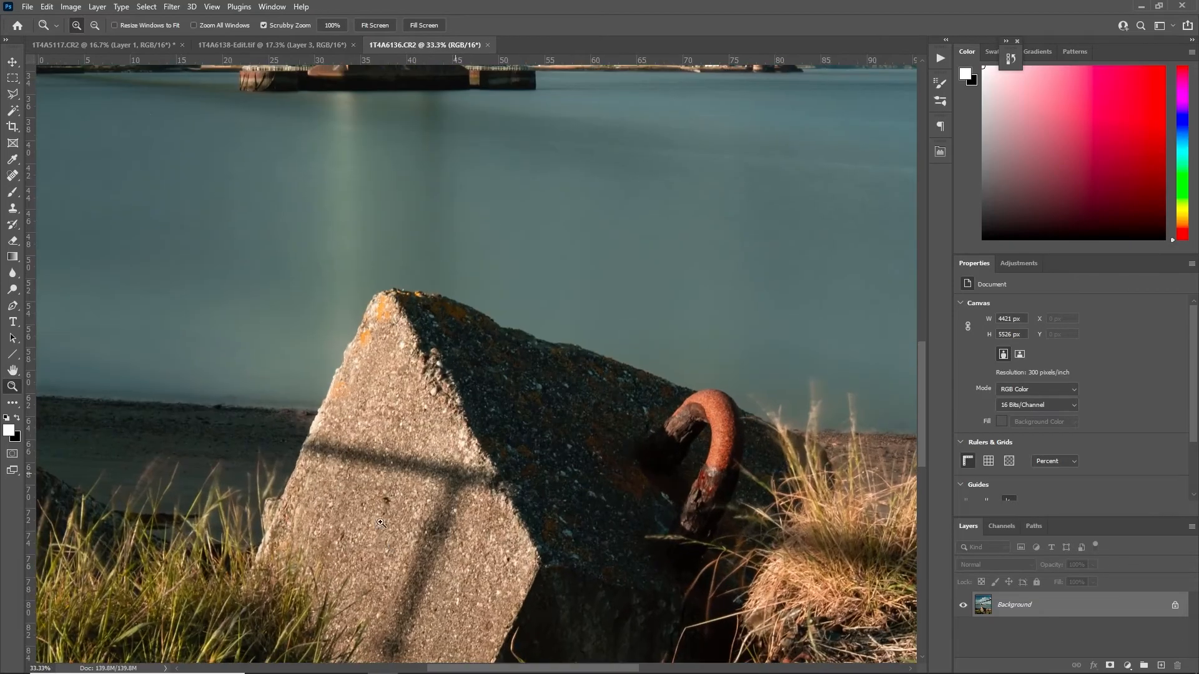
left_click(605, 566)
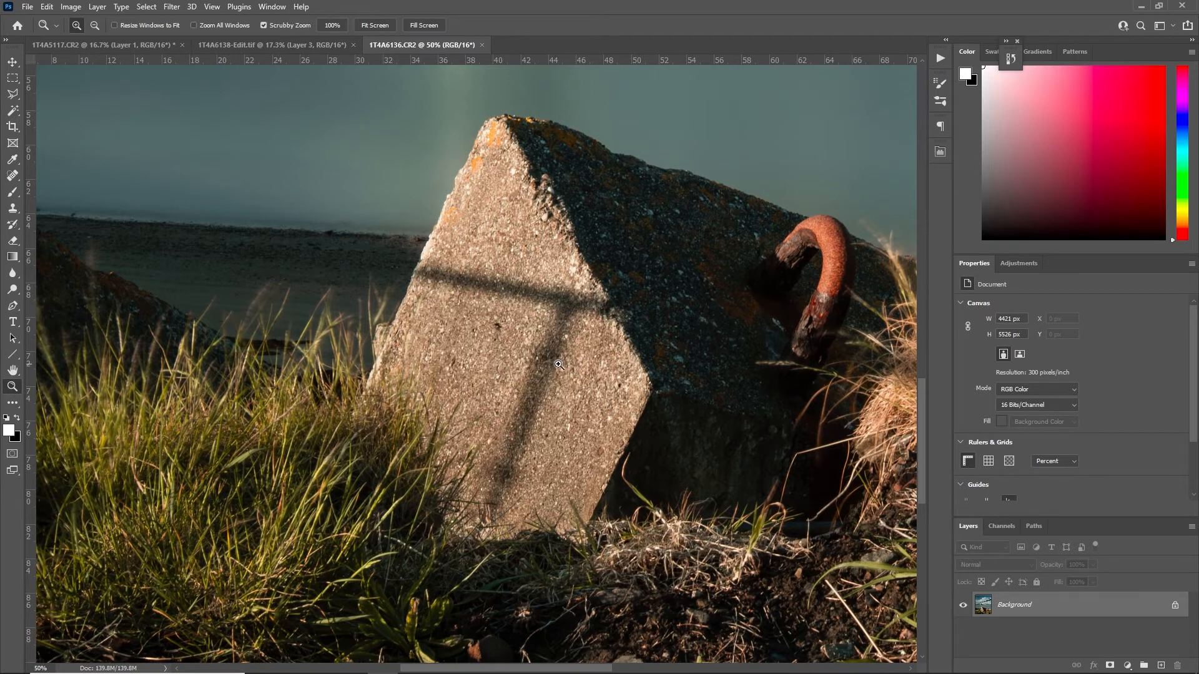
left_click_drag(1085, 607, 1162, 670)
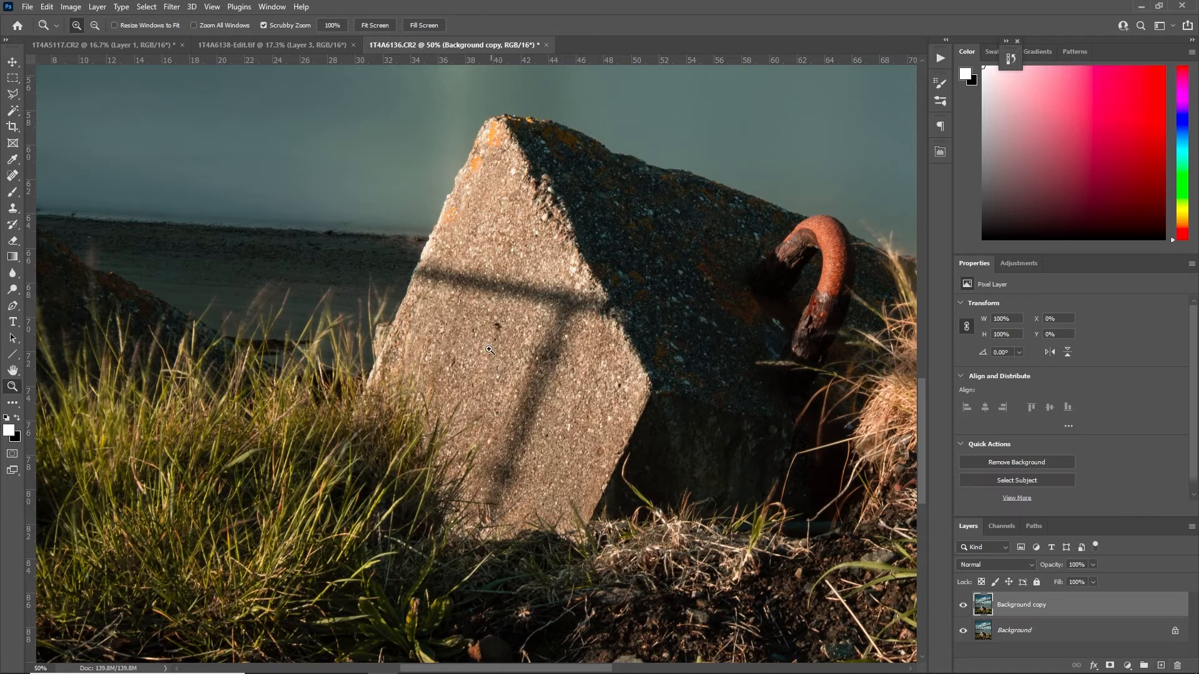
Clone clean concrete texture over the horizontal bar of the shadow on the block's sunlit face using the Clone Stamp
key("s")
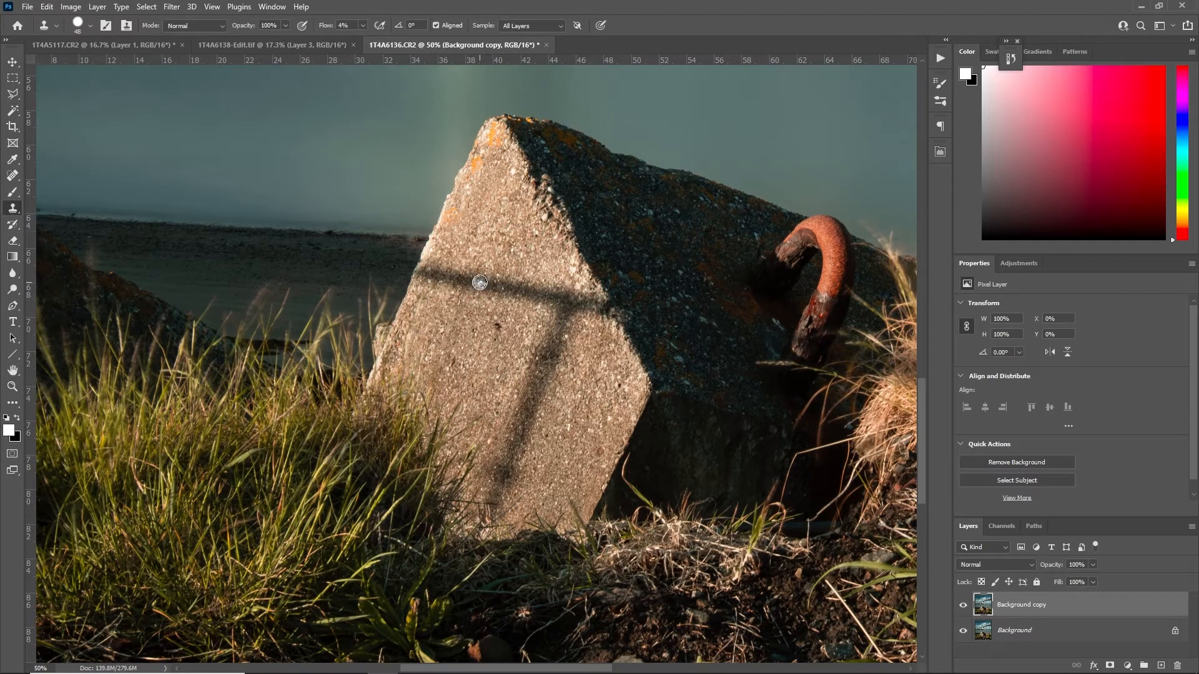
left_click(405, 293, "alt")
mouse_move(412, 278)
left_mouse_down()
mouse_move(469, 277)
mouse_move(455, 271)
mouse_move(442, 286)
mouse_move(494, 294)
mouse_move(447, 277)
mouse_move(464, 300)
mouse_move(494, 300)
mouse_move(474, 279)
mouse_move(450, 289)
mouse_move(524, 295)
mouse_move(519, 279)
mouse_move(486, 283)
mouse_move(532, 294)
left_mouse_up()
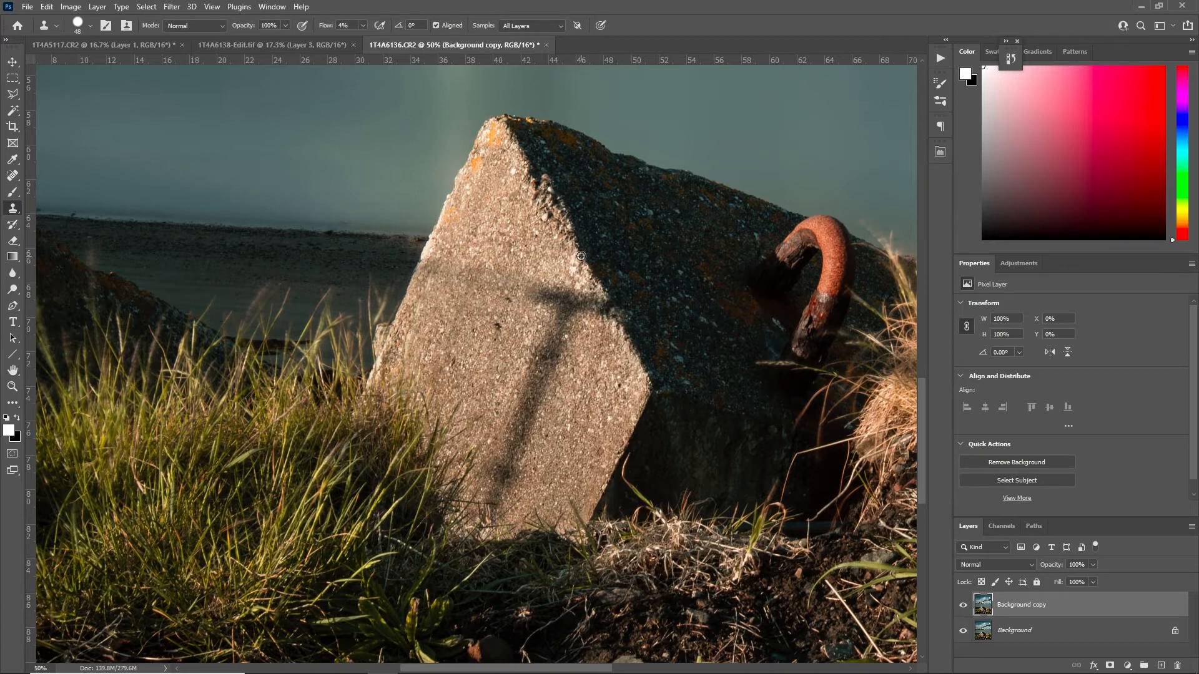
mouse_move(611, 306)
left_mouse_down()
mouse_move(562, 308)
mouse_move(586, 312)
mouse_move(572, 291)
mouse_move(520, 298)
mouse_move(567, 332)
mouse_move(527, 331)
left_mouse_up()
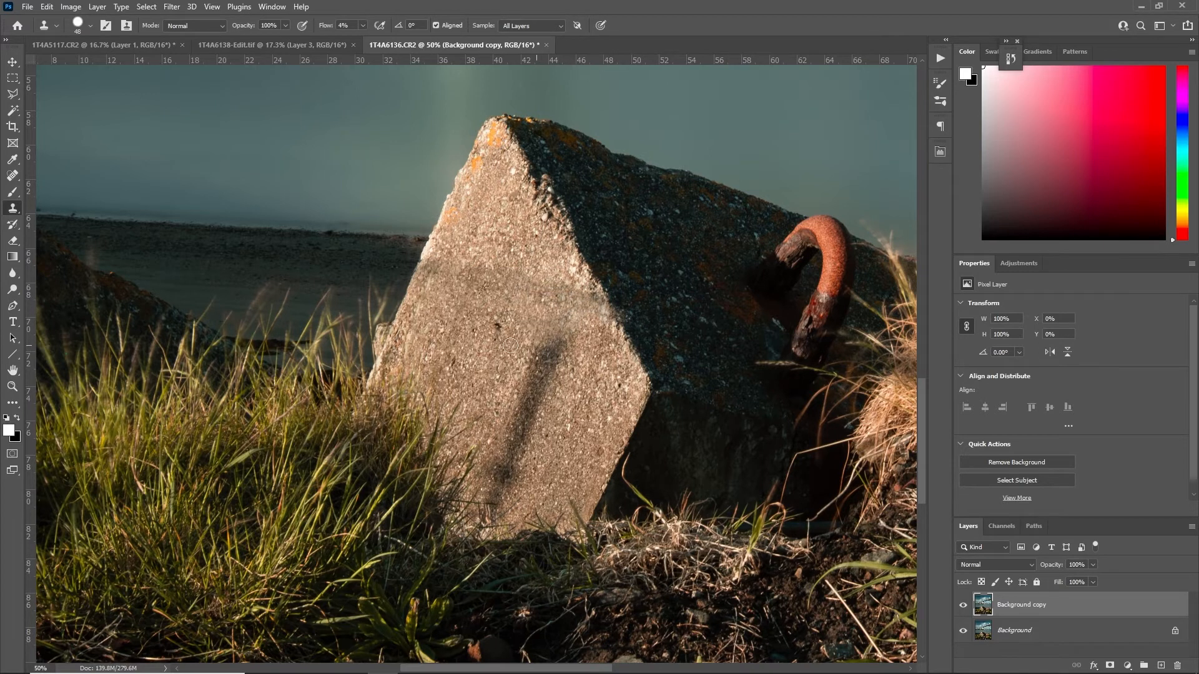
Clone out the diagonal shadow stem on the block's sunlit face, resampling clean concrete, and check the whole image
mouse_move(513, 371)
left_mouse_down()
mouse_move(487, 370)
mouse_move(562, 353)
mouse_move(533, 348)
mouse_move(518, 359)
mouse_move(562, 345)
mouse_move(585, 354)
mouse_move(520, 324)
mouse_move(509, 345)
mouse_move(567, 356)
mouse_move(503, 357)
mouse_move(570, 360)
mouse_move(544, 349)
mouse_move(573, 345)
mouse_move(532, 341)
mouse_move(577, 344)
mouse_move(573, 316)
mouse_move(570, 351)
mouse_move(561, 336)
mouse_move(549, 365)
mouse_move(532, 360)
mouse_move(575, 357)
mouse_move(539, 362)
mouse_move(511, 399)
mouse_move(544, 402)
mouse_move(506, 412)
left_mouse_up()
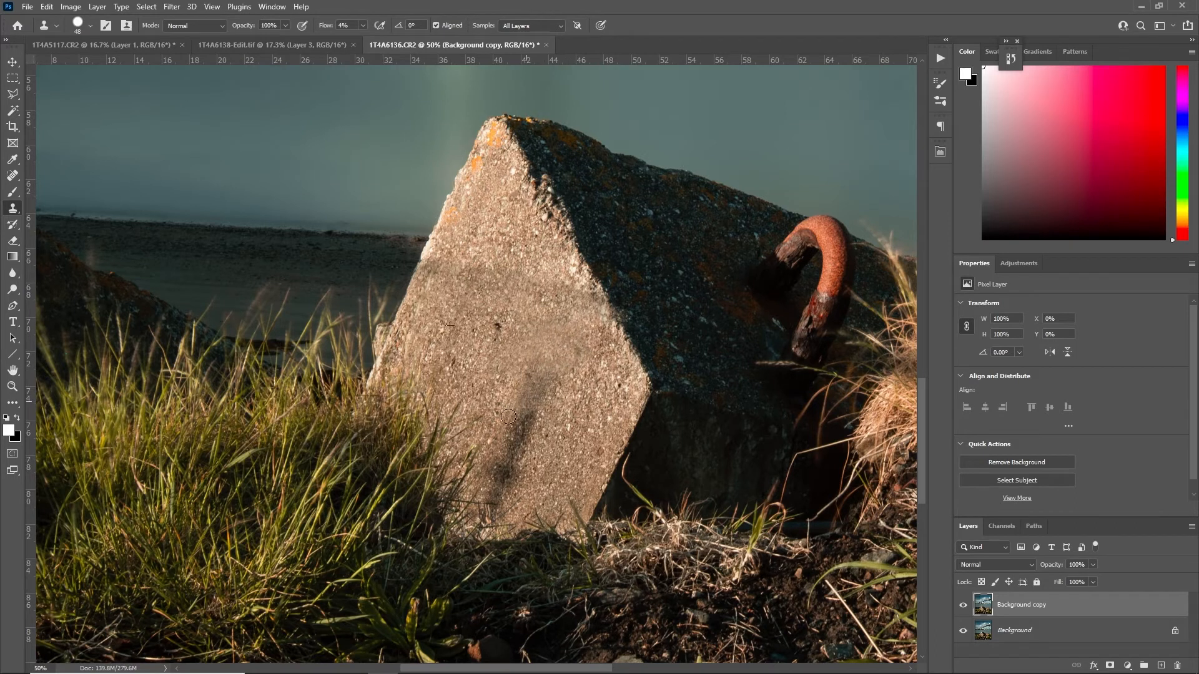
left_click(493, 238, "alt")
mouse_move(504, 276)
left_mouse_down()
mouse_move(474, 289)
mouse_move(488, 324)
left_mouse_up()
left_click(519, 234, "alt")
mouse_move(475, 279)
left_mouse_down()
mouse_move(442, 282)
mouse_move(466, 292)
left_mouse_up()
left_click(491, 234, "alt")
mouse_move(555, 333)
left_mouse_down()
mouse_move(529, 366)
mouse_move(545, 383)
mouse_move(514, 413)
mouse_move(527, 425)
mouse_move(499, 423)
mouse_move(545, 419)
mouse_move(511, 426)
mouse_move(539, 430)
mouse_move(499, 443)
mouse_move(535, 438)
mouse_move(500, 394)
mouse_move(496, 359)
mouse_move(527, 452)
left_mouse_up()
left_click(481, 343, "alt")
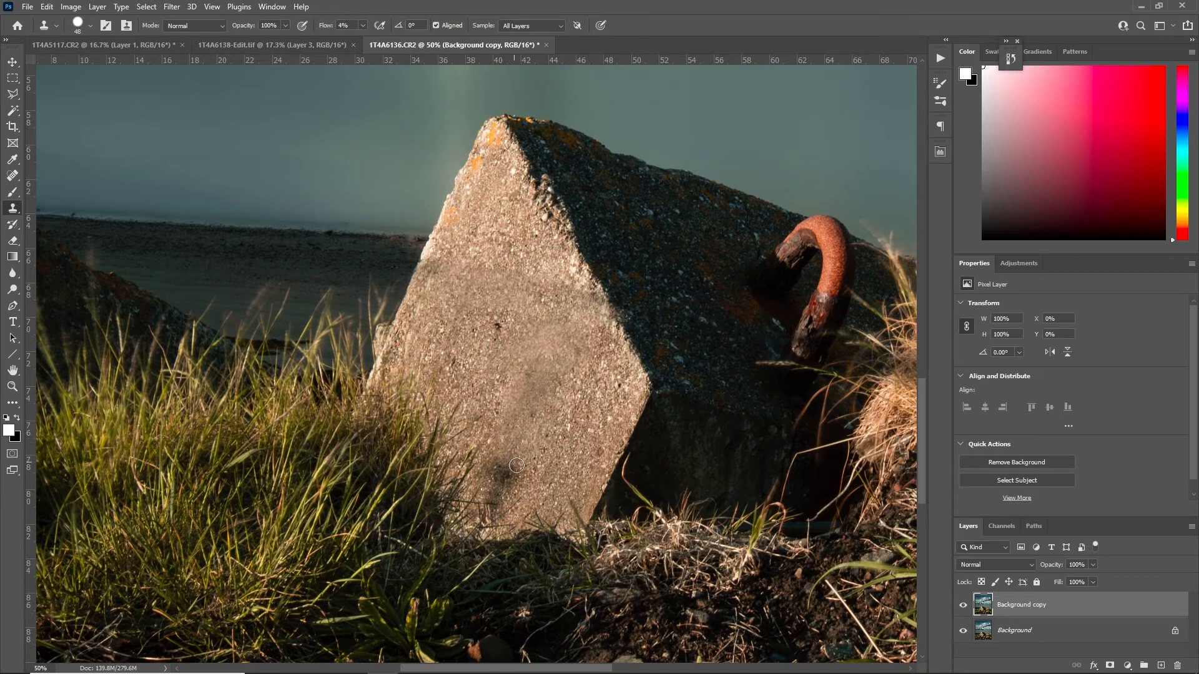
key("z")
key("ctrl+0")
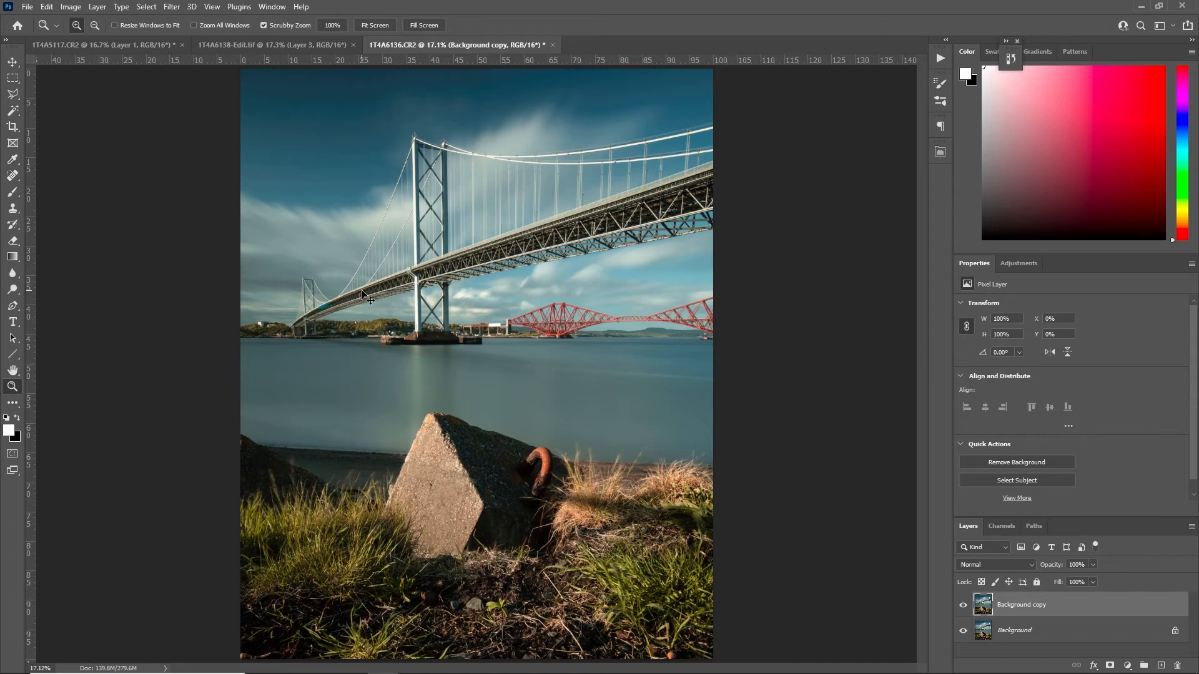
Start a Skew transform on the Background copy layer and place vertical guides at the small and large bridge towers
key("ctrl+t")
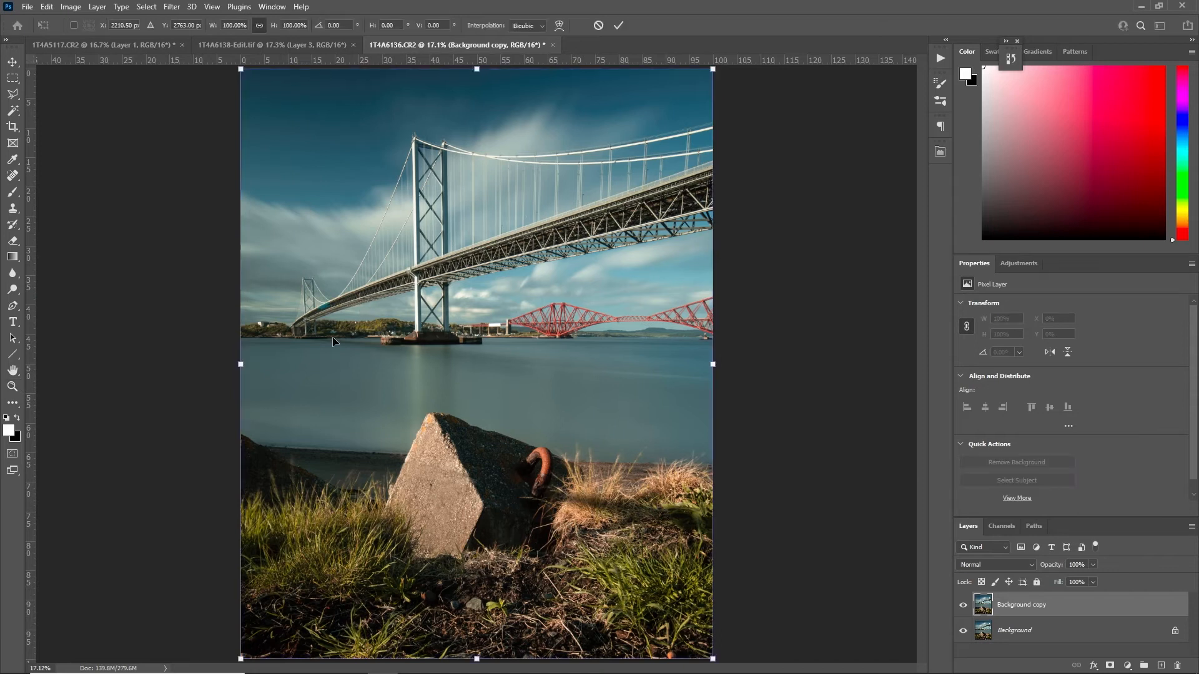
right_click(450, 250)
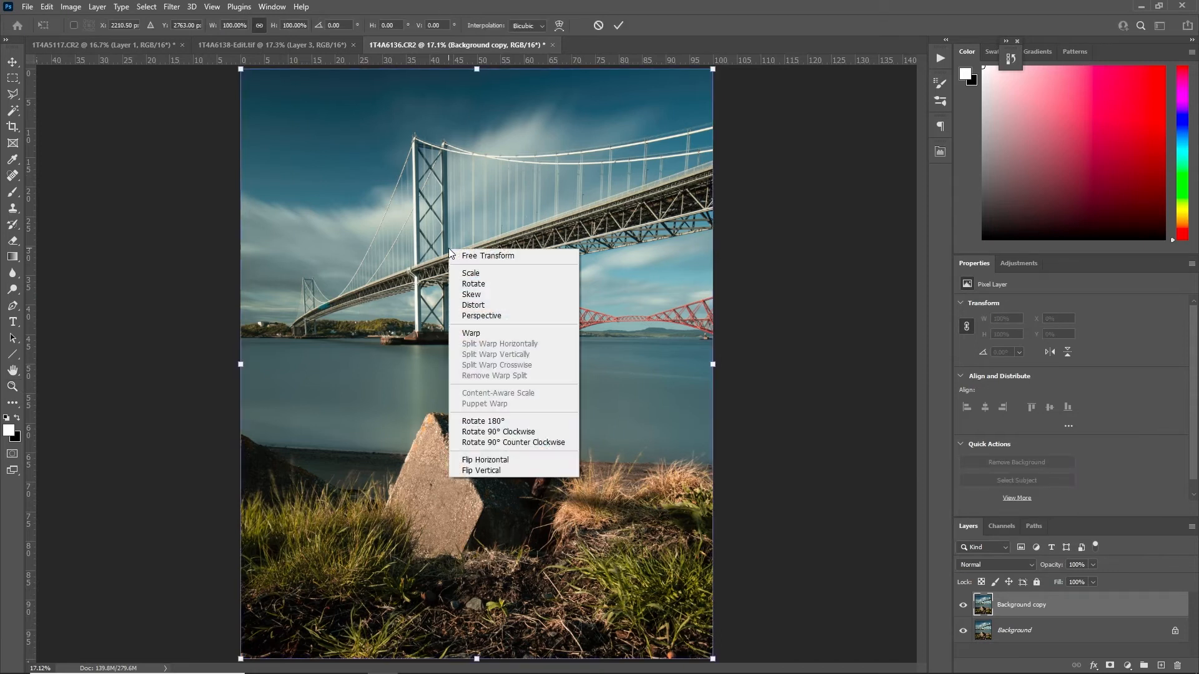
left_click(528, 294)
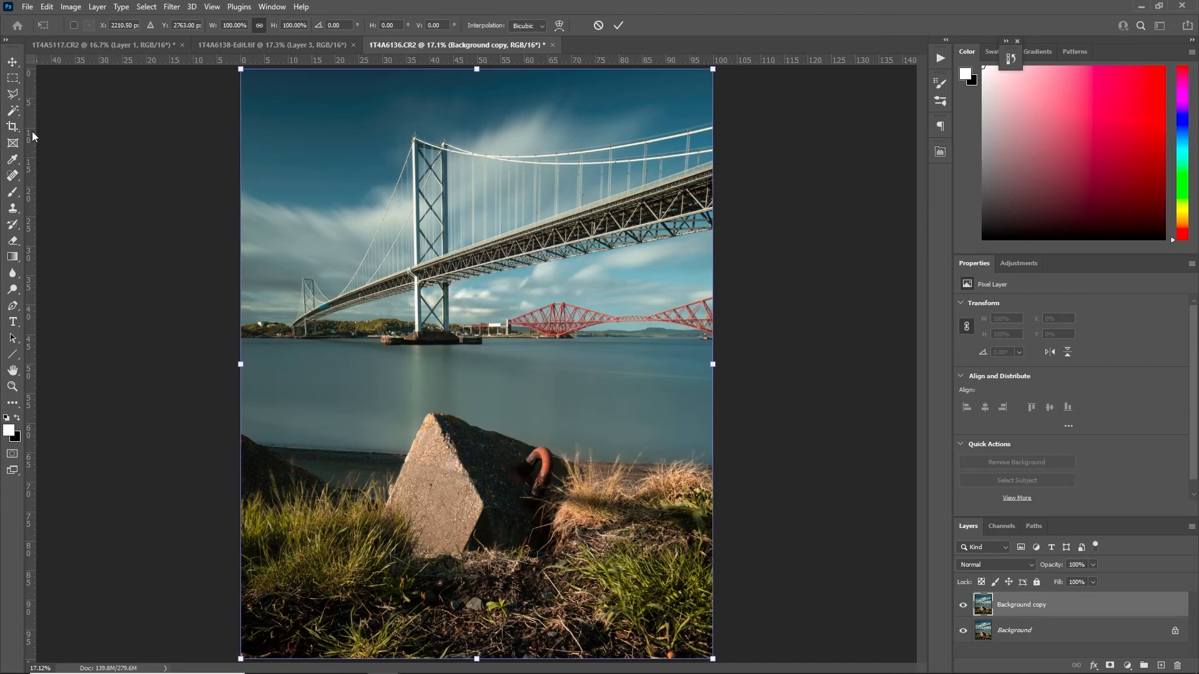
left_click_drag(32, 137, 308, 204)
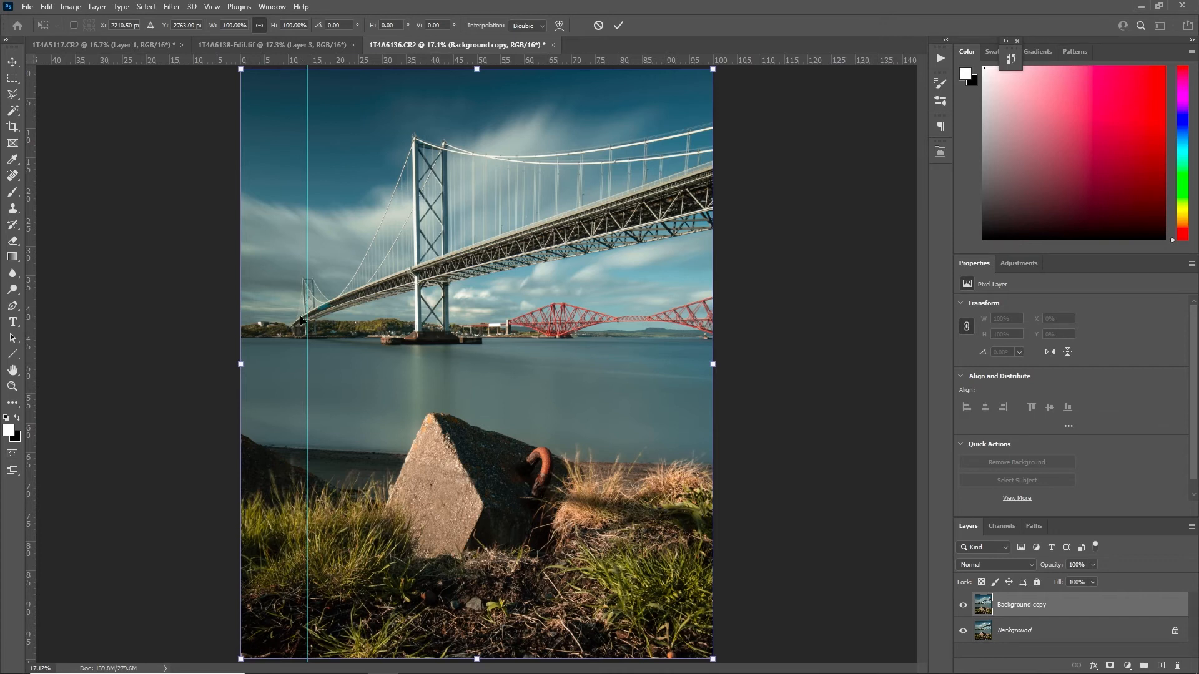
left_click_drag(33, 212, 423, 181)
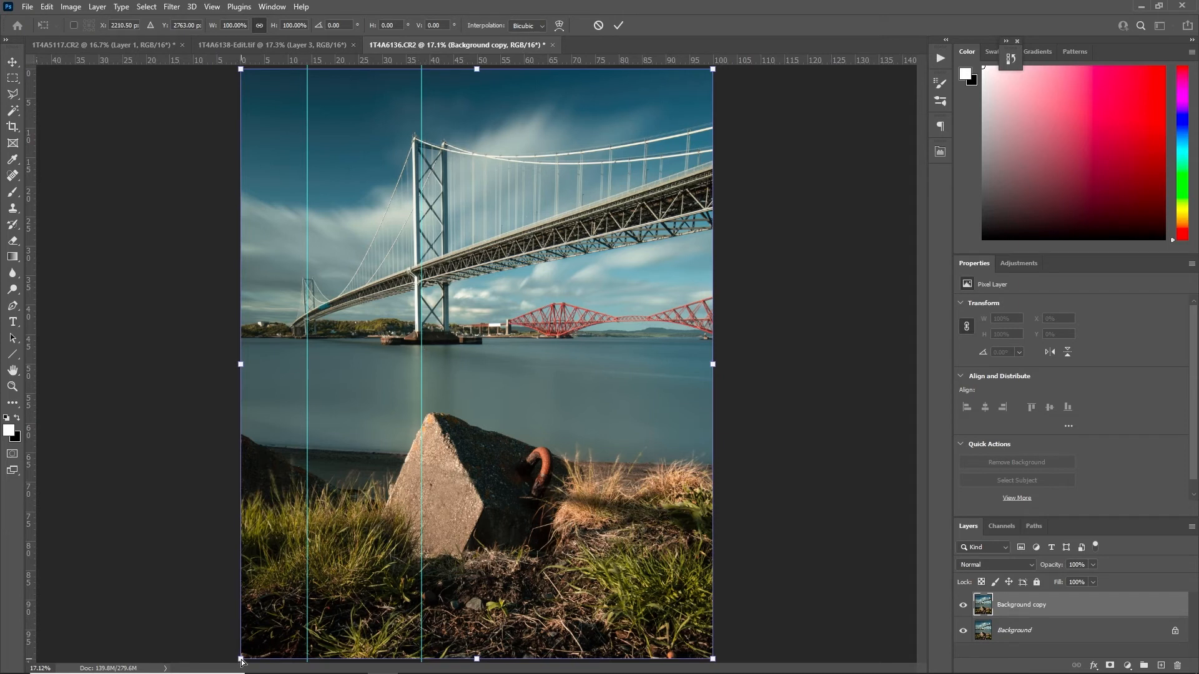
Skew the photo's lower-left corner outward and its upper-left corner slightly inward to align the bridge towers with the guides
left_click_drag(242, 661, 229, 661)
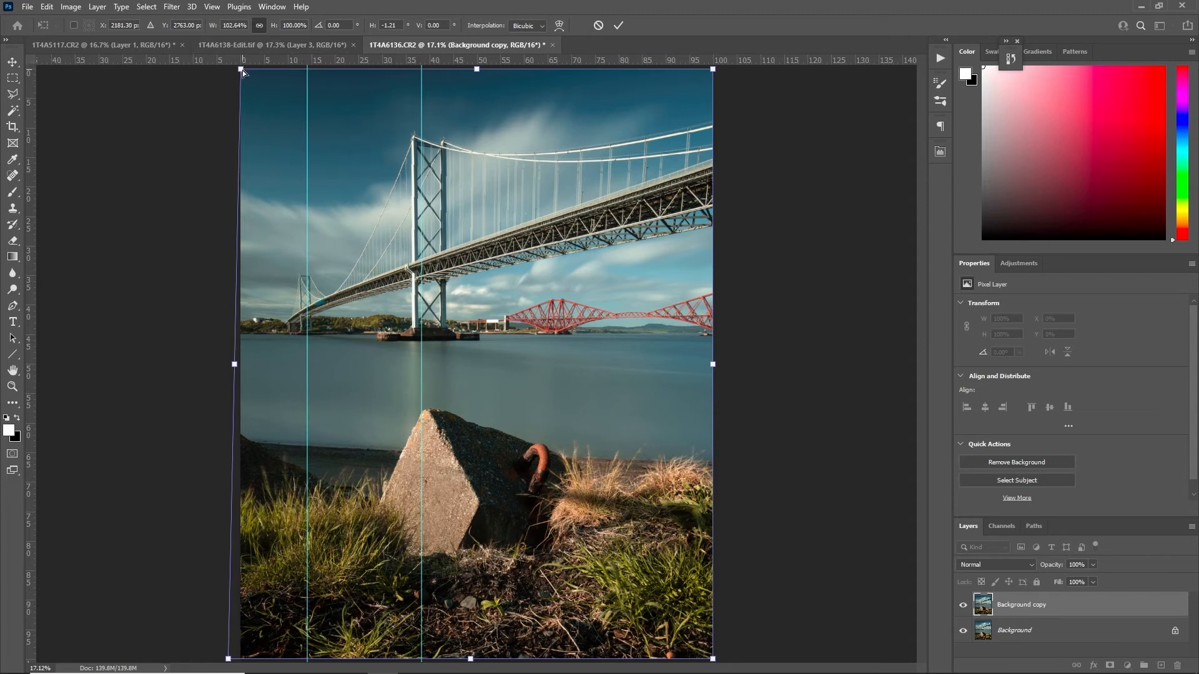
left_click_drag(243, 70, 246, 70)
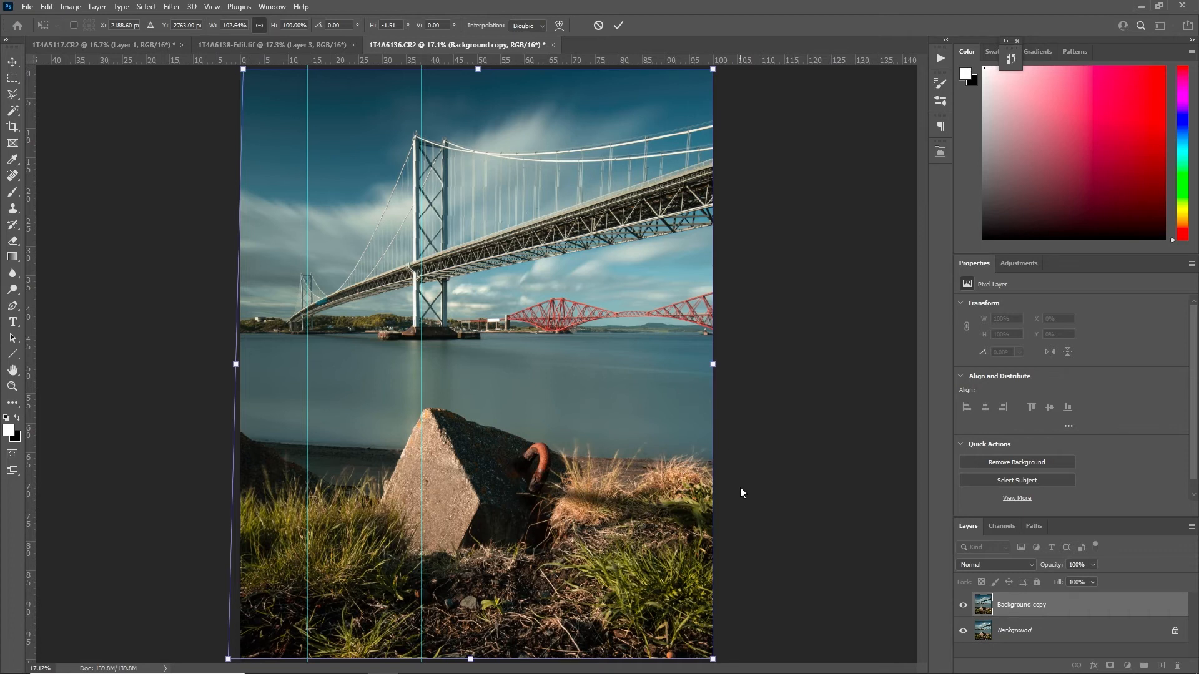
key("Return")
key("z")
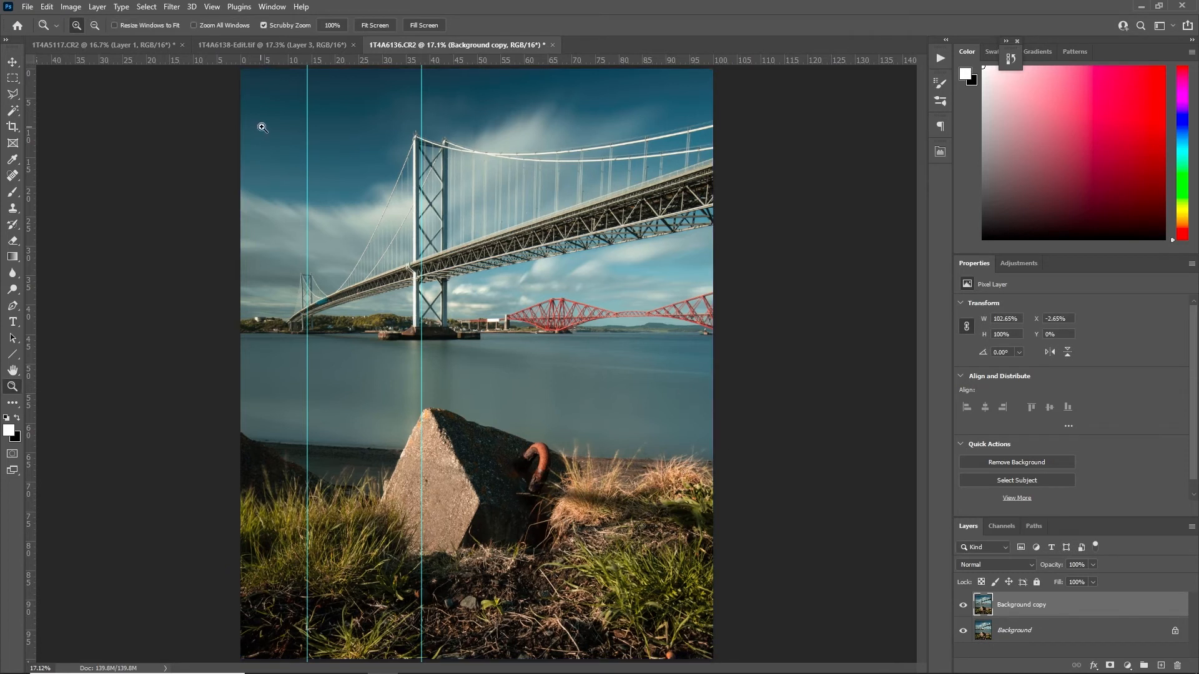
Clear the guides and compare the straightened Background copy with the original layer
left_click(212, 6)
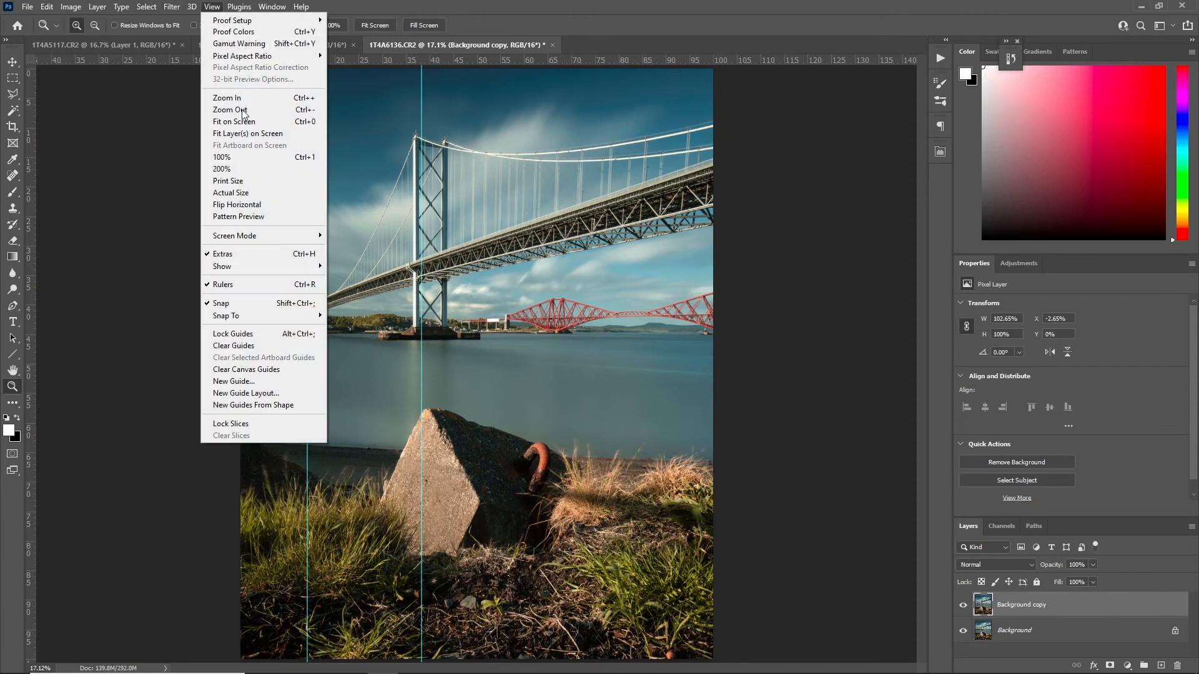
left_click(242, 346)
left_click(961, 615)
left_click(963, 613)
left_click(962, 605)
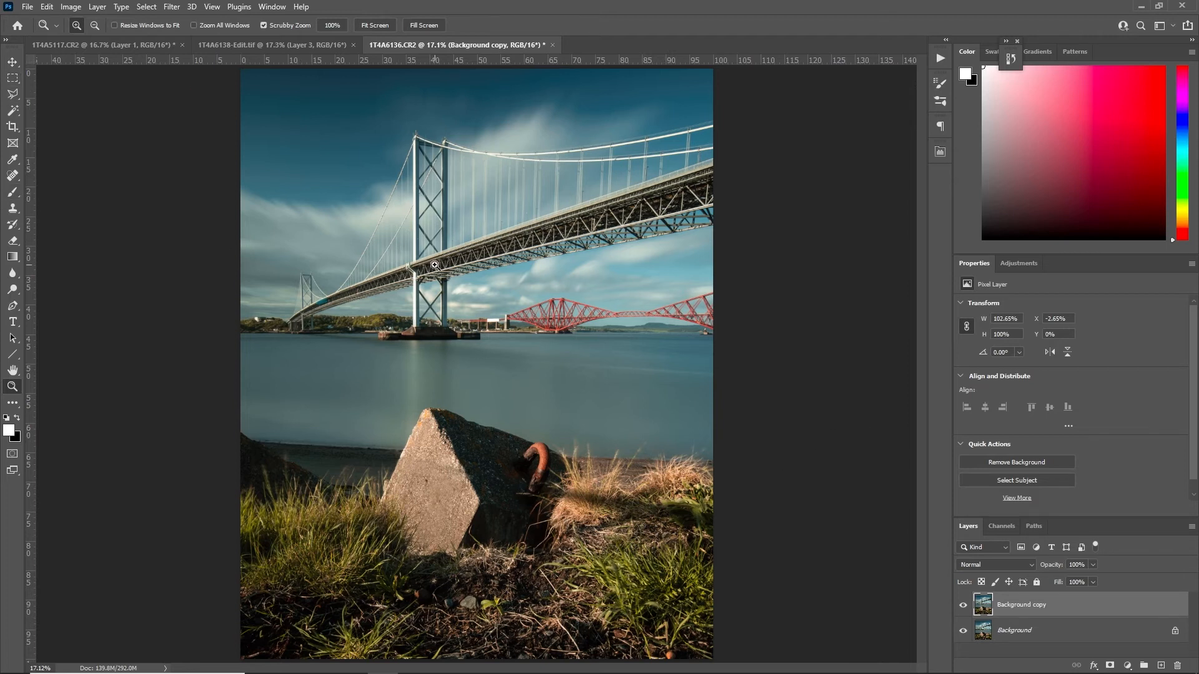
Select the upper half of the Background copy, from the sky down into the water, and scale it to 111.75%
left_click(12, 80)
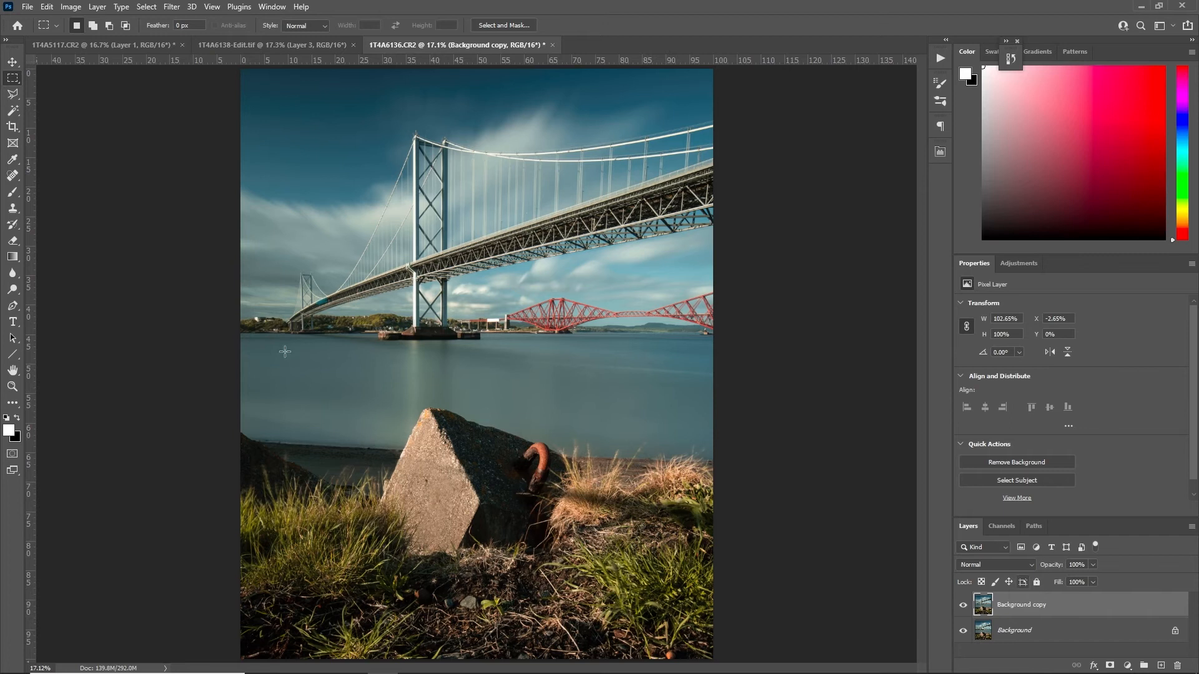
left_click_drag(218, 371, 815, 56)
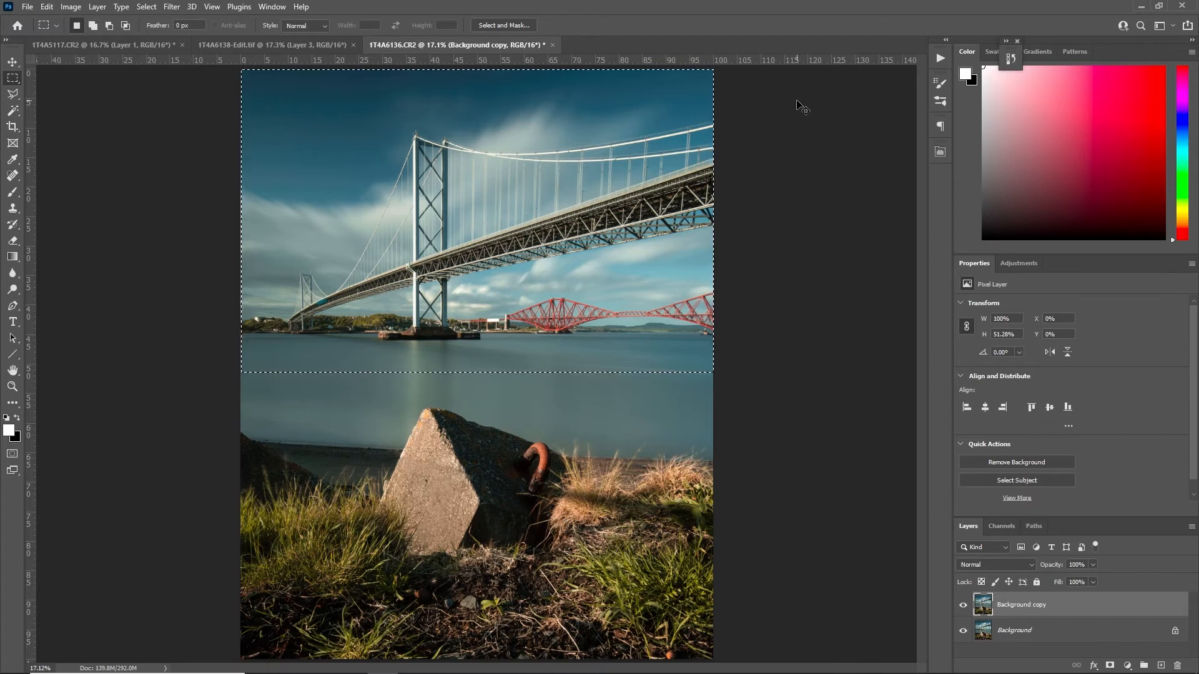
key("ctrl+t")
left_click_drag(477, 372, 478, 390)
left_click_drag(477, 69, 478, 54)
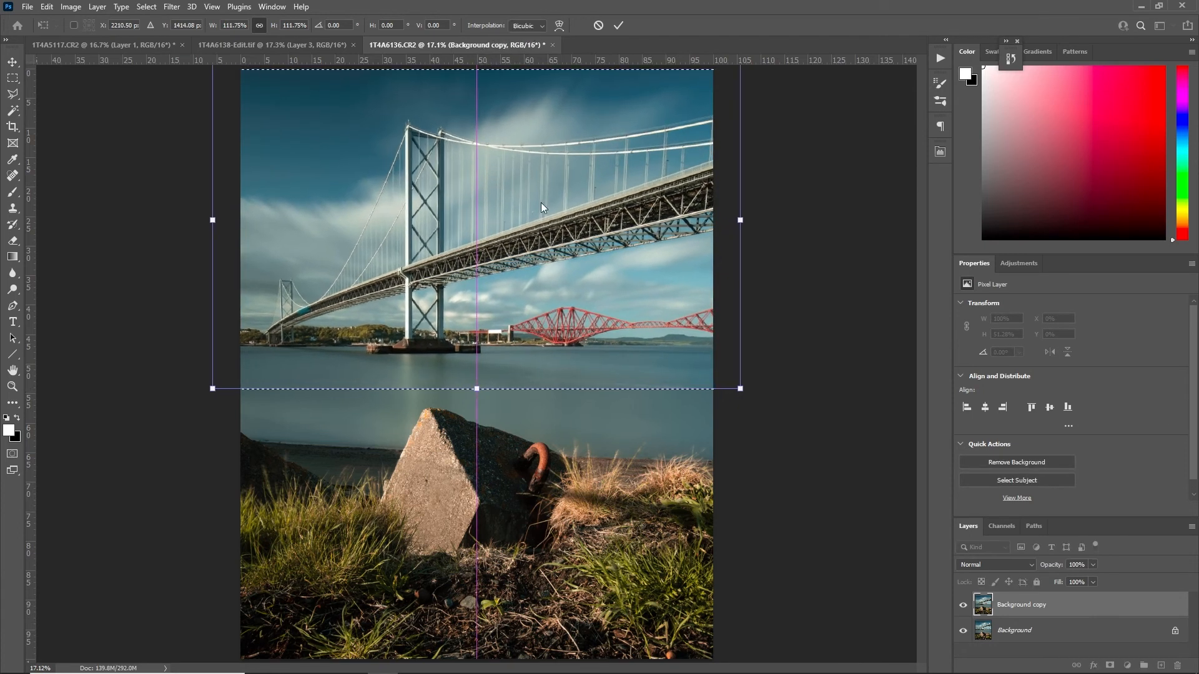
Move the enlarged bridge section slightly sideways and upward to reposition the tower and waterline, apply the transform and deselect
left_click_drag(541, 219, 551, 216)
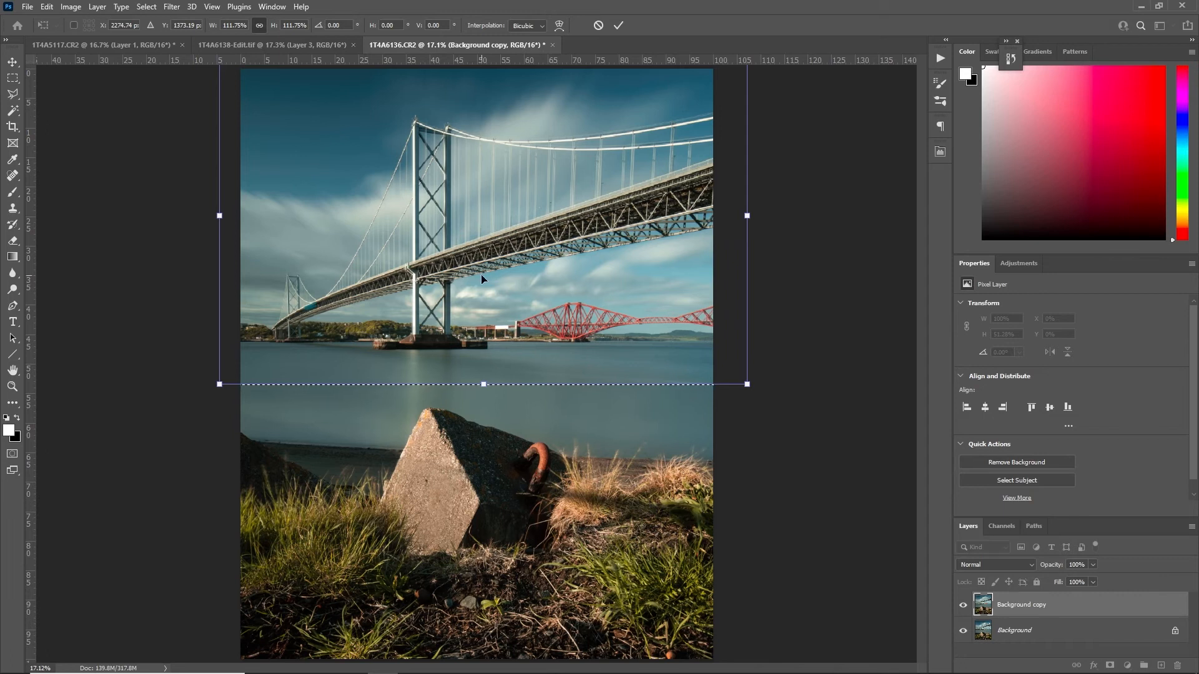
left_click_drag(493, 273, 492, 271)
key("Up")
key("Up")
key("Up")
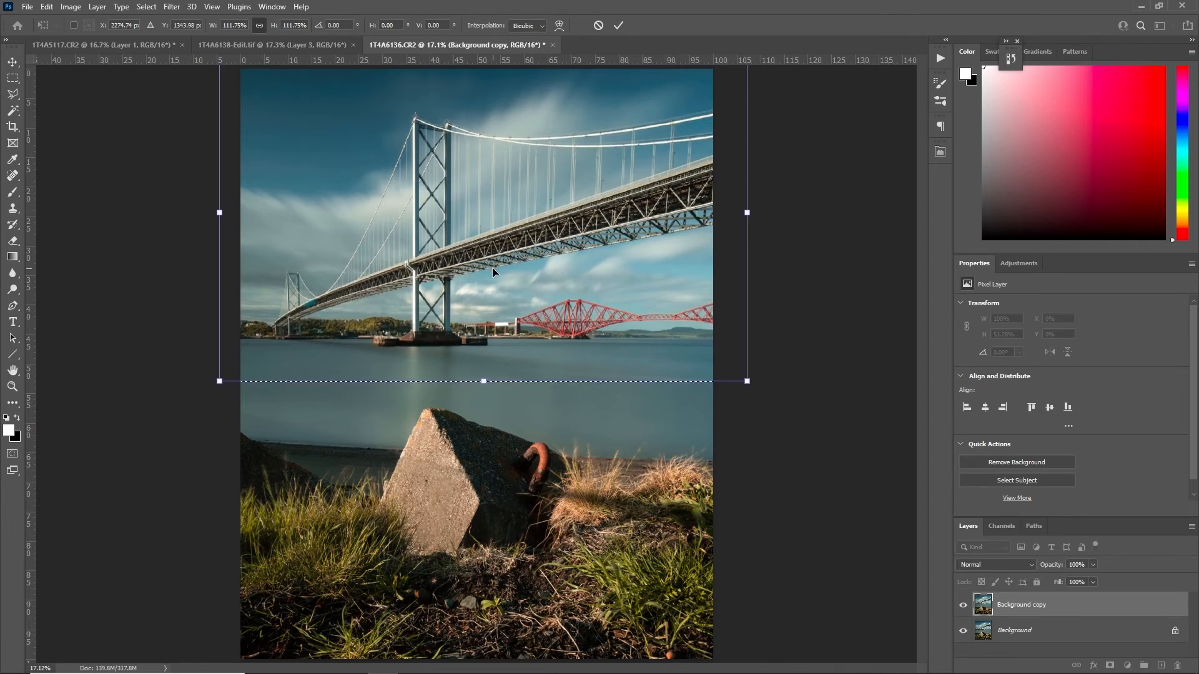
key("Return")
key("m")
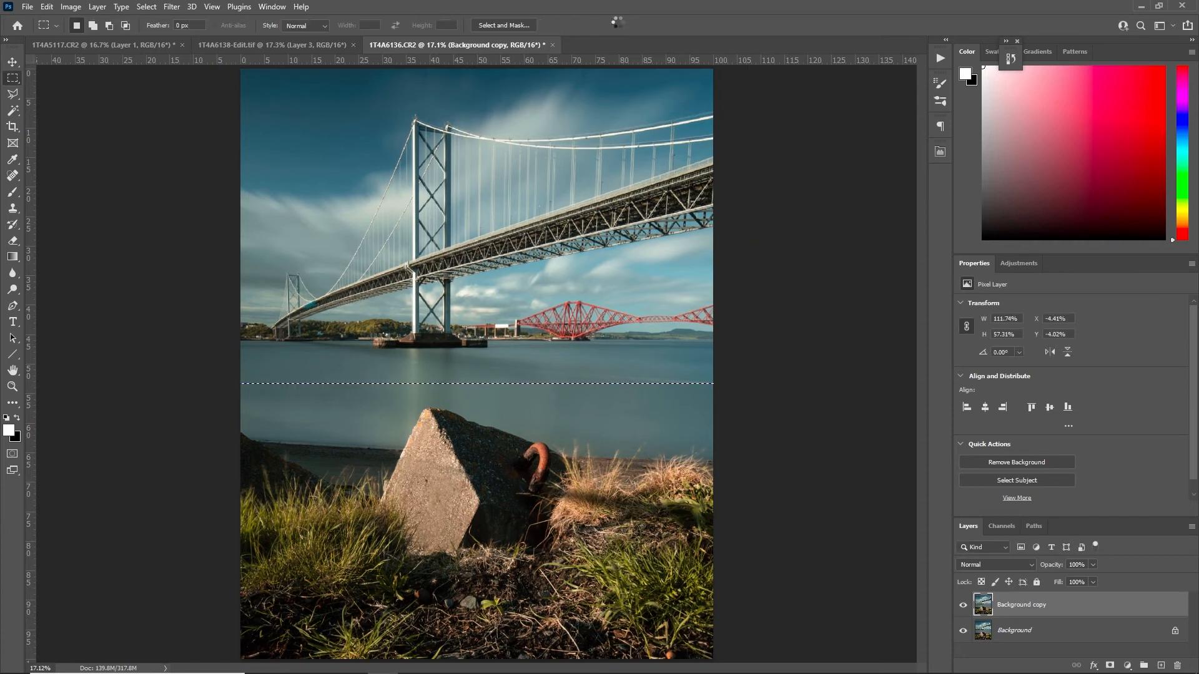
key("ctrl+d")
Compare the Background copy with the enlarged bridge against the original Background by toggling the layer's visibility repeatedly
left_click(962, 606)
left_click(961, 609)
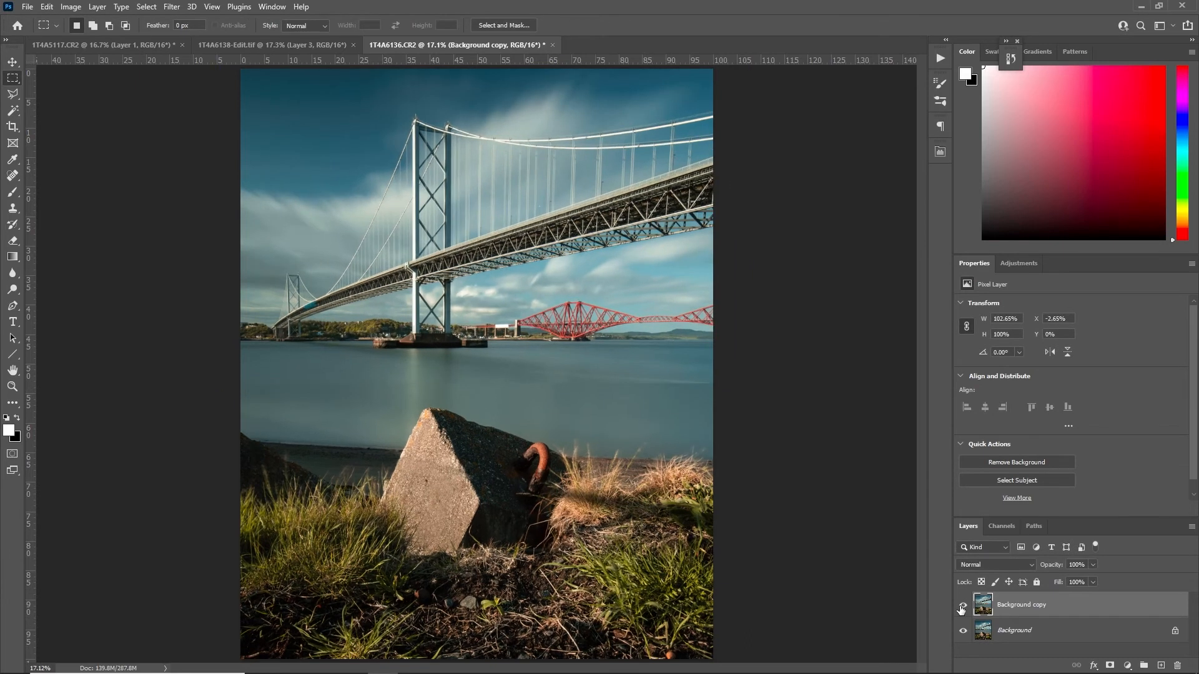
left_click(962, 609)
left_click(962, 607)
left_click(962, 607)
left_click(961, 607)
left_click(962, 607)
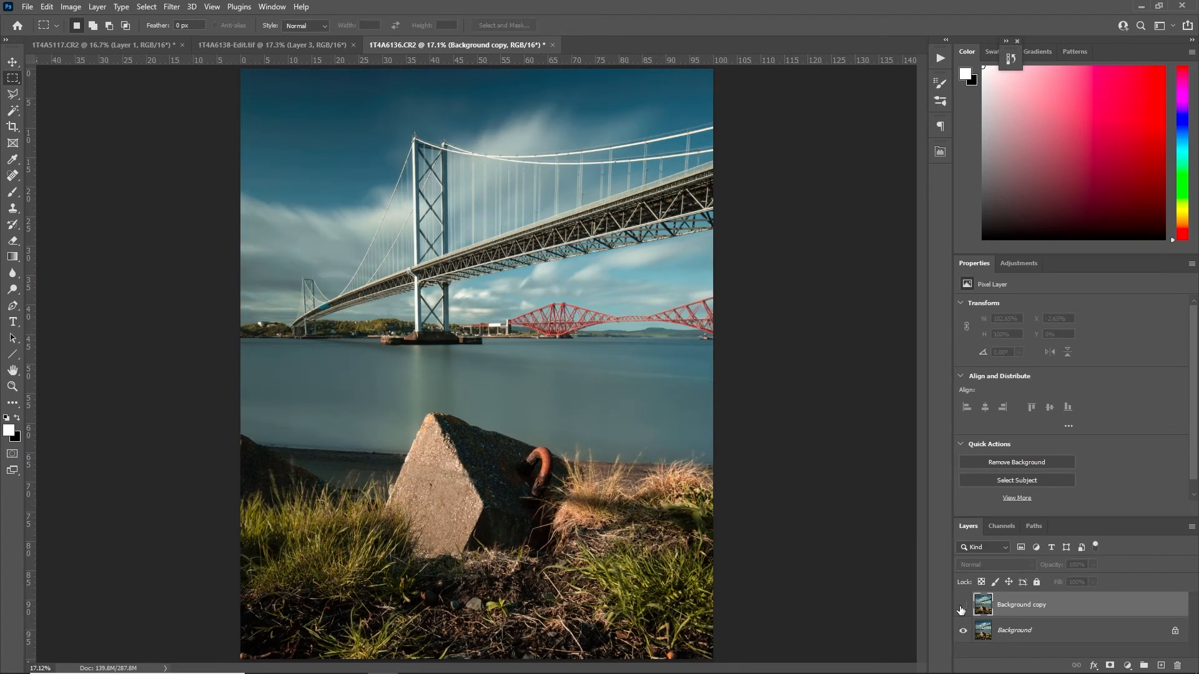
left_click(962, 607)
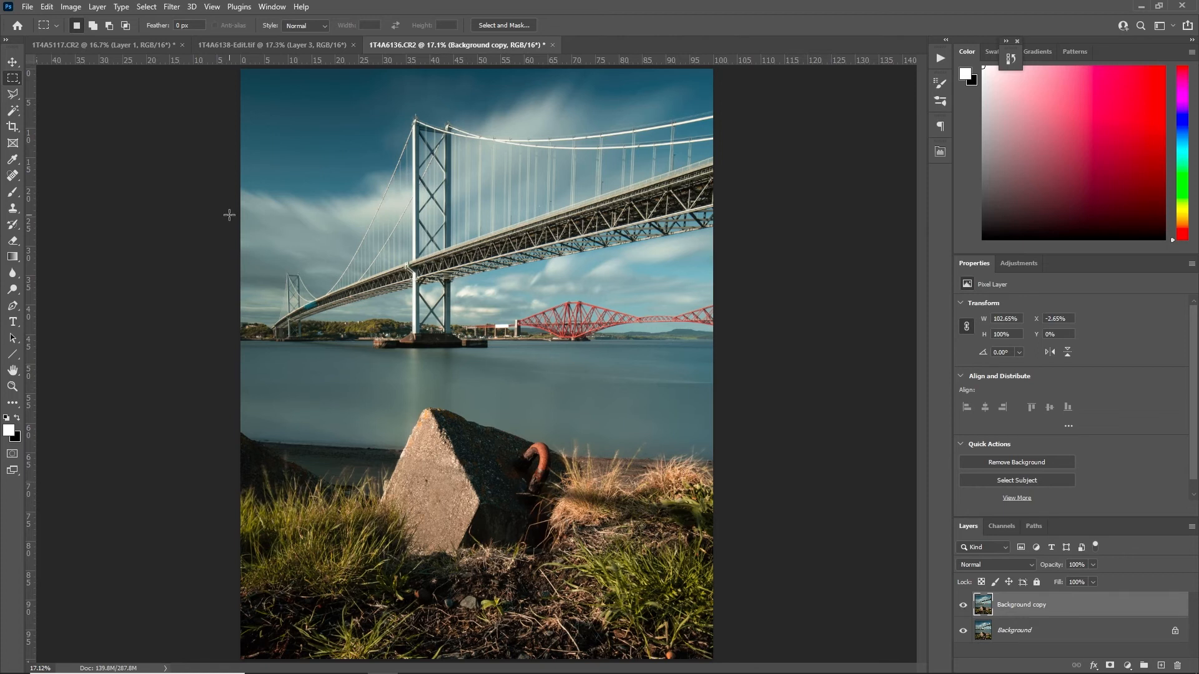
left_click(962, 606)
left_click(963, 606)
left_click(962, 605)
left_click(963, 606)
left_click(963, 606)
left_click(963, 605)
left_click(963, 605)
left_click(963, 606)
Add a layer mask to the Background copy and paint black across the open water to blend the seam below the bridge
key("z")
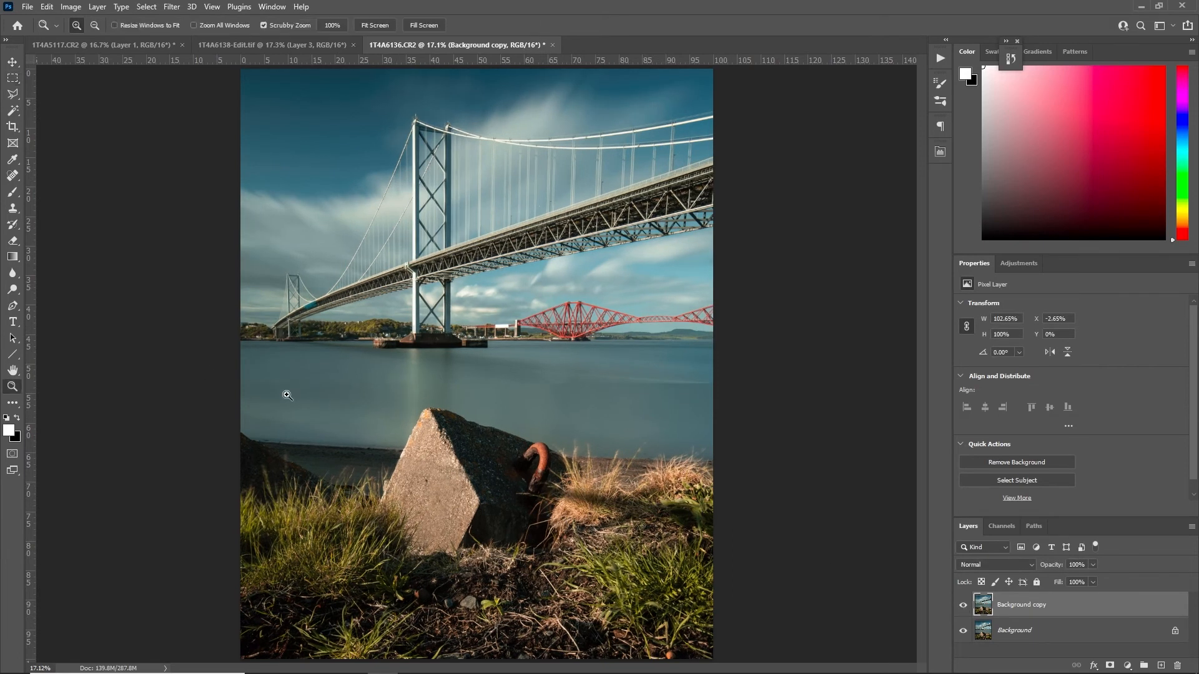
left_click(313, 394)
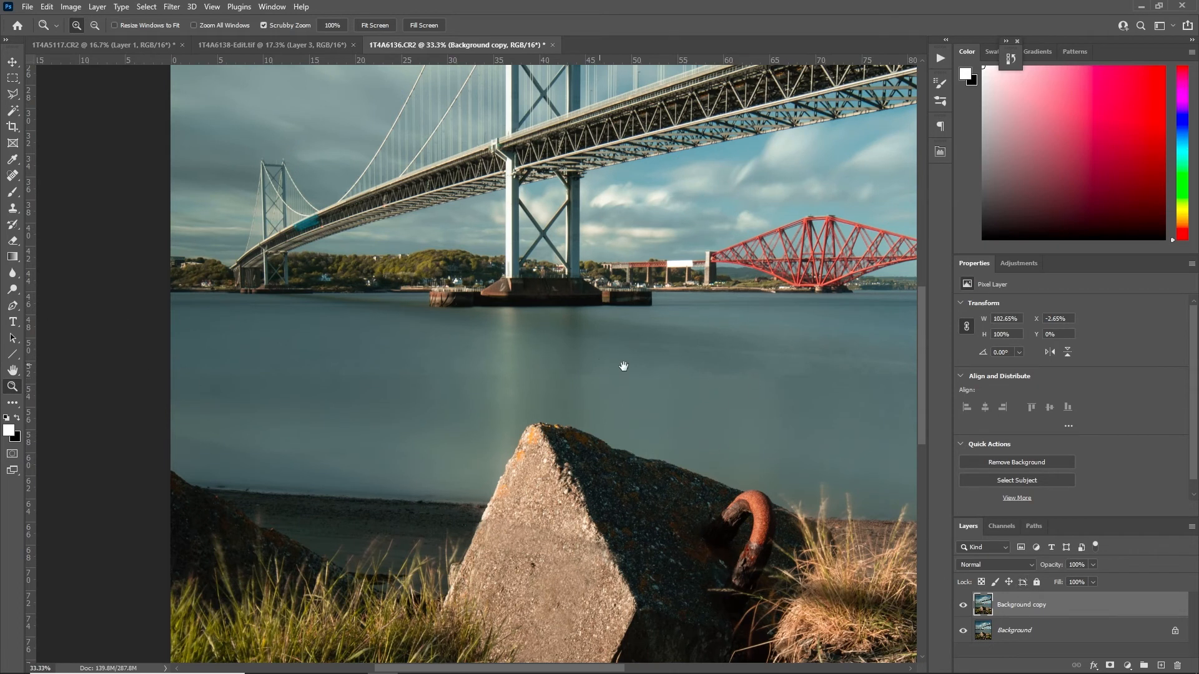
left_click_drag(735, 381, 466, 339)
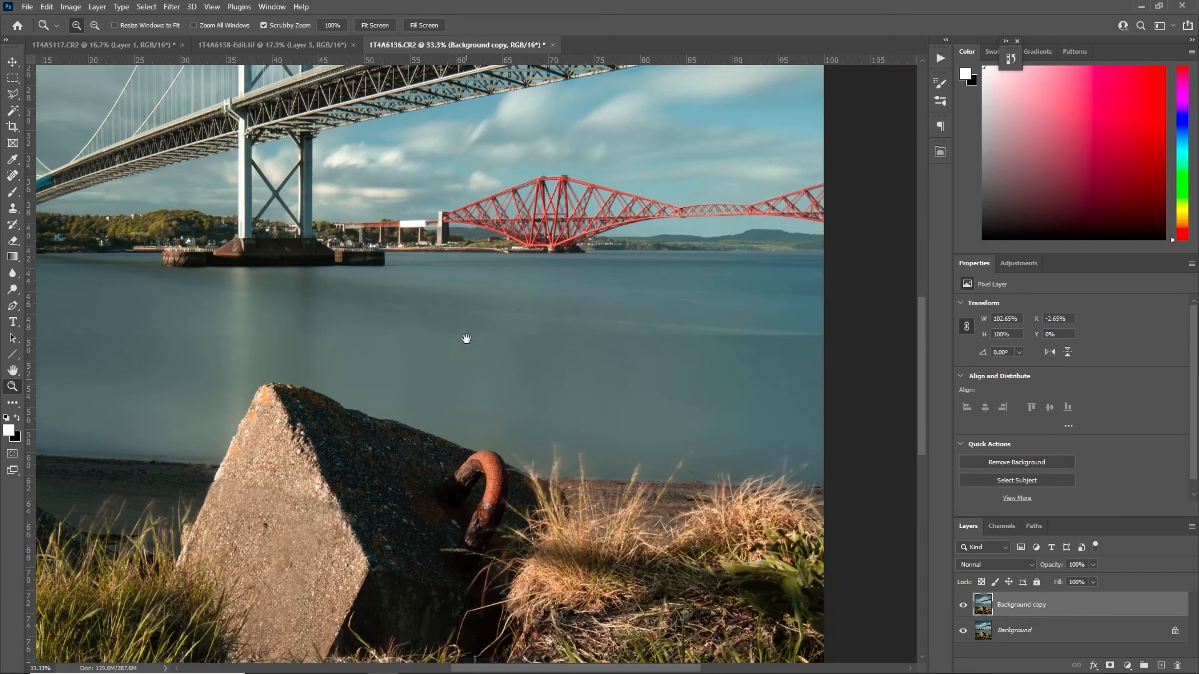
left_click(1109, 665)
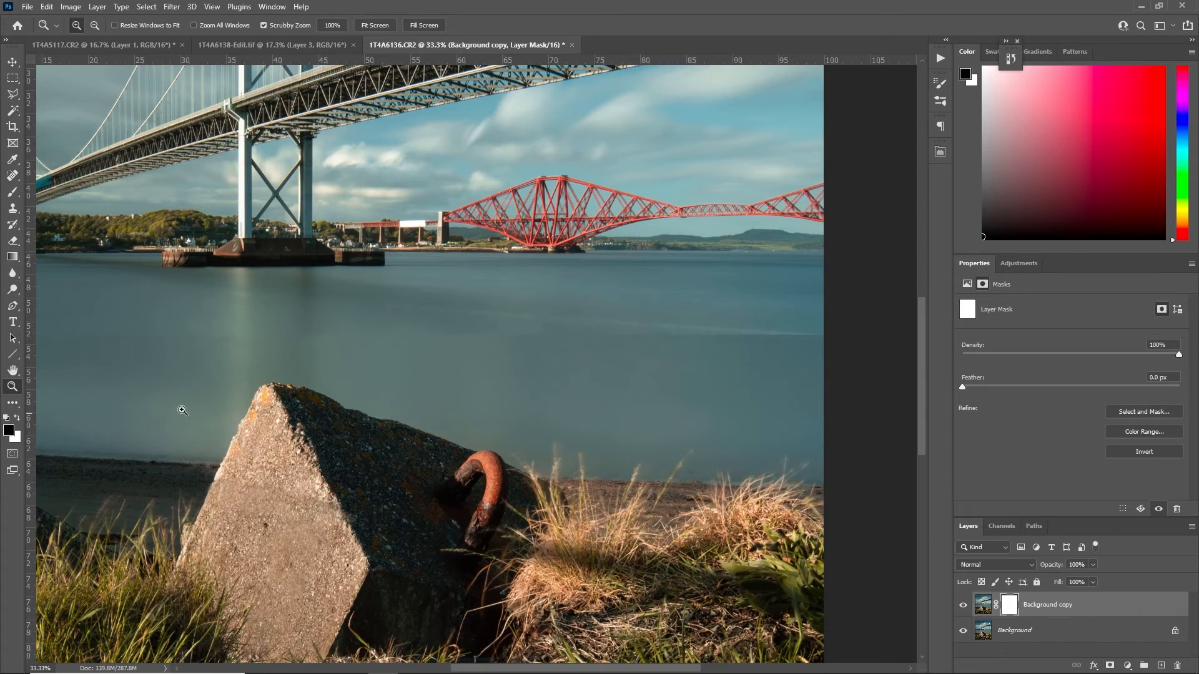
key("b")
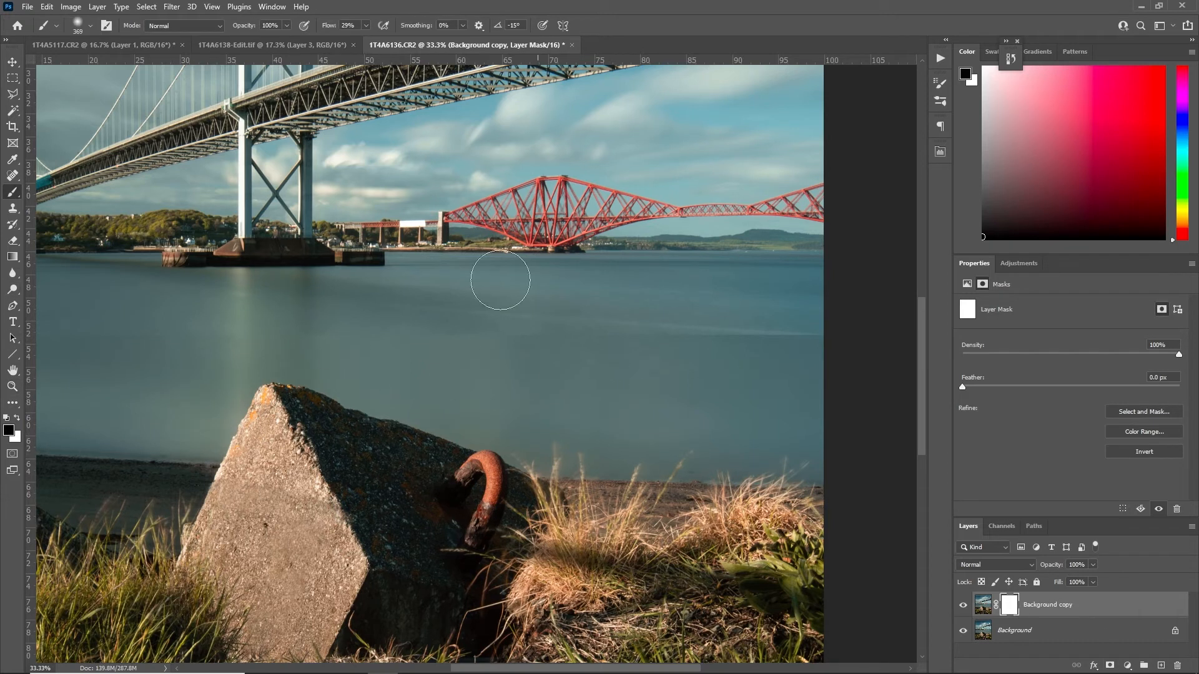
mouse_move(481, 365)
left_mouse_down()
mouse_move(656, 376)
mouse_move(547, 363)
mouse_move(306, 370)
mouse_move(739, 361)
mouse_move(428, 333)
mouse_move(317, 383)
mouse_move(10, 334)
mouse_move(205, 340)
left_mouse_up()
left_click_drag(365, 468, 777, 462)
left_click_drag(297, 317, 497, 310)
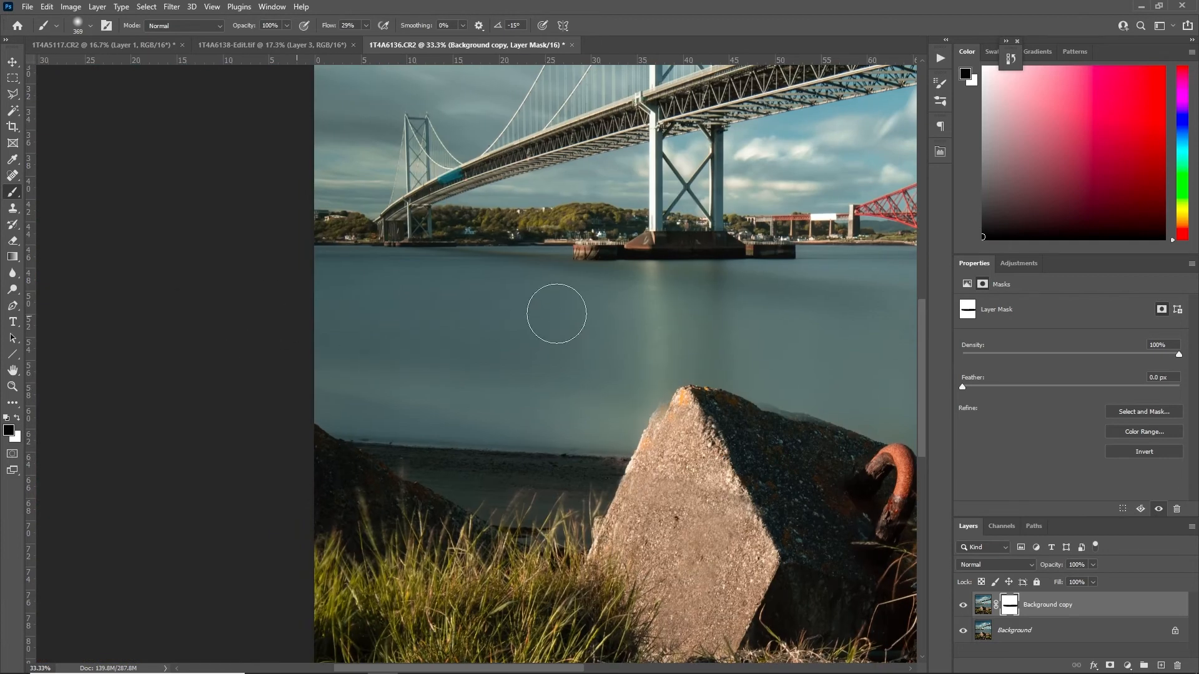
Examine the masked blend in the water and along the concrete block's upper edge, comparing it with the Background layer
left_click(963, 605)
left_click(963, 605)
left_click(963, 605)
left_click(963, 605)
left_click_drag(680, 418, 374, 392)
key("z")
right_click(505, 322)
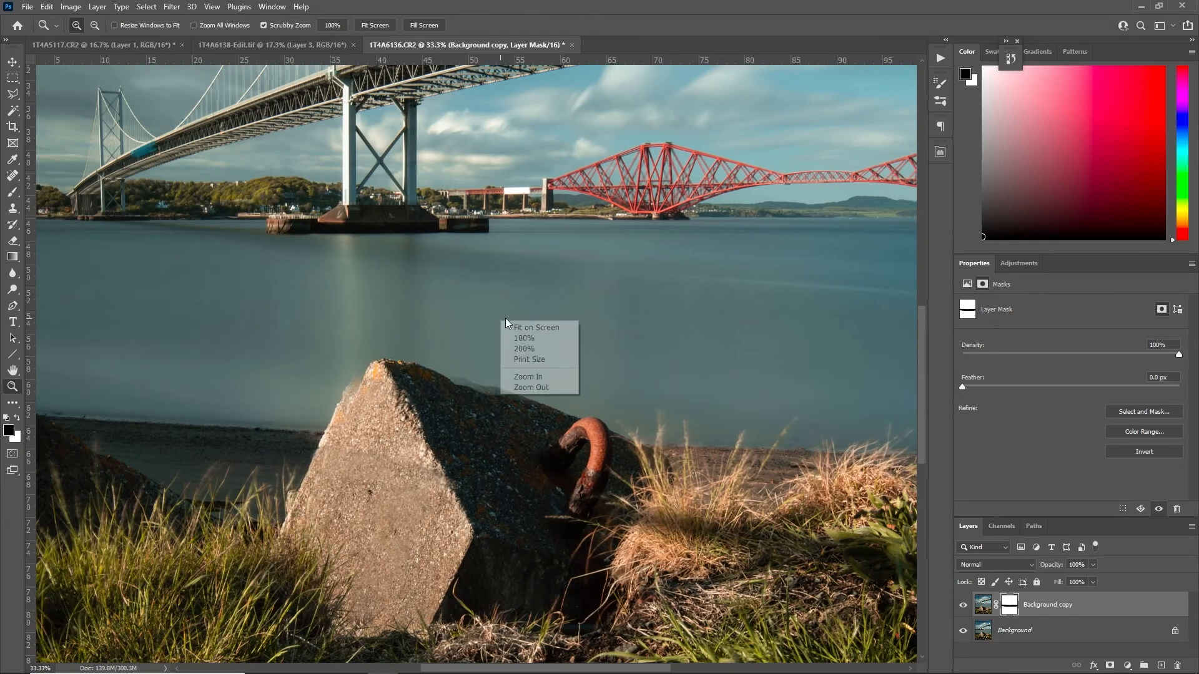
left_click(528, 376)
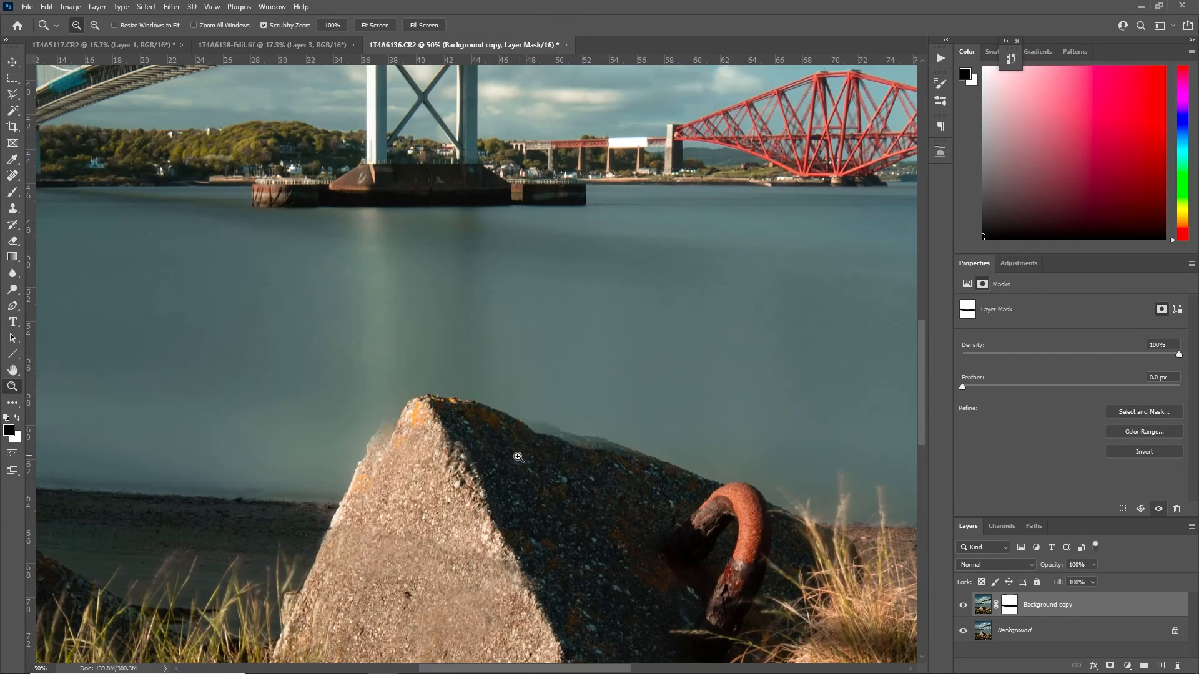
left_click(963, 605)
left_click(962, 606)
left_click(962, 606)
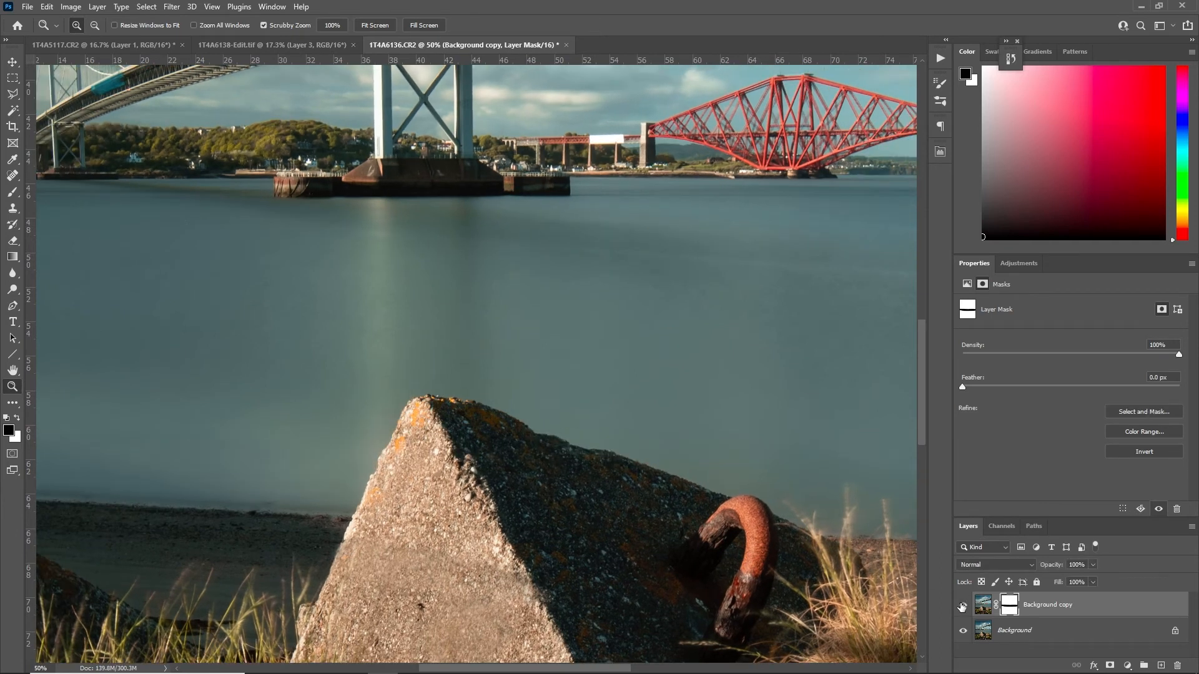
left_click(962, 606)
Paint white on the mask along the concrete block's peak and upper edges to remove the ghosting, and compare the whole image
key("b")
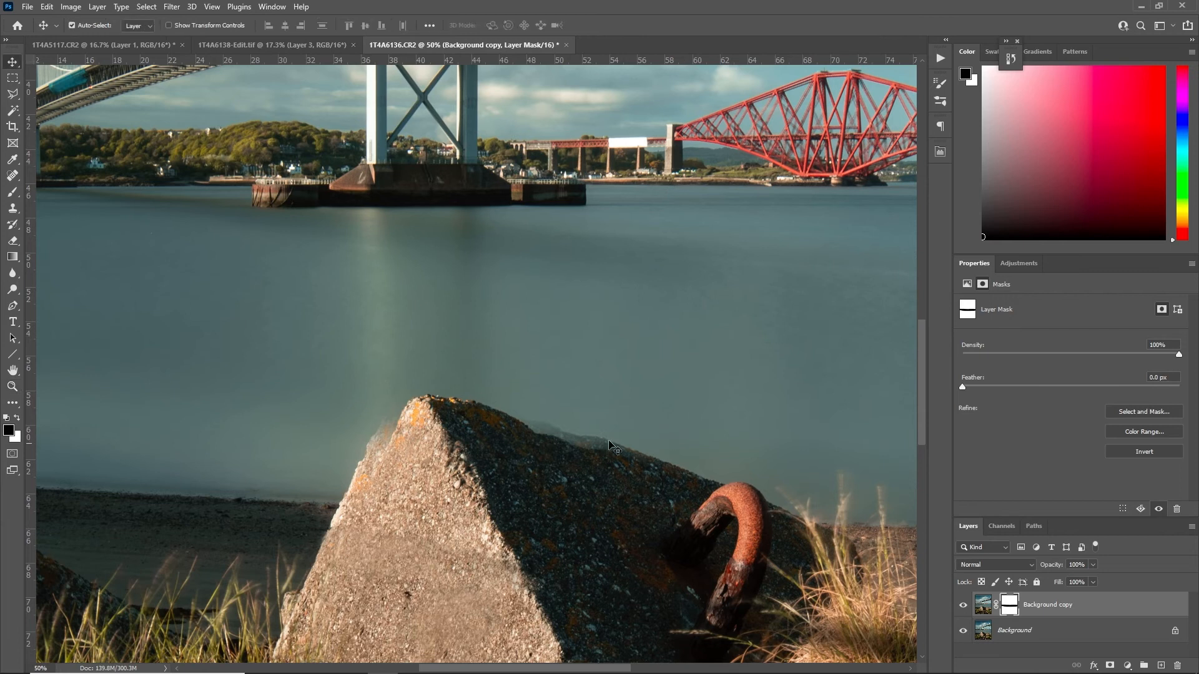
key("x")
mouse_move(605, 434)
left_mouse_down()
mouse_move(691, 482)
mouse_move(387, 401)
mouse_move(333, 402)
left_mouse_up()
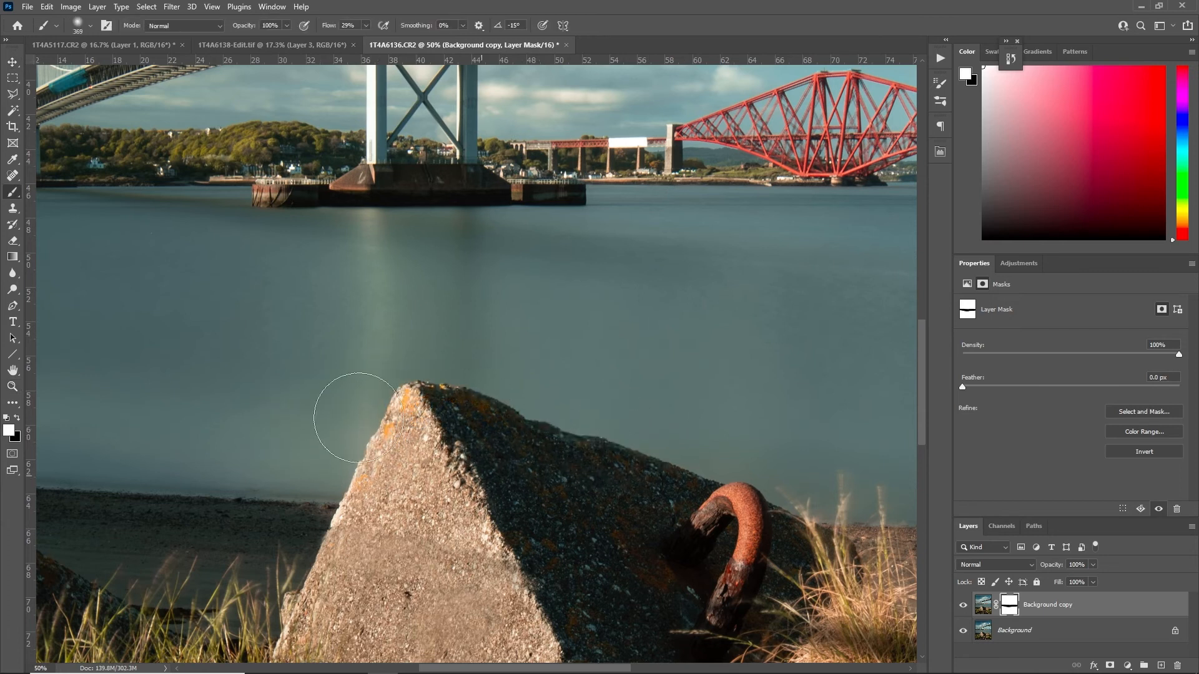
key("z")
key("ctrl+0")
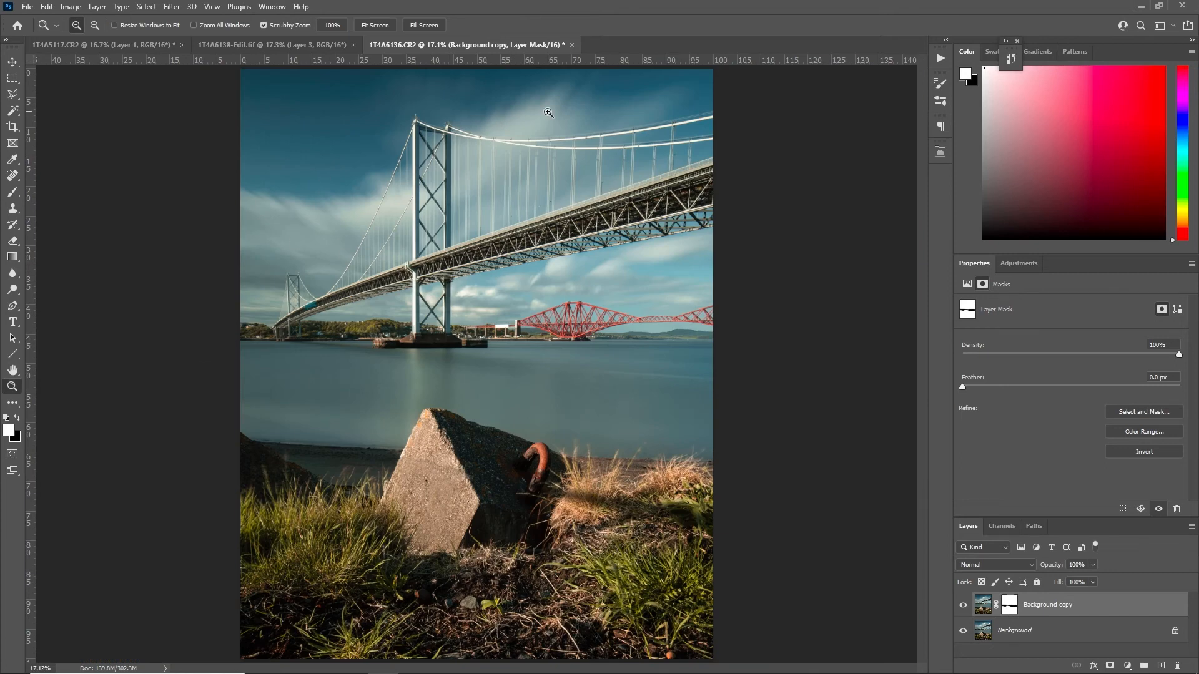
left_click(964, 606)
left_click(964, 606)
Merge the Background copy into the Background and duplicate the merged layer
left_click(981, 605)
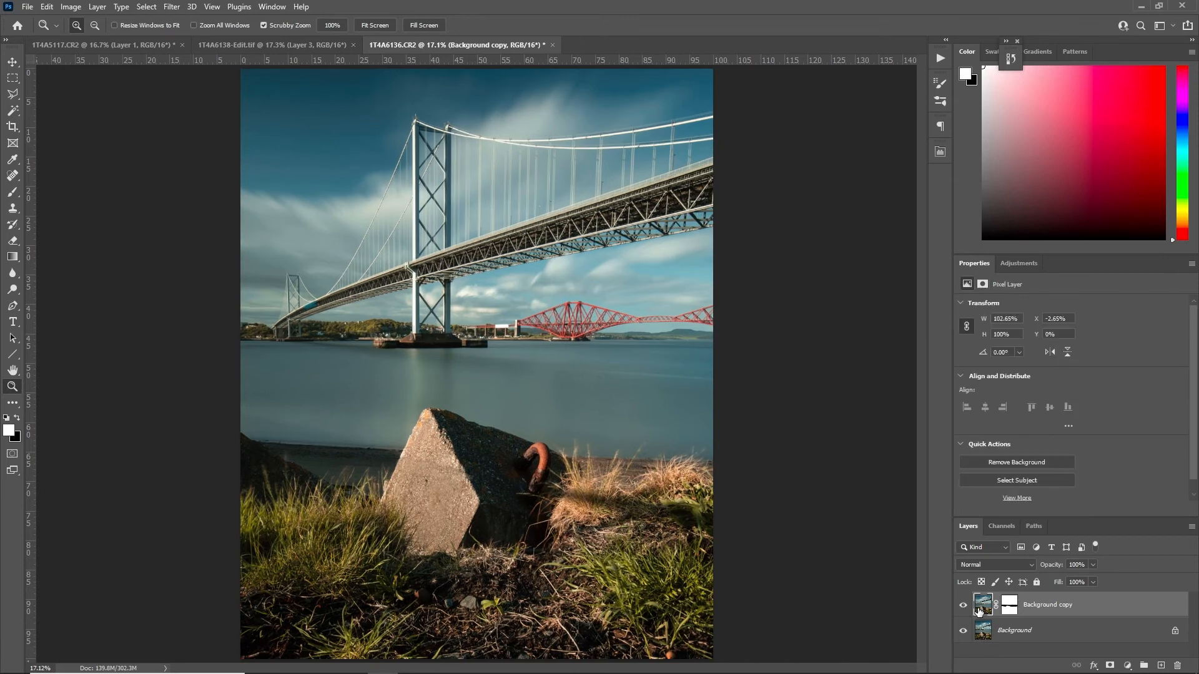
key("ctrl+e")
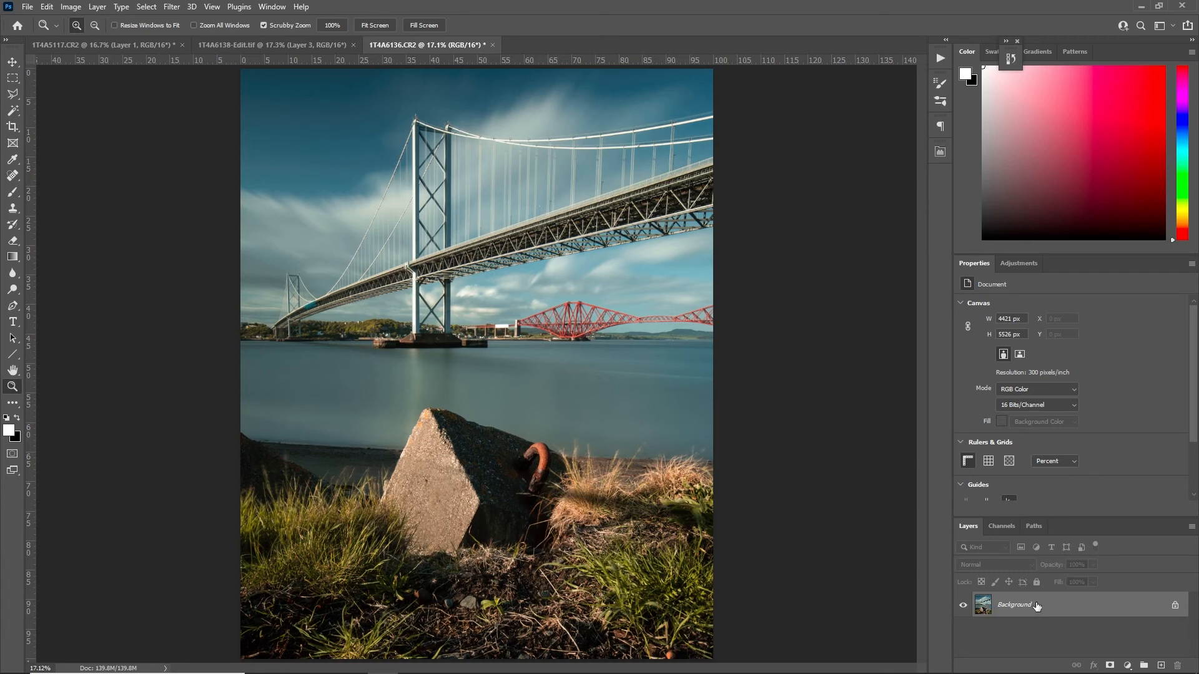
left_click_drag(1036, 606, 1162, 667)
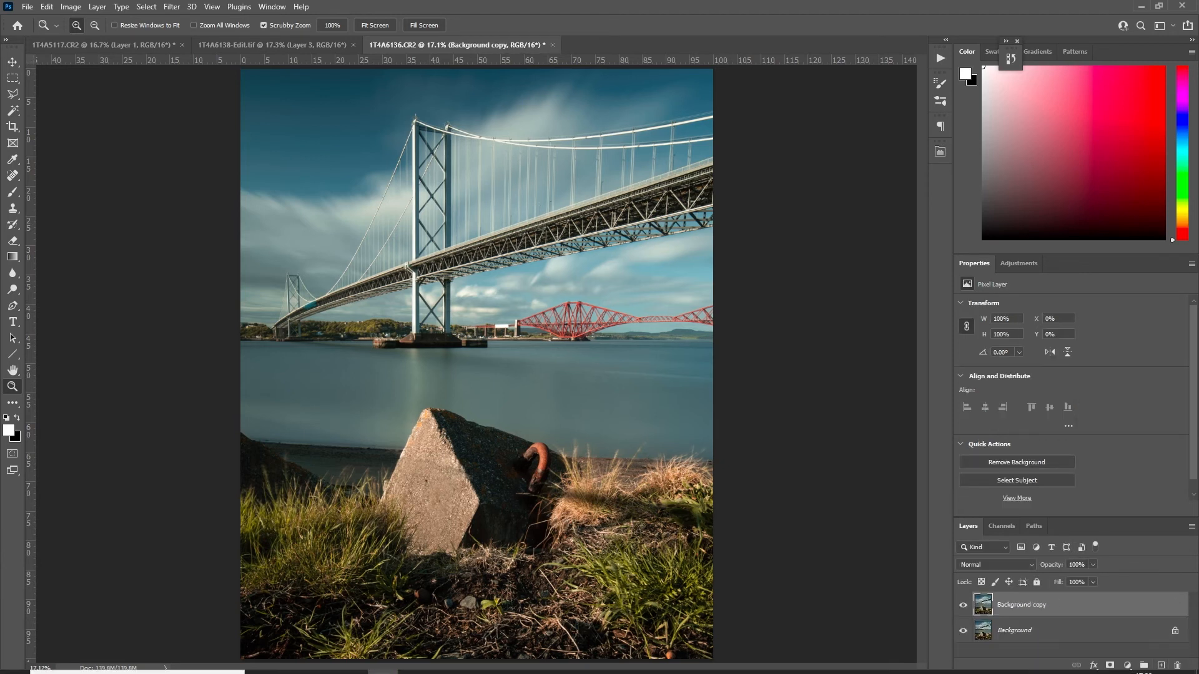
Switch to Lightroom Classic to view the photo before retouching, and return to Photoshop
left_click(361, 667)
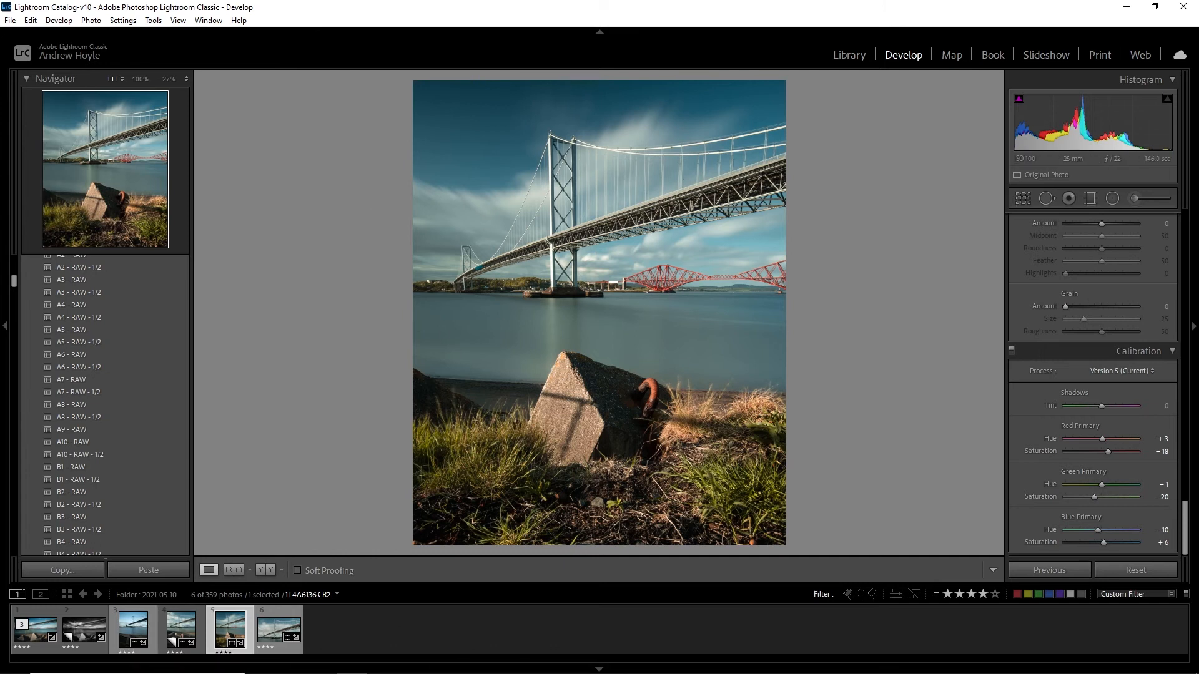
left_click(382, 663)
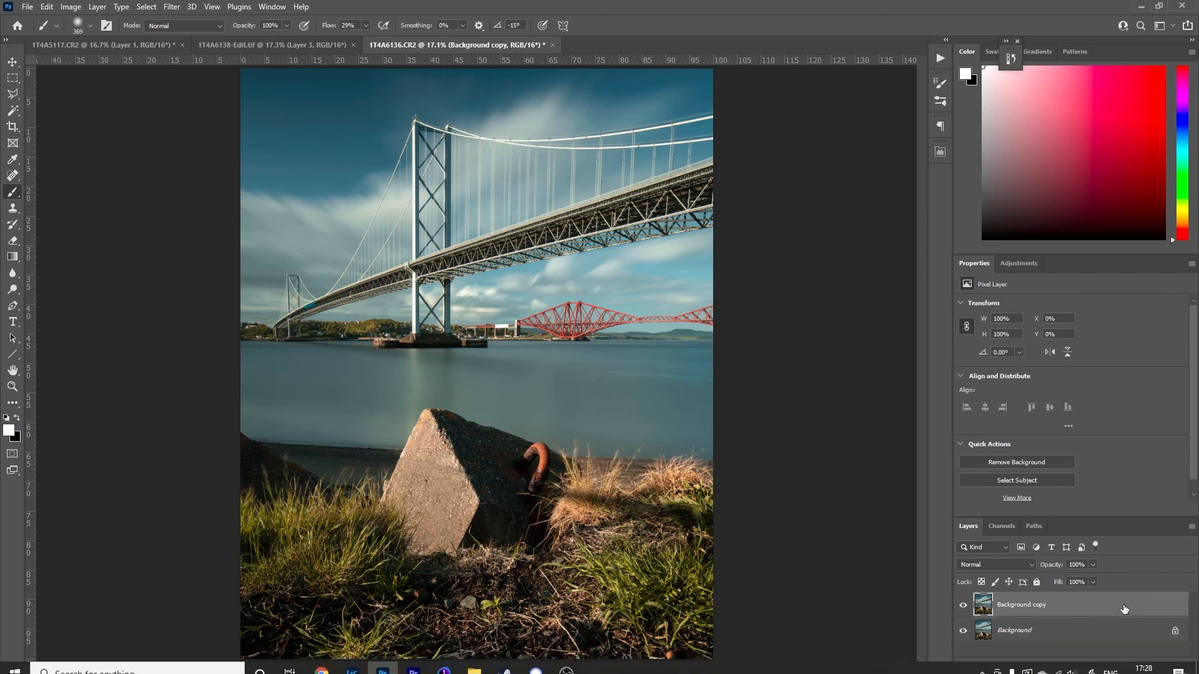
Duplicate the Background copy layer and apply a Camera Raw filter to it with the VSCO Mobile Presets 01 preset A6 - RAW - 1/2
key("ctrl+j")
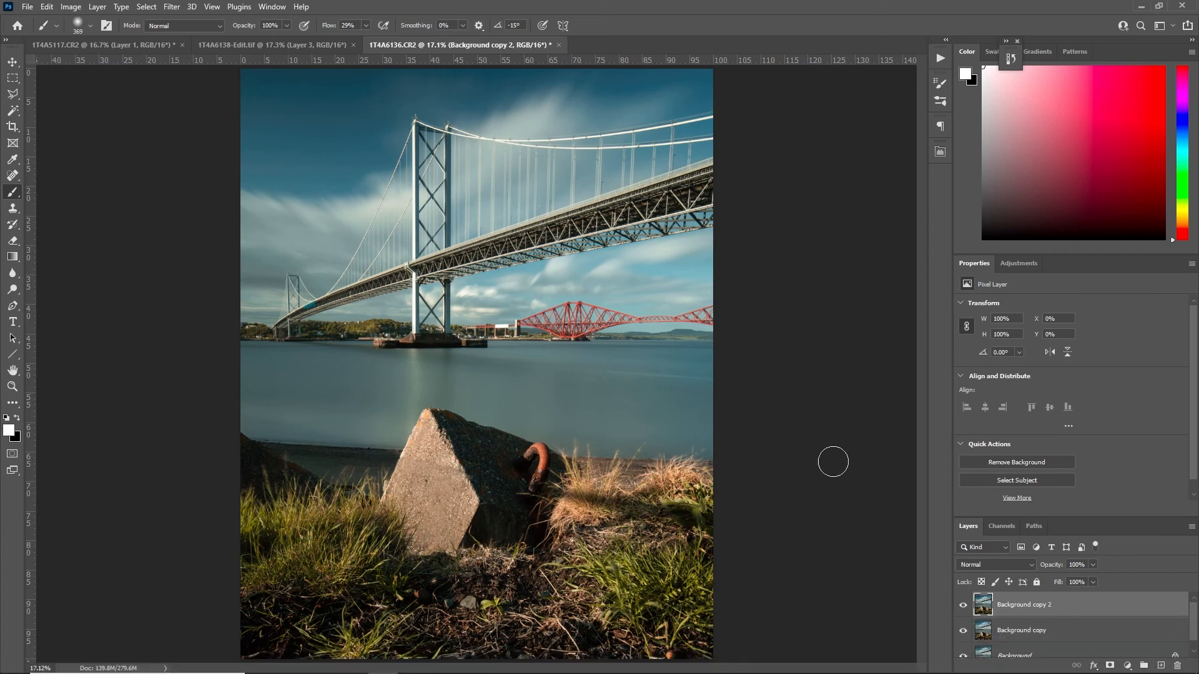
left_click(171, 6)
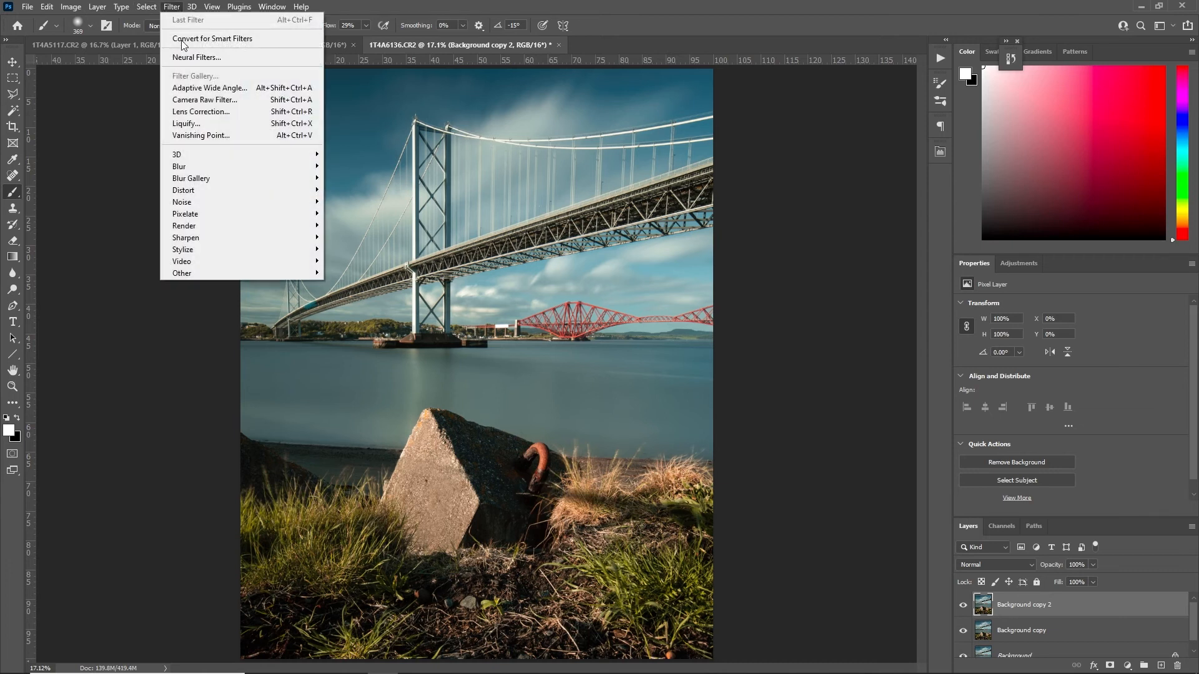
left_click(216, 100)
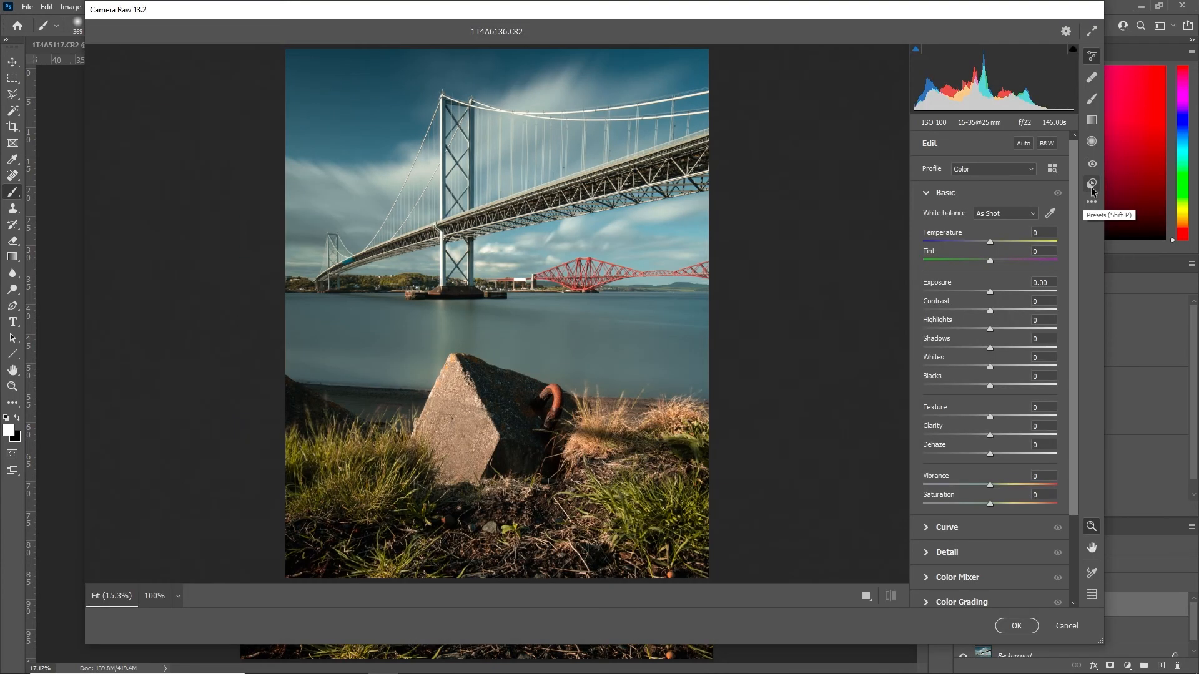
left_click(1091, 186)
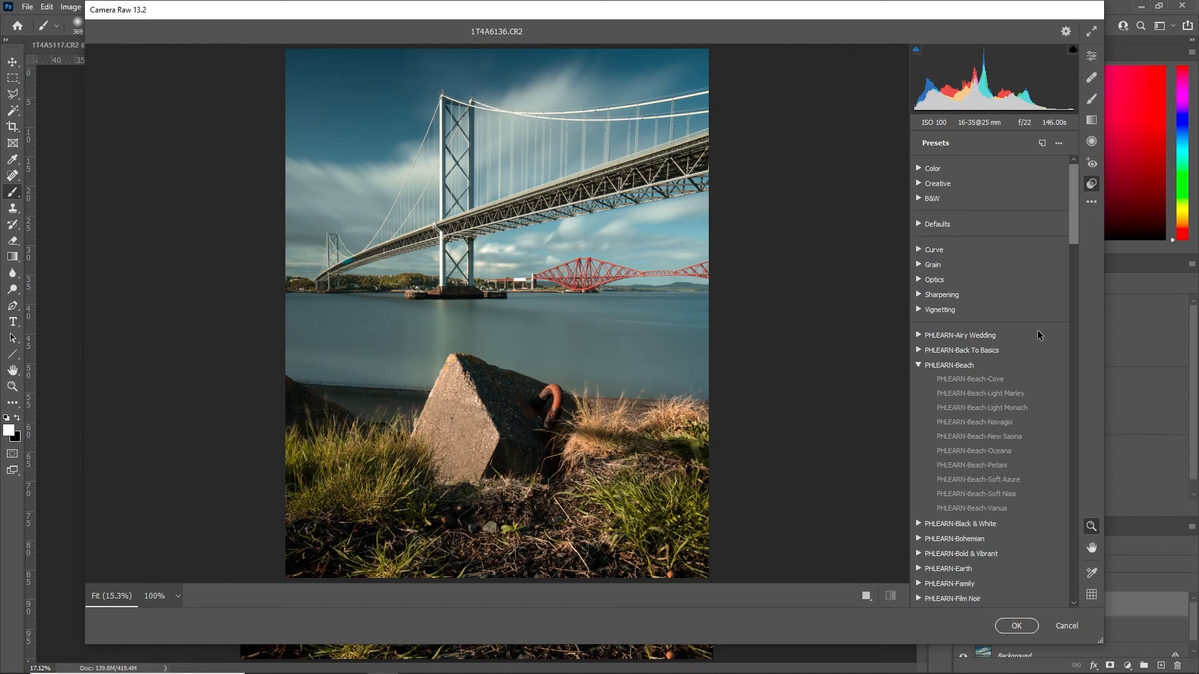
left_click(918, 365)
scroll(1049, 399, "down", 5)
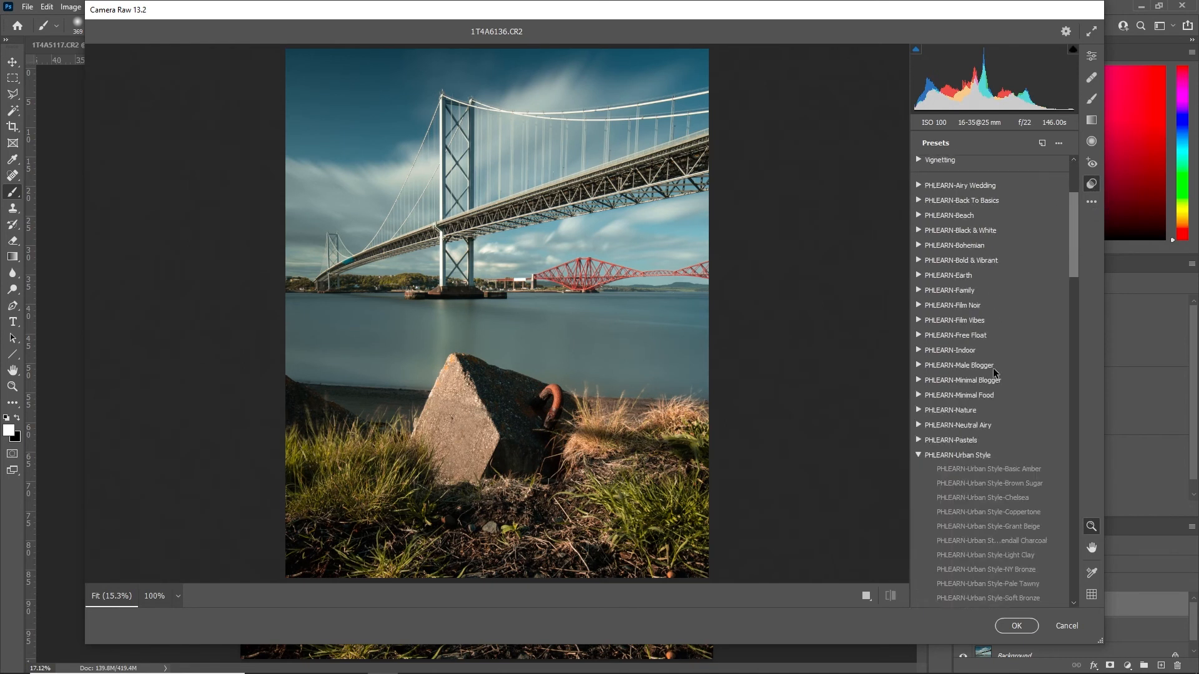
scroll(1049, 400, "down", 3)
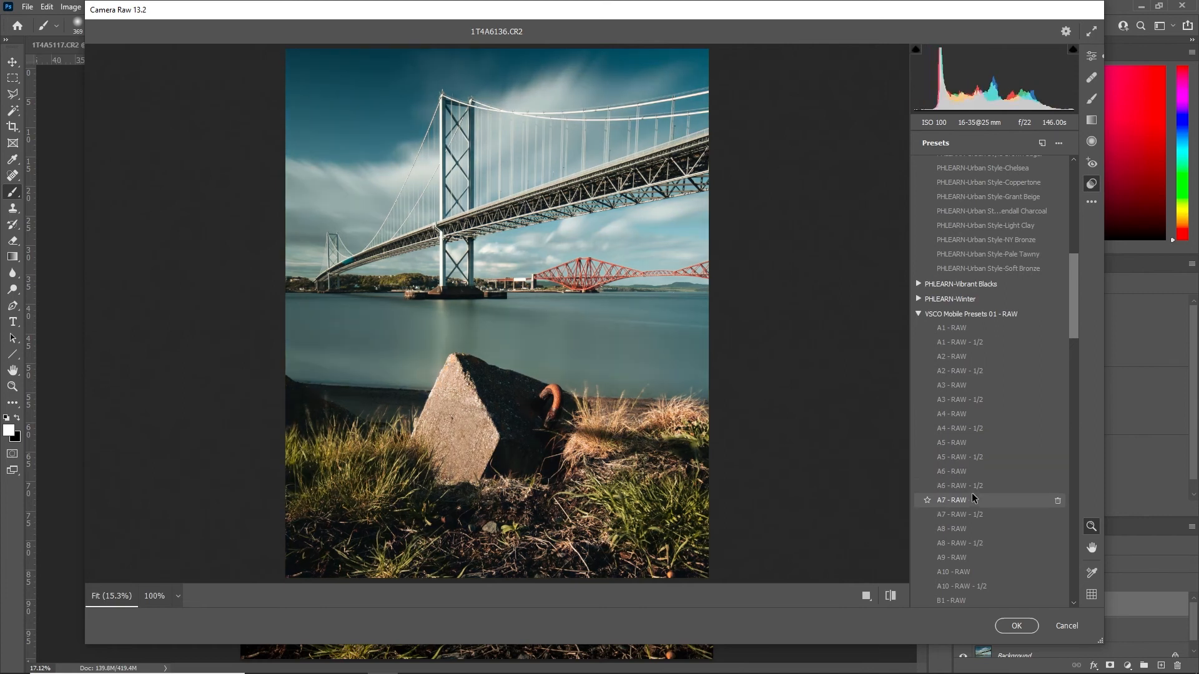
left_click(979, 490)
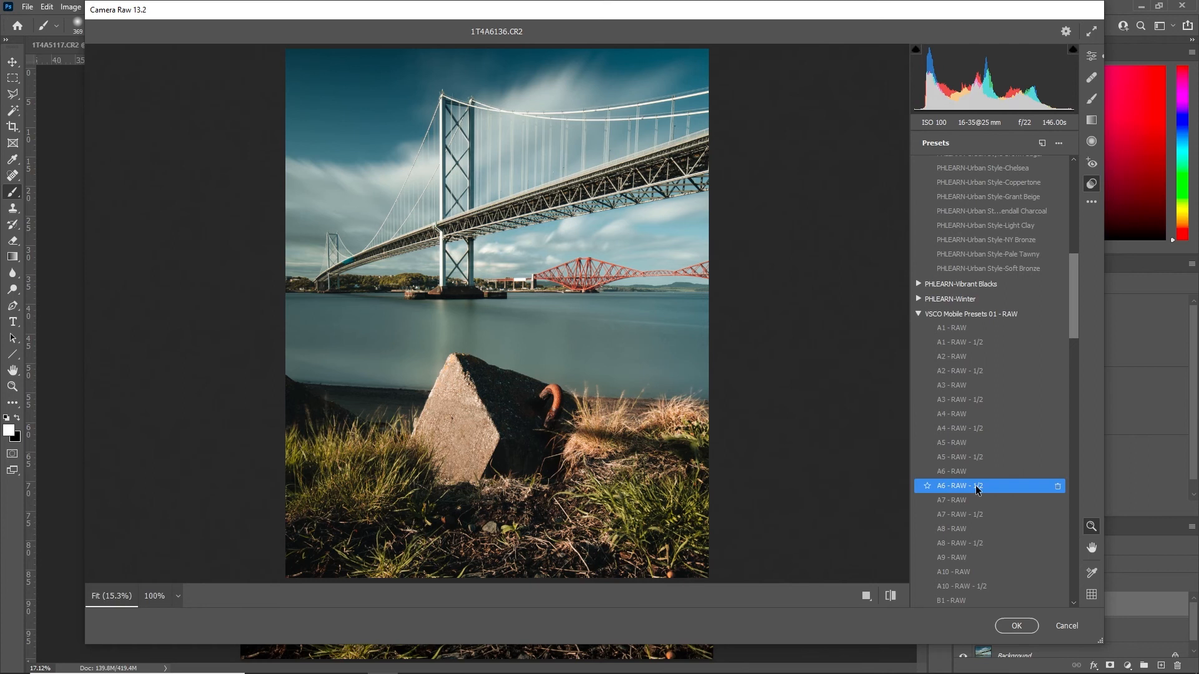
left_click(1015, 625)
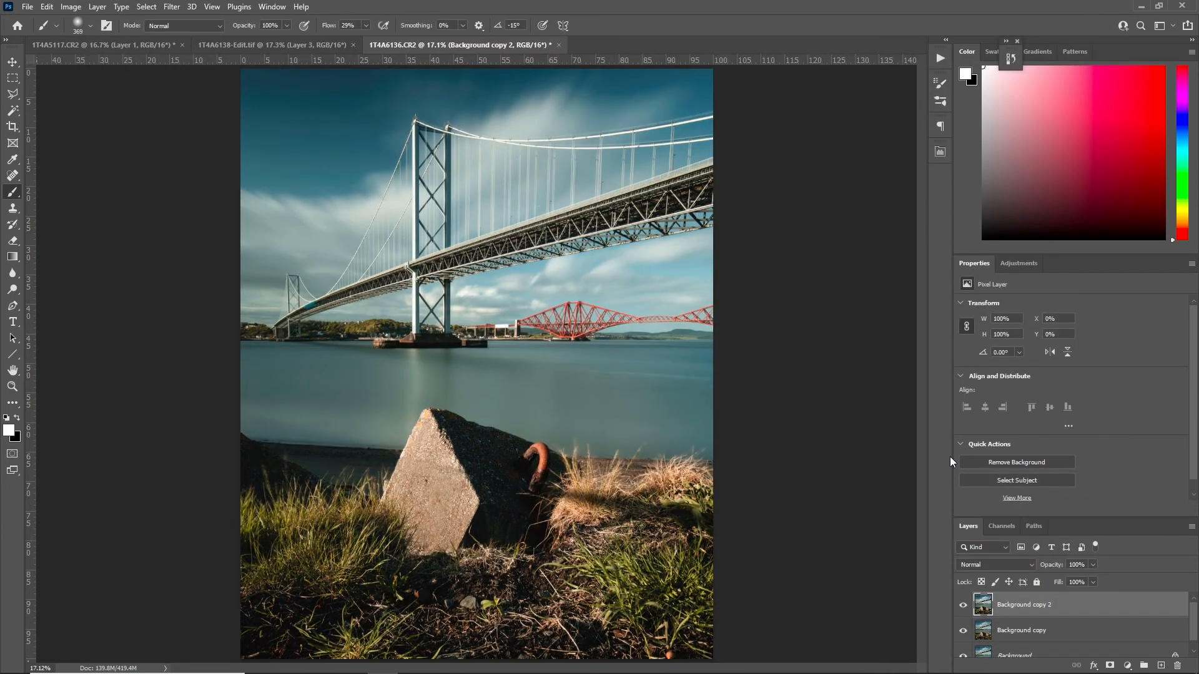
Try a lower opacity on the Background copy 2 layer, going down to 0% to compare the preset's effect
left_click(1094, 582)
left_click_drag(1059, 582, 1035, 583)
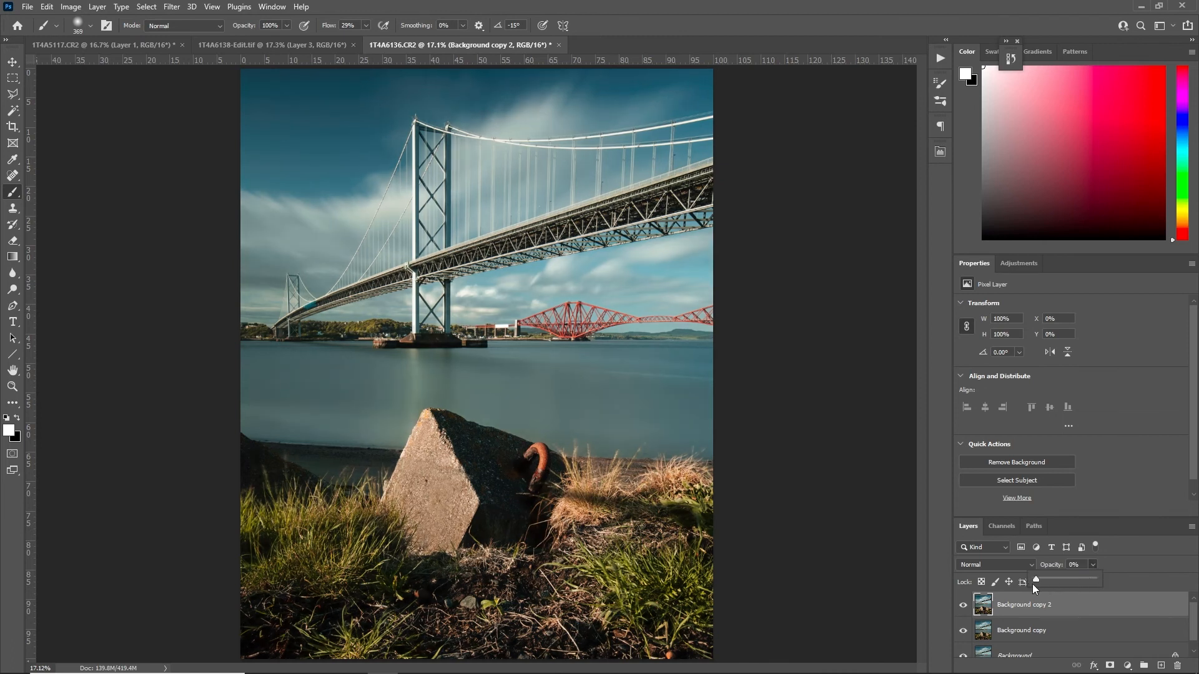
left_click_drag(1070, 584, 1057, 586)
Delete the Background copy 2 layer and duplicate the Background copy layer
left_click_drag(1128, 597, 1011, 595)
key("Delete")
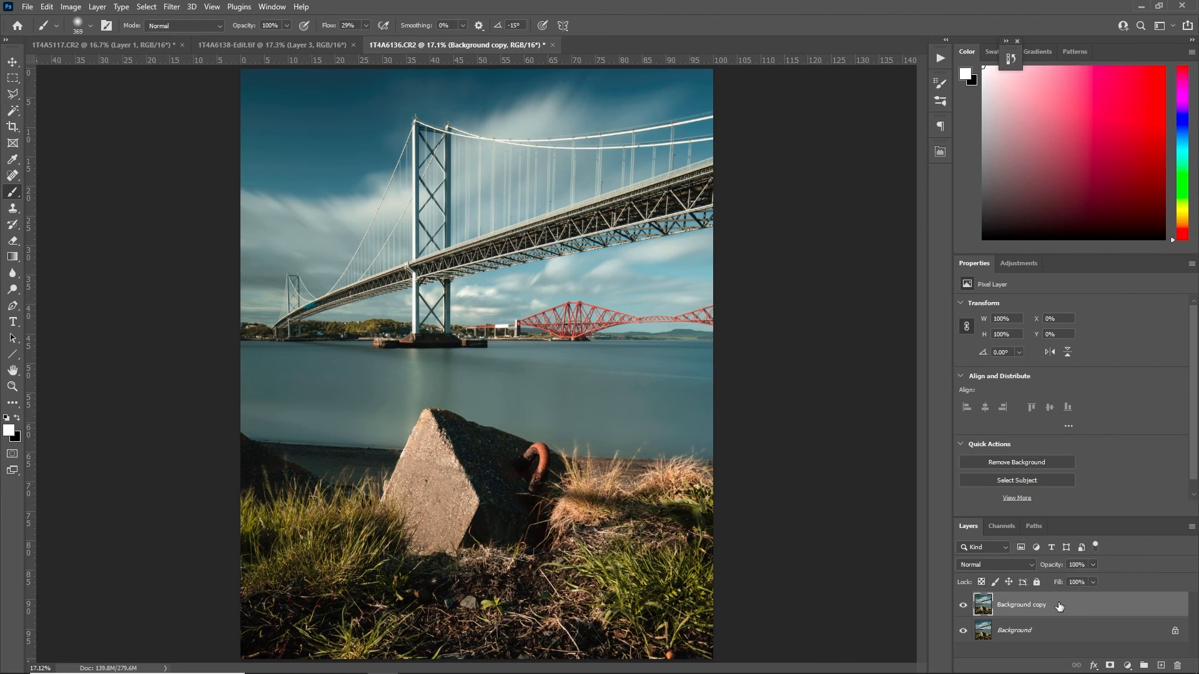
key("ctrl+j")
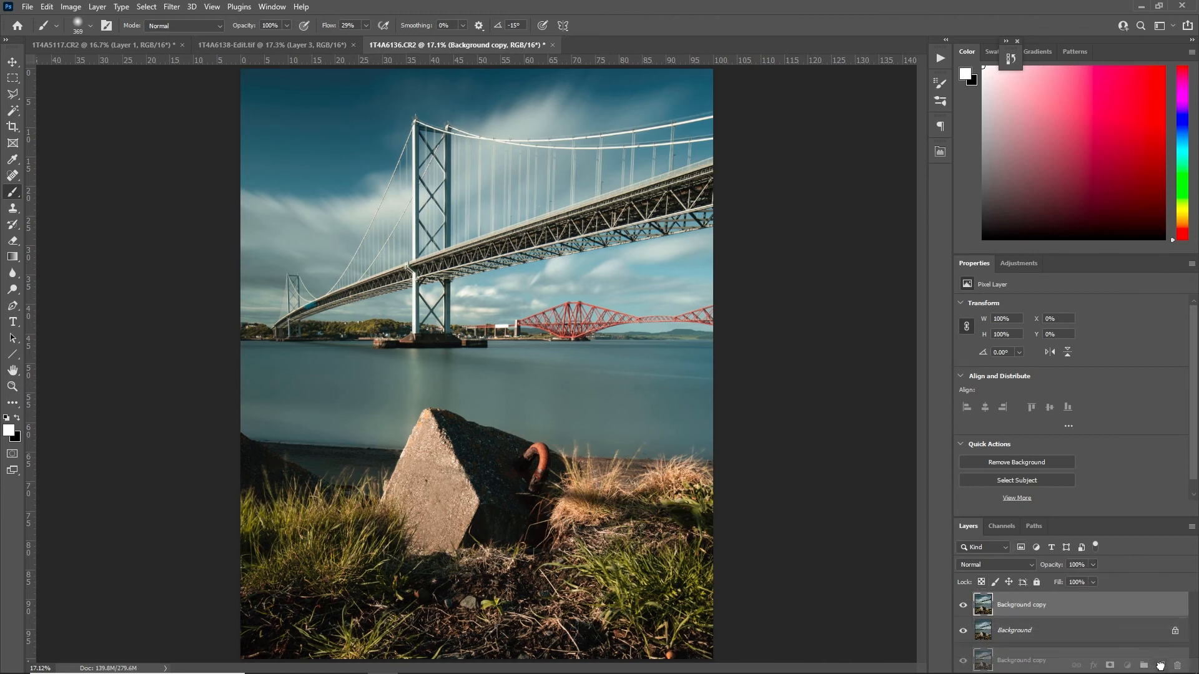
Apply a Camera Raw filter with the VSCO Mobile Presets 01 preset A5 - RAW - 1/2 to the duplicated layer
left_click(172, 7)
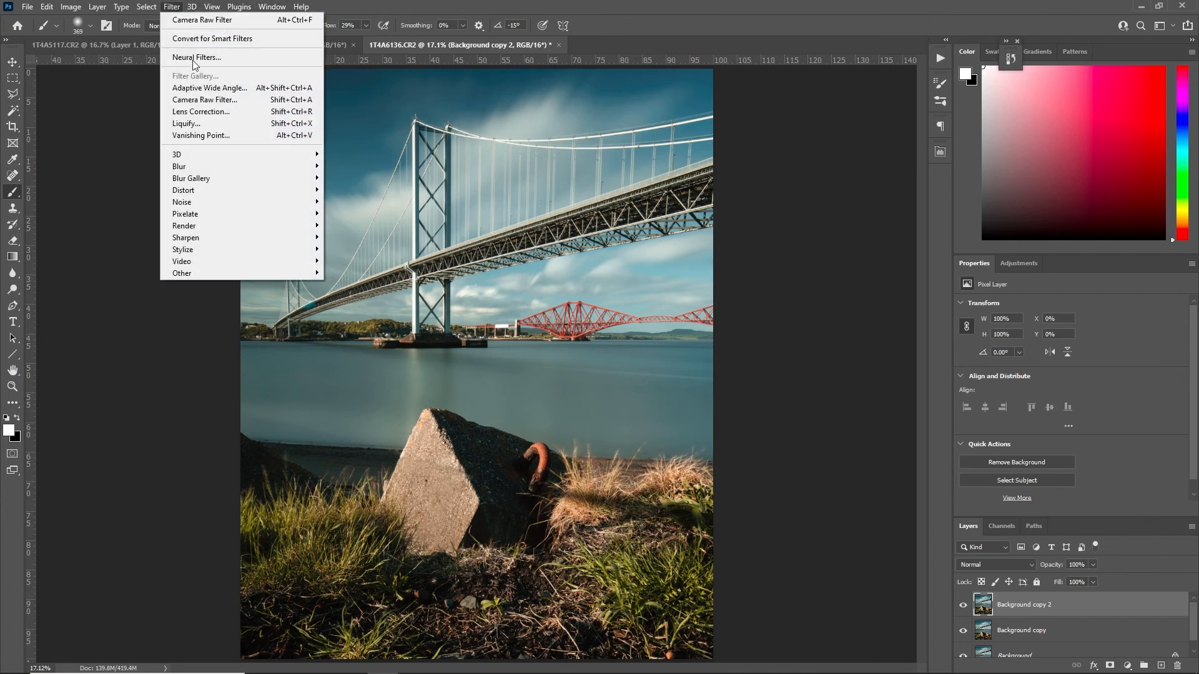
left_click(212, 99)
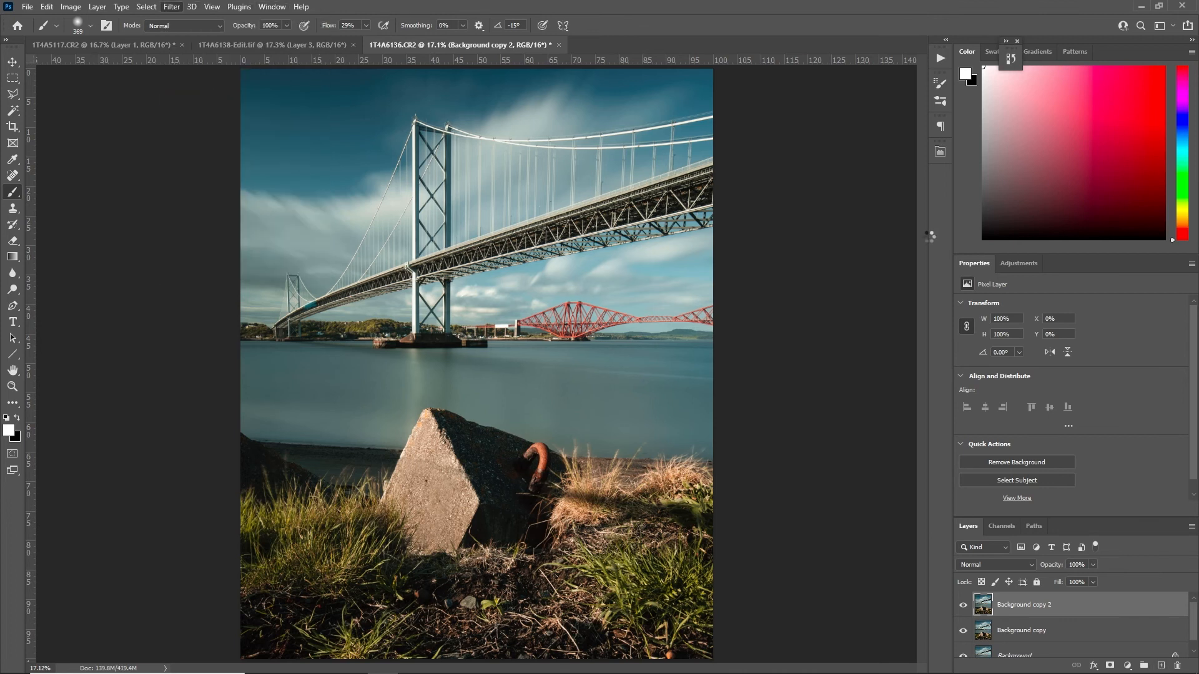
scroll(991, 333, "down", 3)
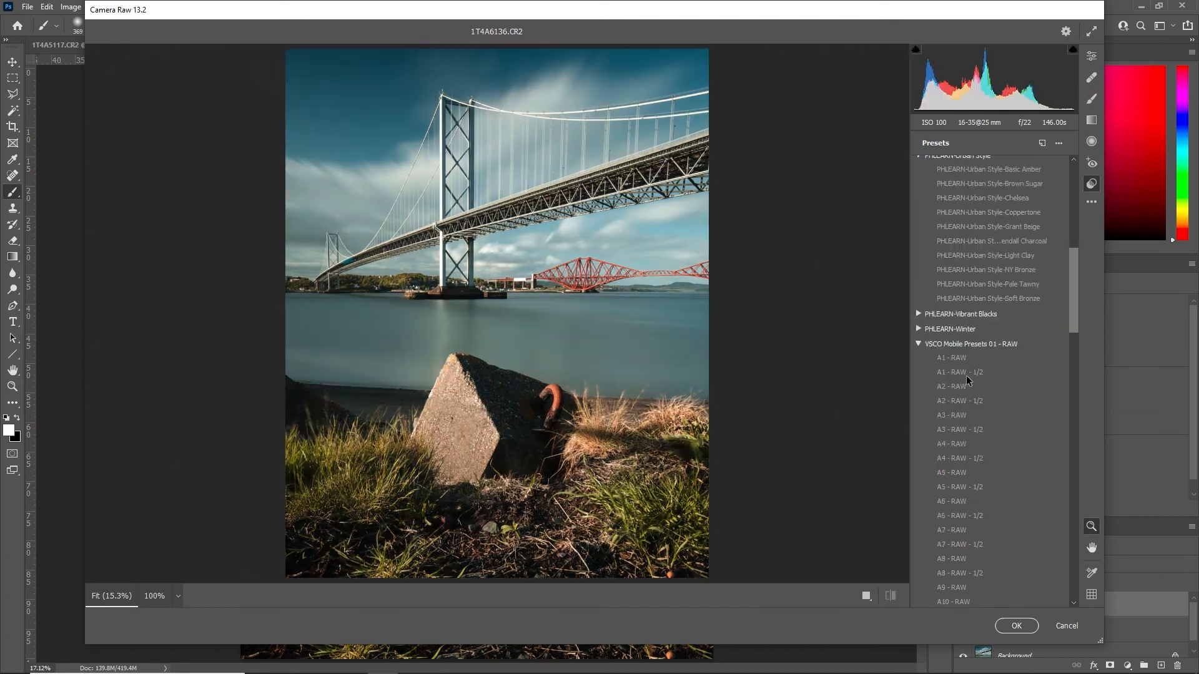
left_click(963, 489)
left_click(1016, 626)
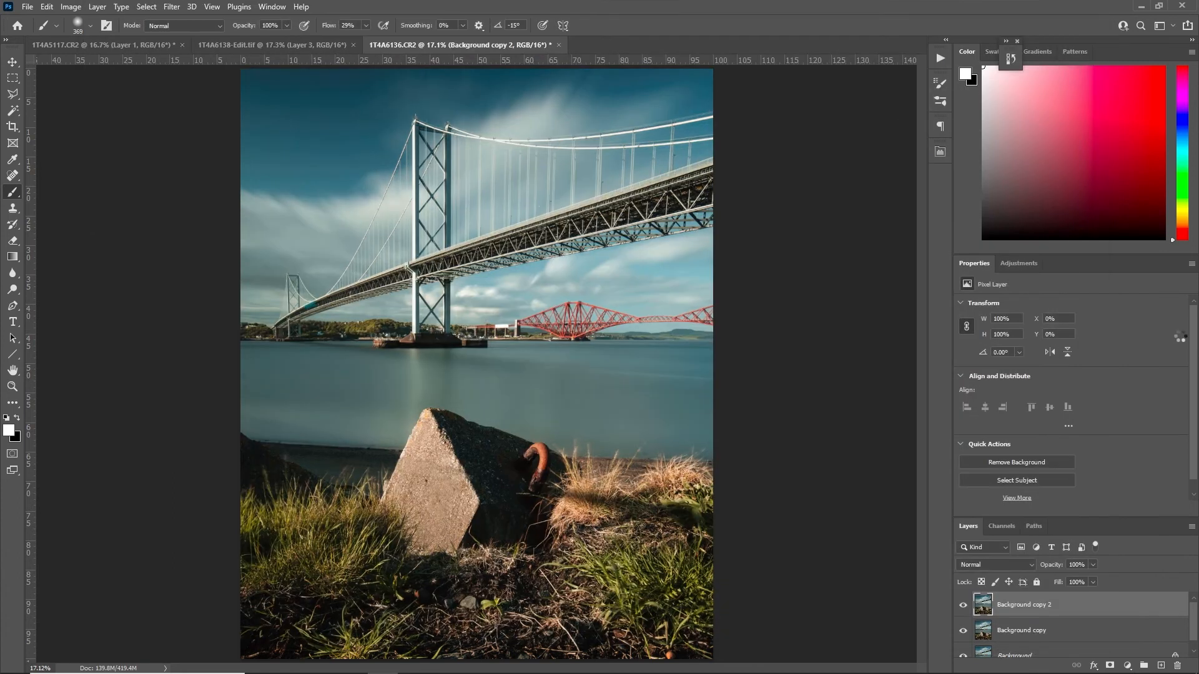
Set the preset layer's opacity to about 68% and merge it down into the Background copy layer
left_click(1093, 565)
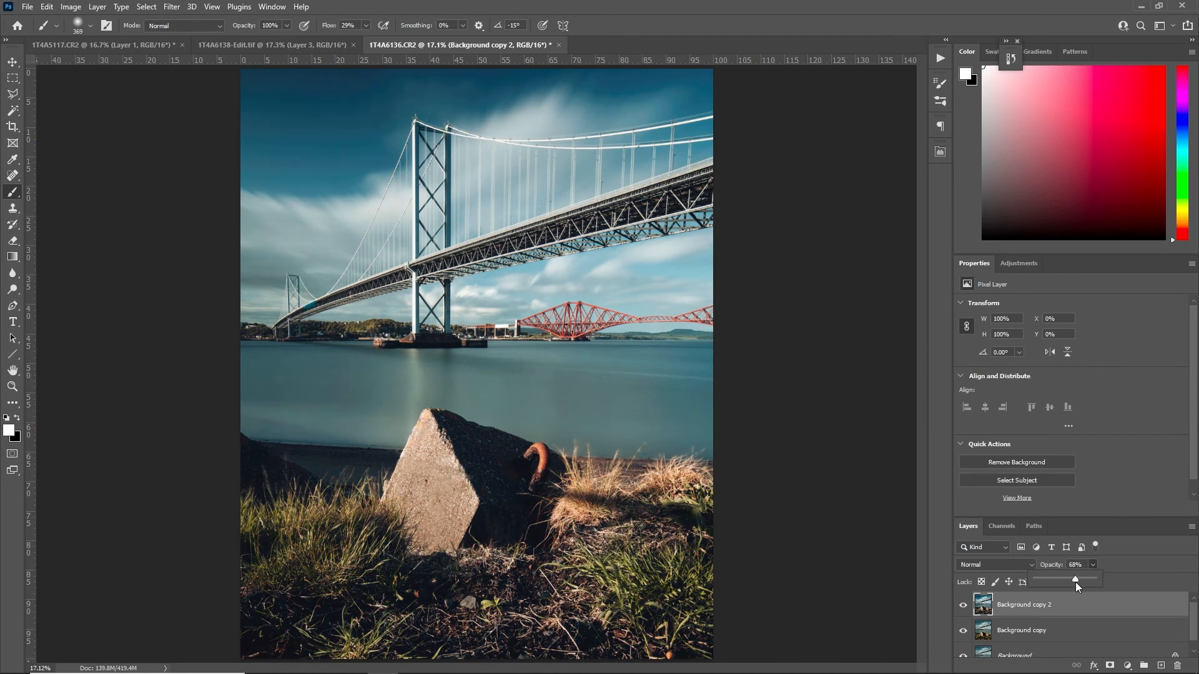
left_click_drag(1072, 582, 1075, 583)
left_click(965, 608)
left_click(964, 606)
left_click(965, 607)
key("ctrl+e")
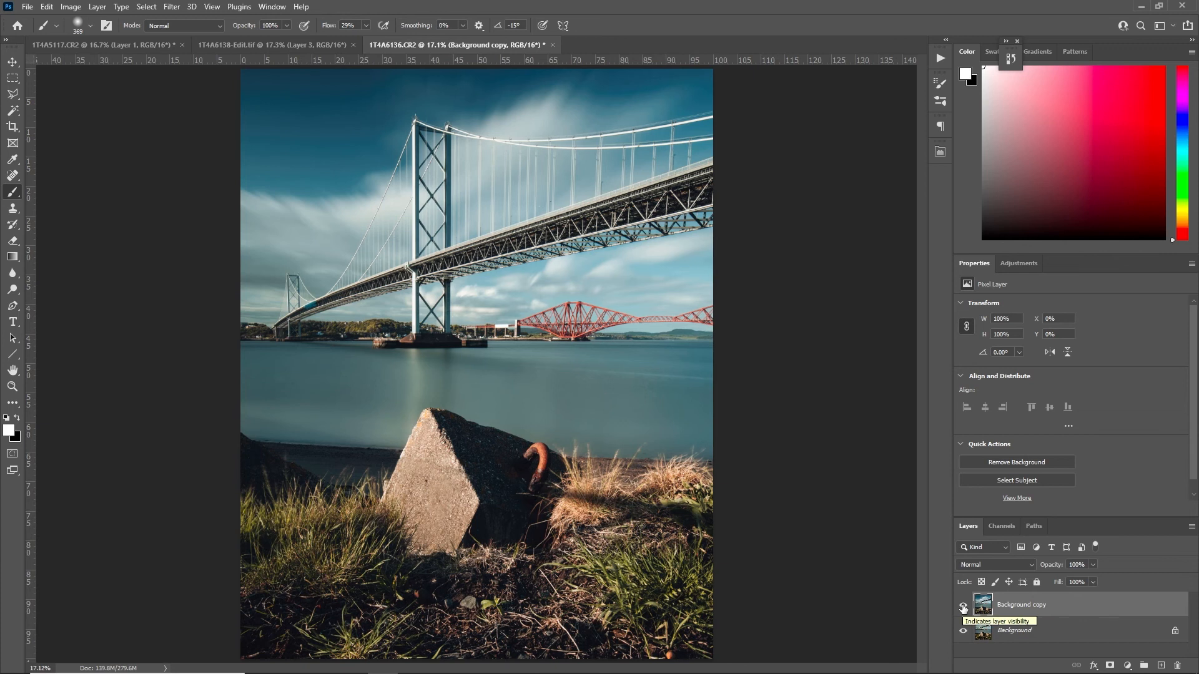
Compare the whole photo with and without the merged Background copy layer
left_click(962, 606)
left_click(963, 606)
left_click(963, 606)
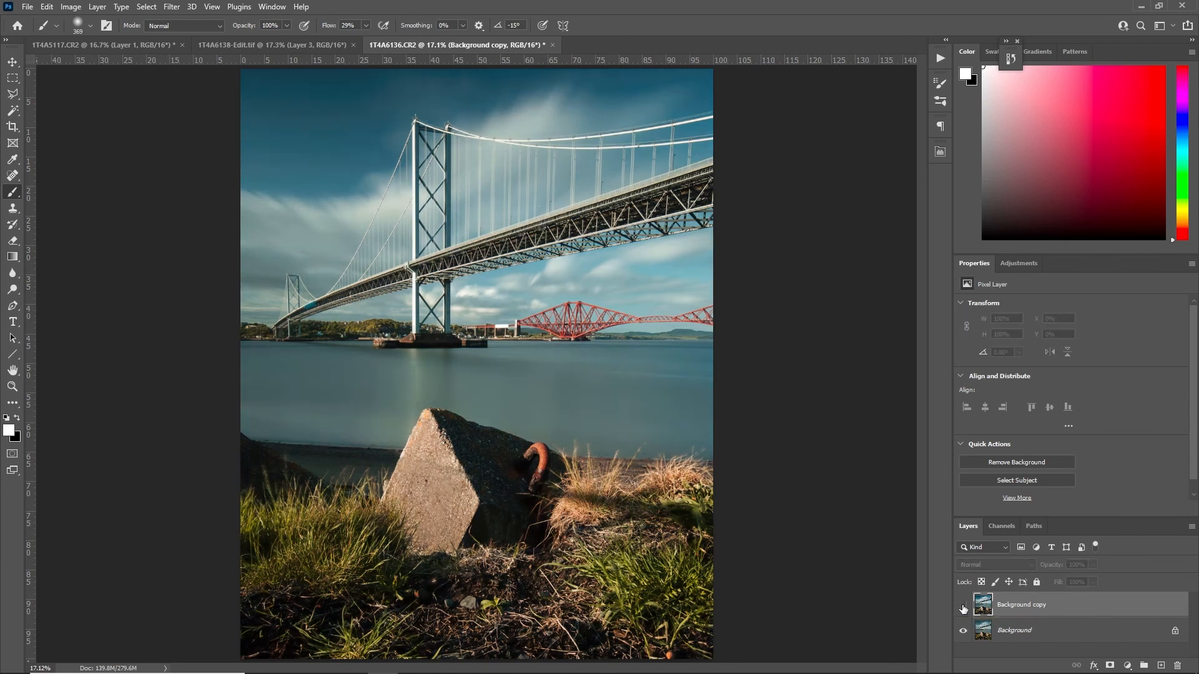
left_click(963, 606)
left_click(963, 606)
left_click(963, 607)
left_click(963, 606)
left_click(963, 606)
left_click(962, 606)
left_click(962, 607)
left_click(963, 606)
left_click(963, 606)
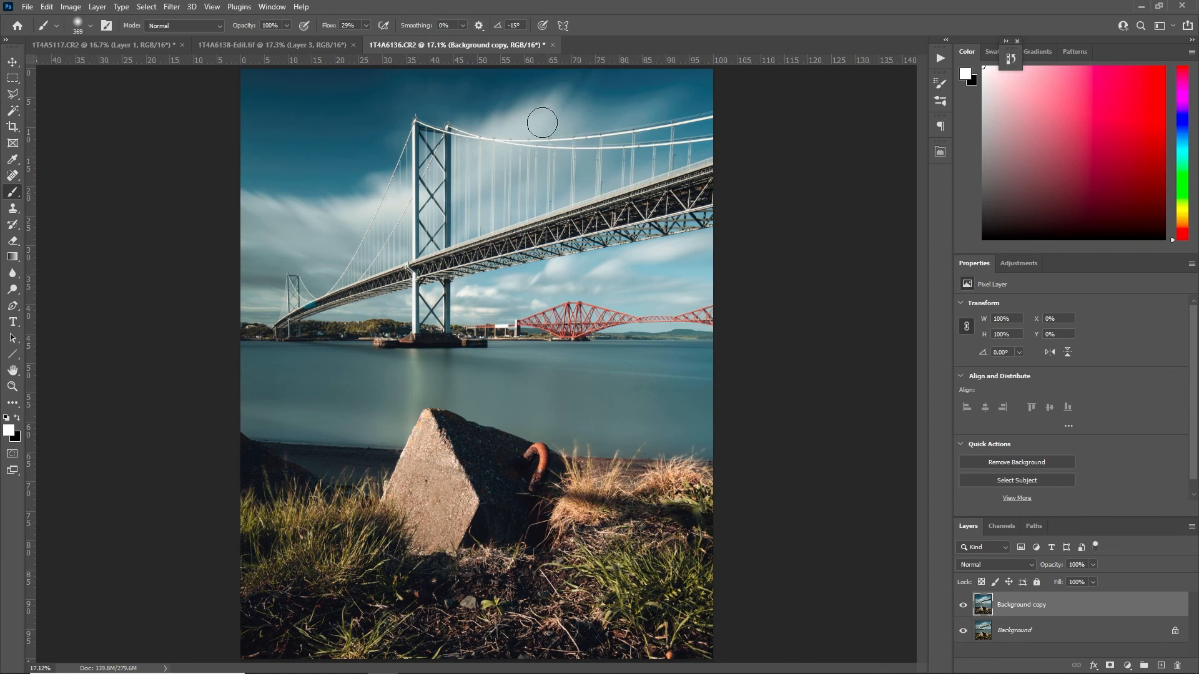
Check the Background copy layer against the Background once more and save the edited photo
left_click(962, 606)
left_click(962, 606)
left_click(962, 605)
left_click(962, 606)
key("ctrl+s")
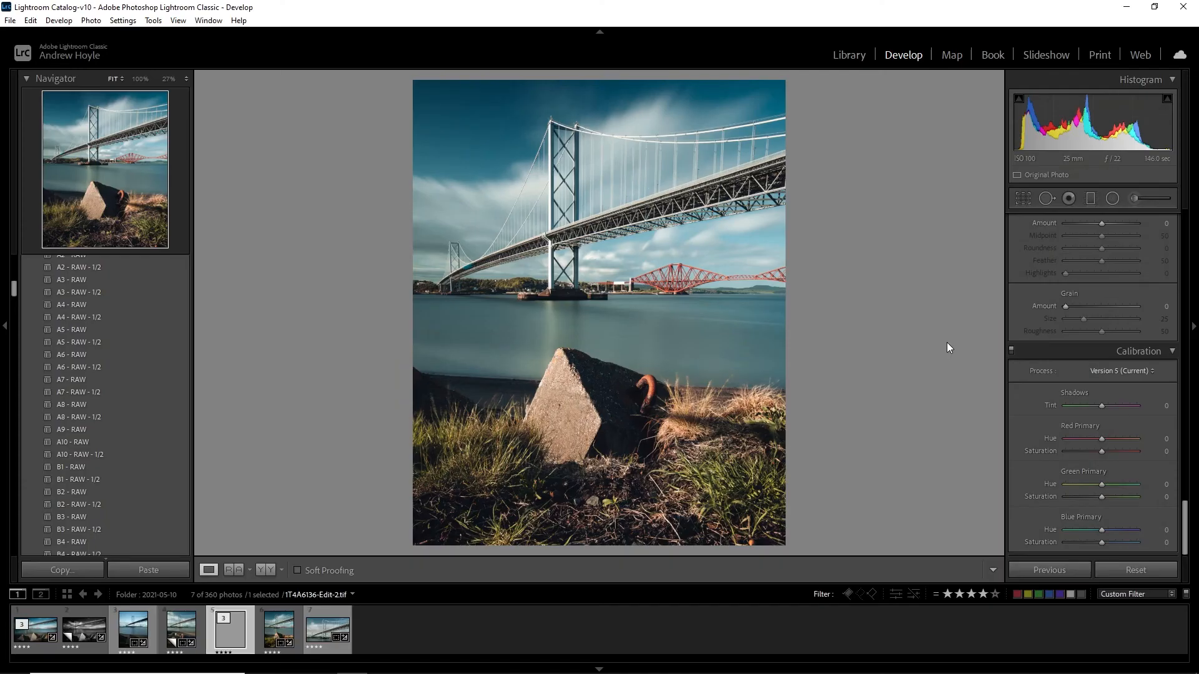
Switch to Lightroom Classic, compare 1T4A6136-Edit-2.tif with the Before view of 1T4A6136.CR2, and select 1T4A6113-Edit.tif
key("Right")
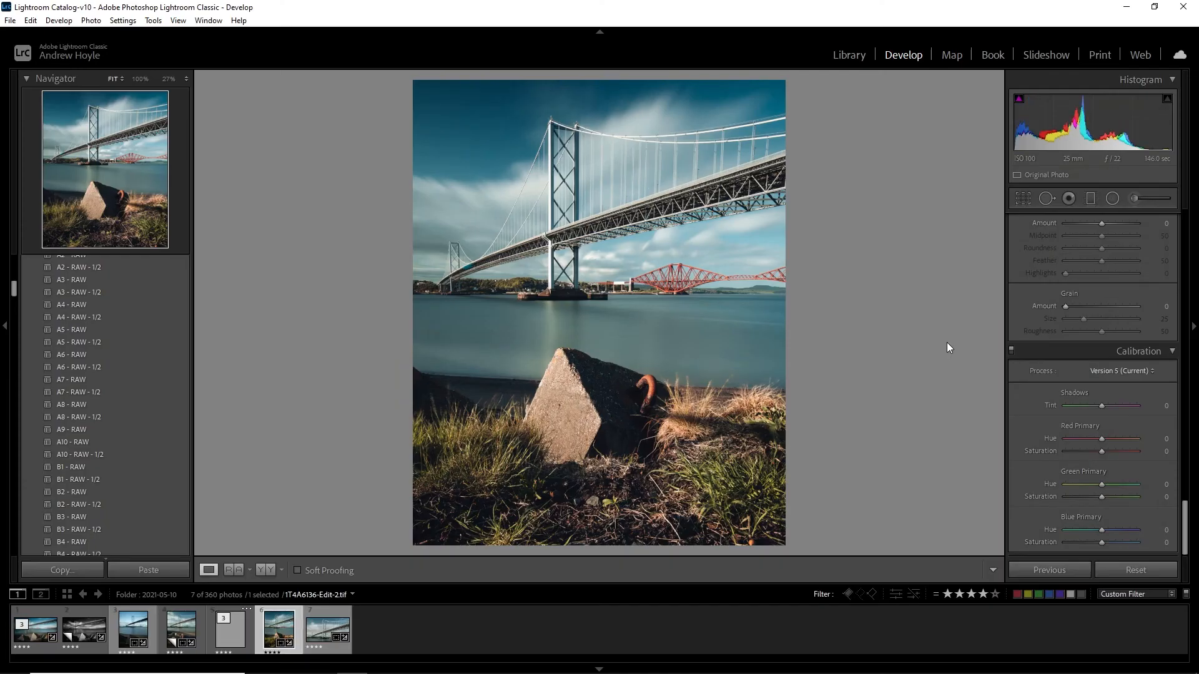
key("backslash")
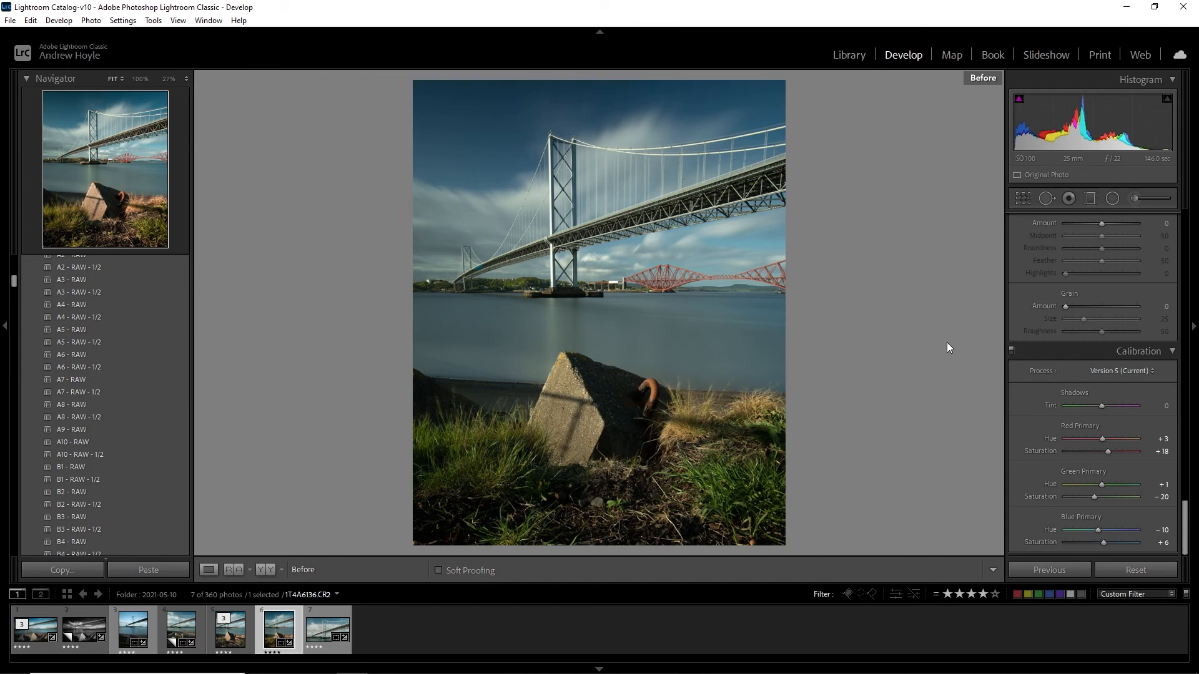
key("Left")
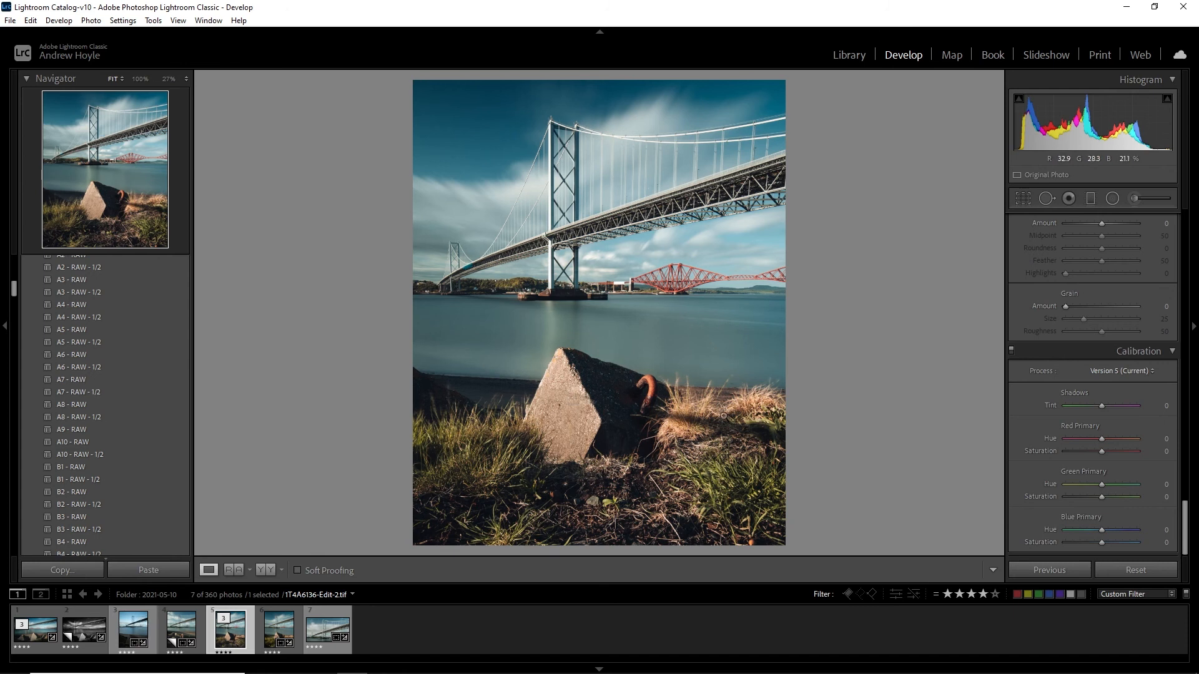
left_click(36, 642)
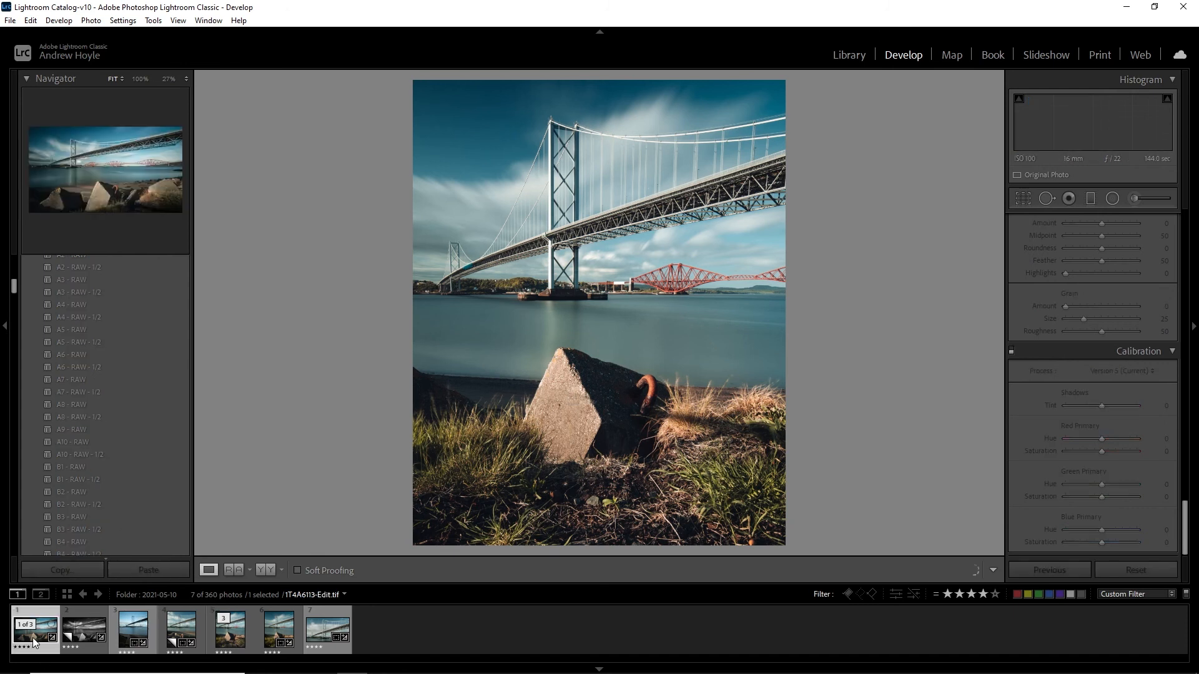